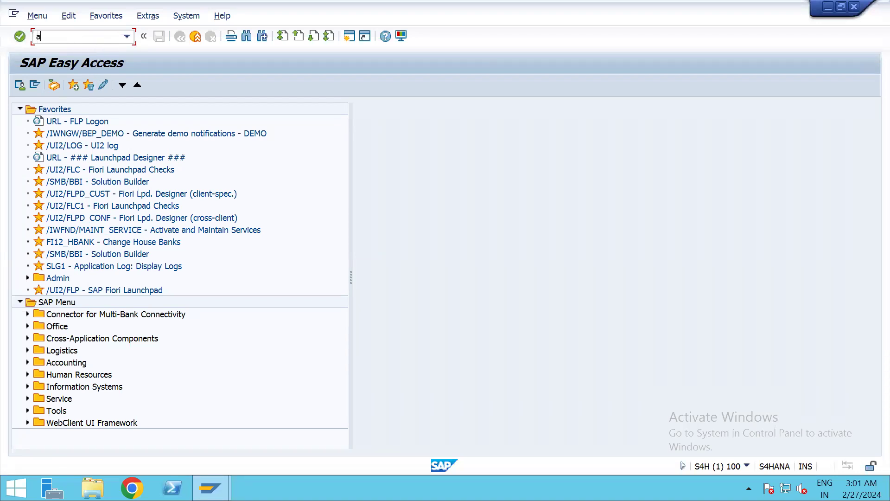
# Start creating a fixed asset with asset class M40000 in company code 9100.
pyautogui.press('Return')
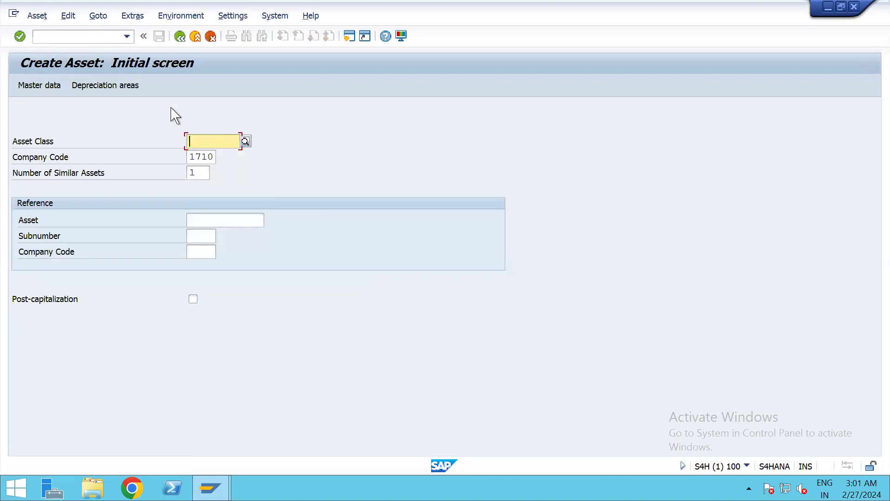
pyautogui.write('M')
pyautogui.click(217, 157)
pyautogui.press('Return')
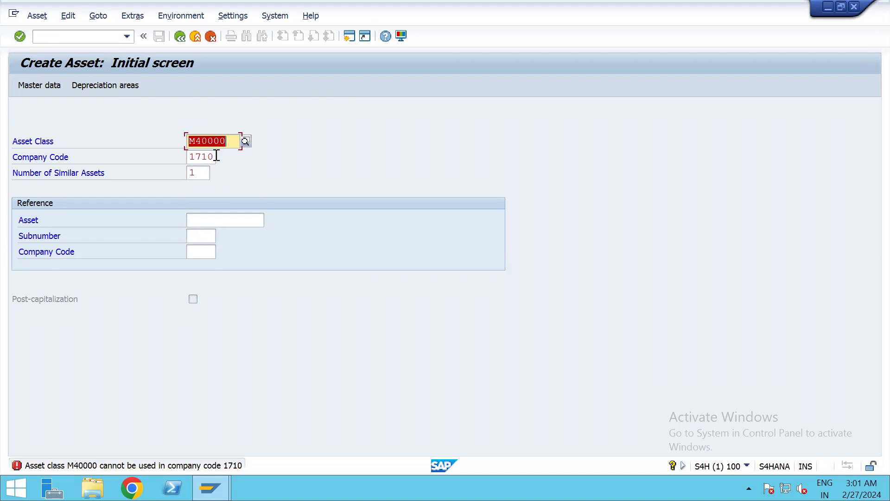
pyautogui.click(214, 156)
pyautogui.write('9100')
pyautogui.press('Return')
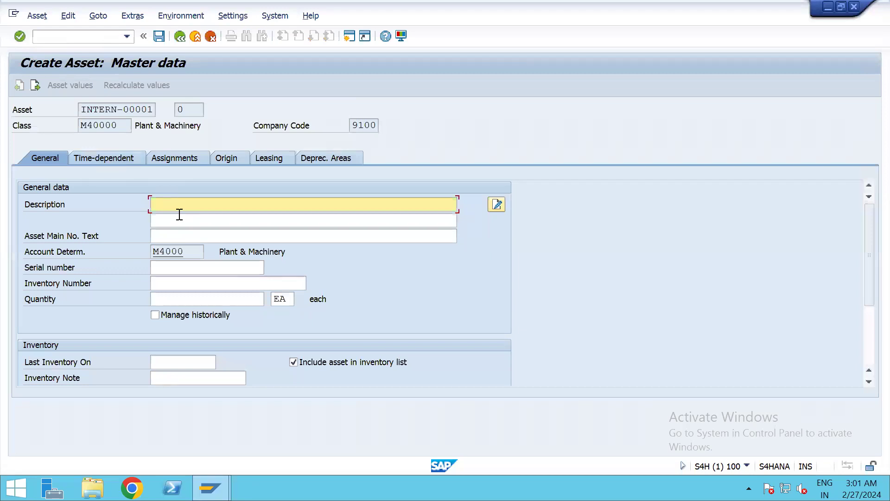
# Enter plant 3 as the asset's description and main number text, and set the quantity to 1.
pyautogui.write('plant')
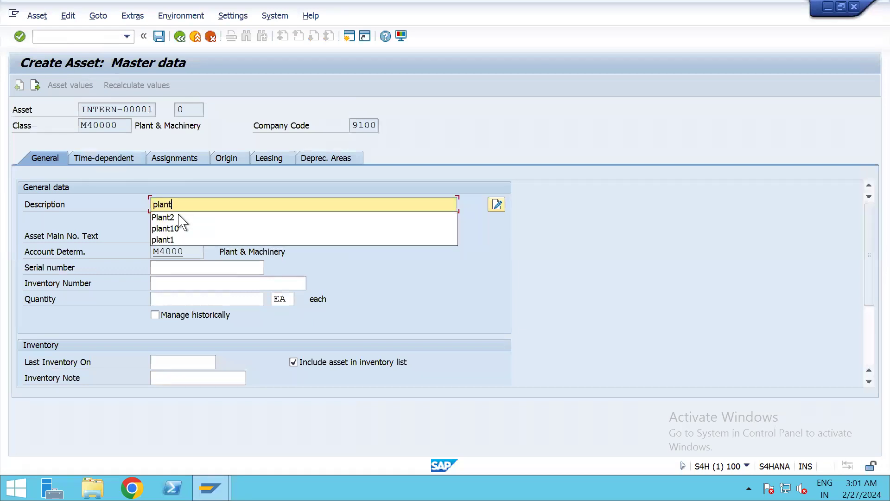
pyautogui.write(' 3')
pyautogui.click(178, 235)
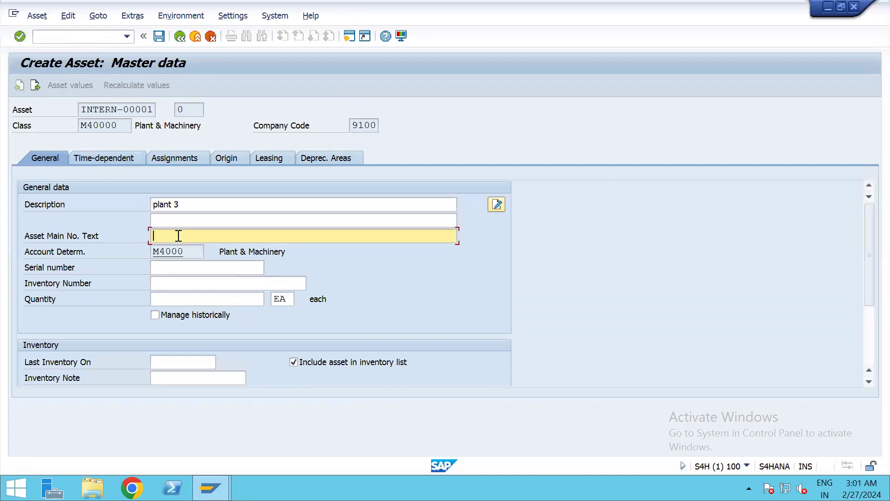
pyautogui.write('plant ')
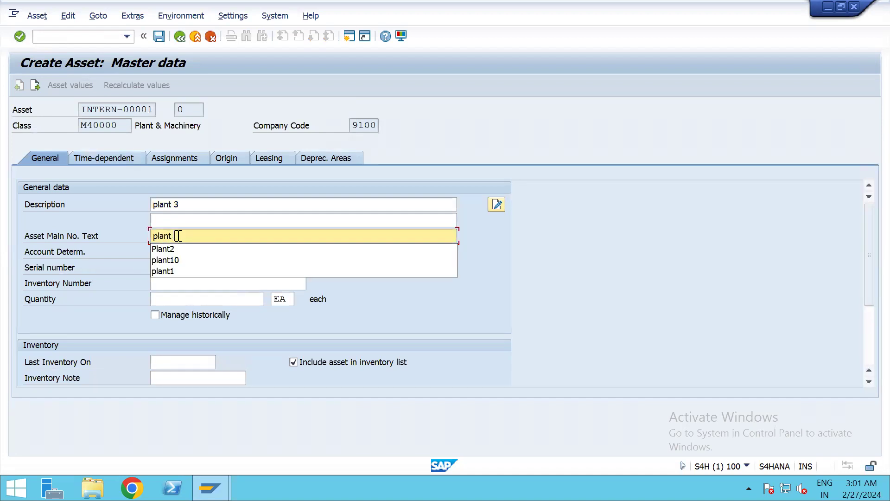
pyautogui.write('3')
pyautogui.click(185, 298)
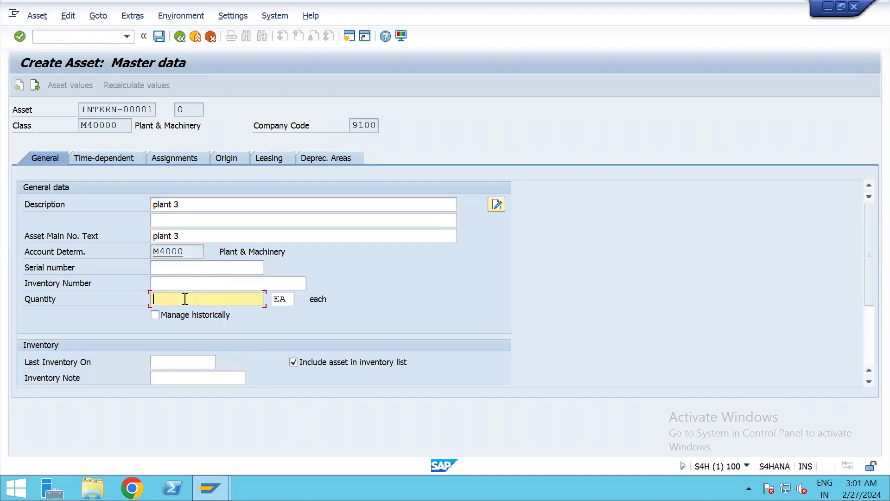
# Assign cost center 10001 in the asset's time-dependent data.
pyautogui.click(134, 157)
pyautogui.click(175, 219)
pyautogui.click(185, 231)
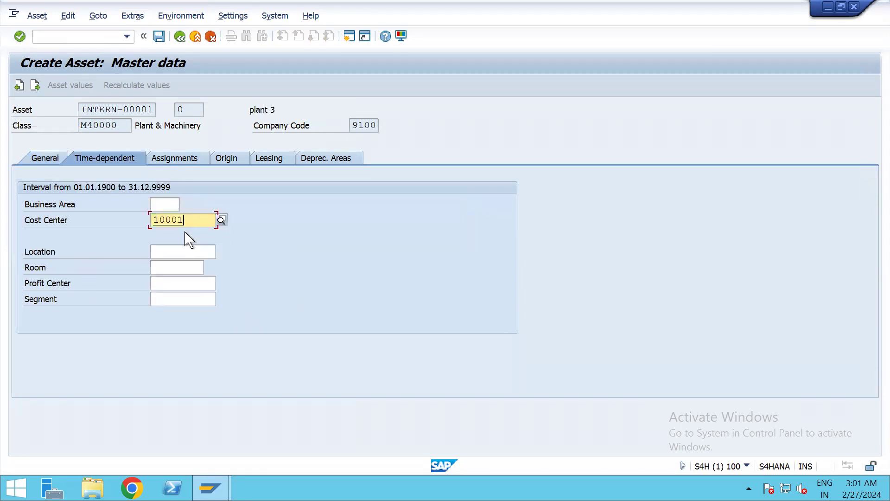
pyautogui.press('Return')
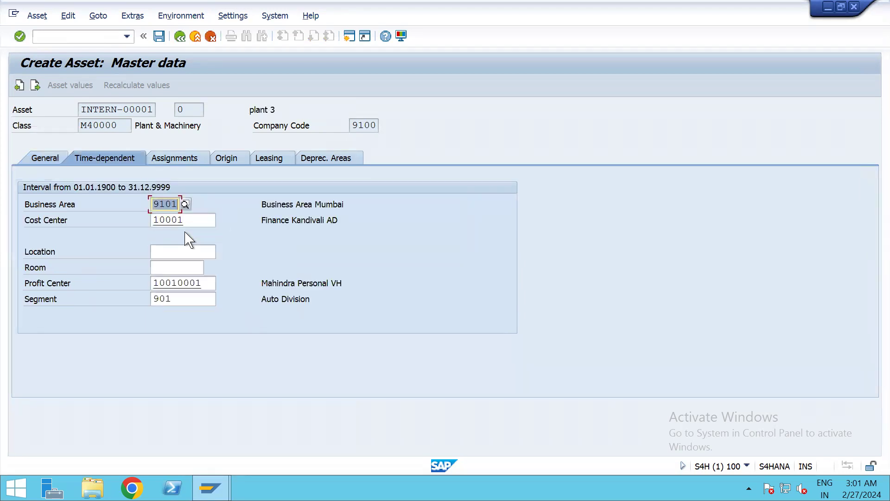
# Review the asset's assignment, leasing, depreciation area and origin data, and save the new asset.
pyautogui.click(199, 160)
pyautogui.click(276, 159)
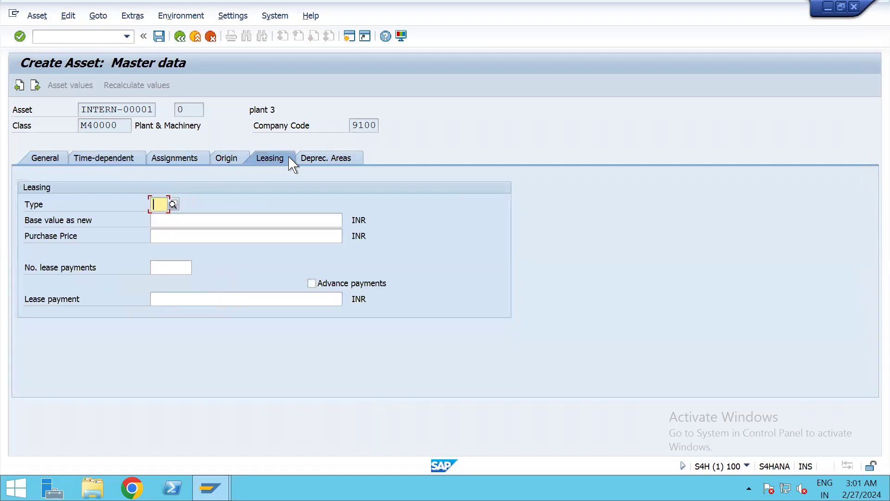
pyautogui.click(306, 160)
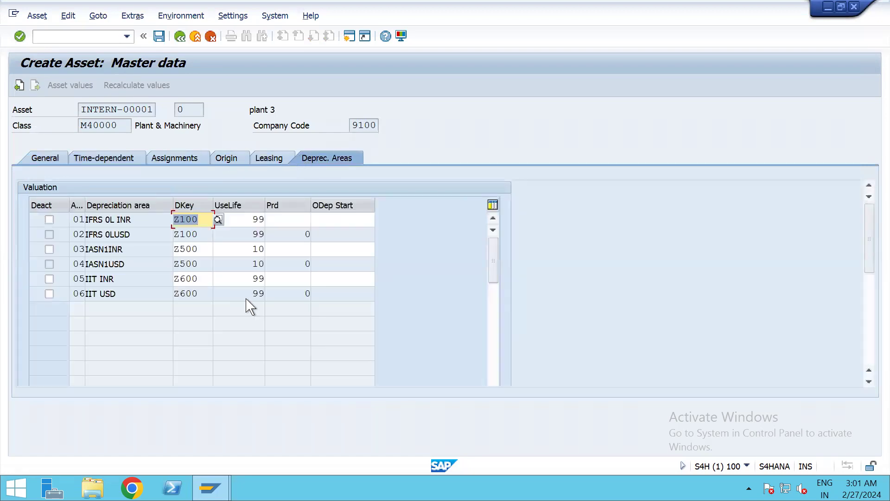
pyautogui.click(234, 161)
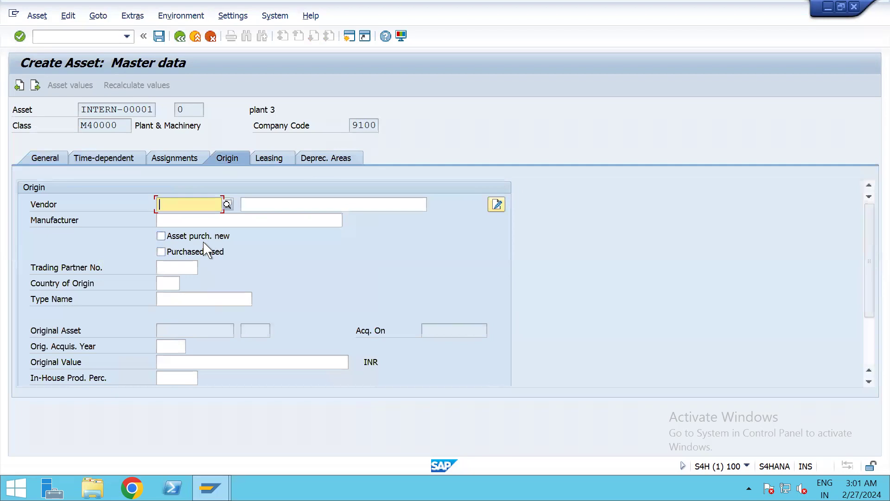
pyautogui.click(47, 160)
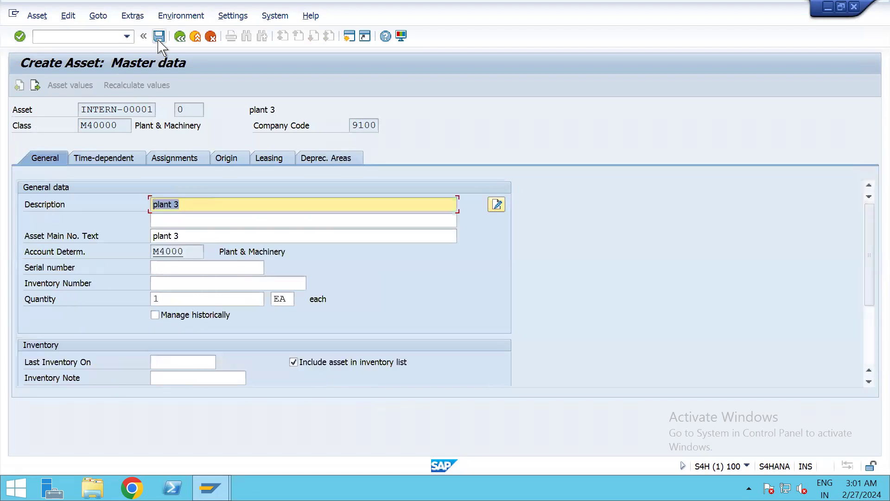
pyautogui.hotkey('ctrl', 's')
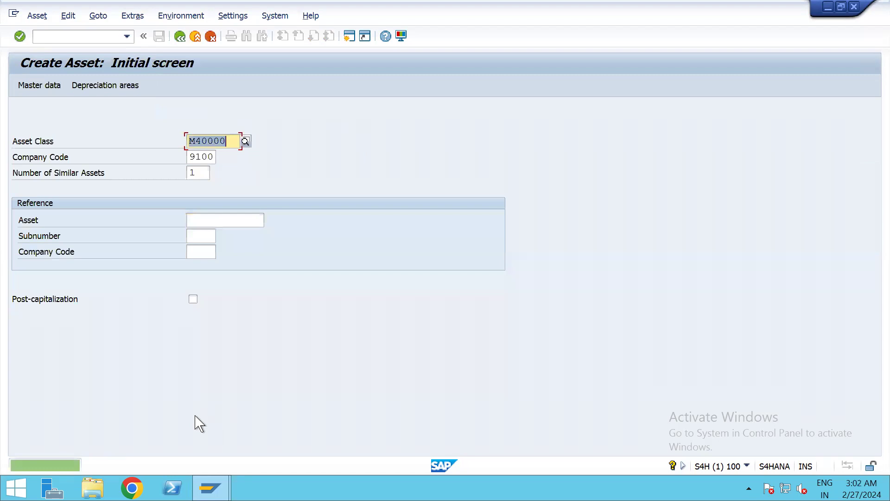
# Open vendor invoice entry with transaction FB60 and choose the first suggested vendor.
pyautogui.click(92, 37)
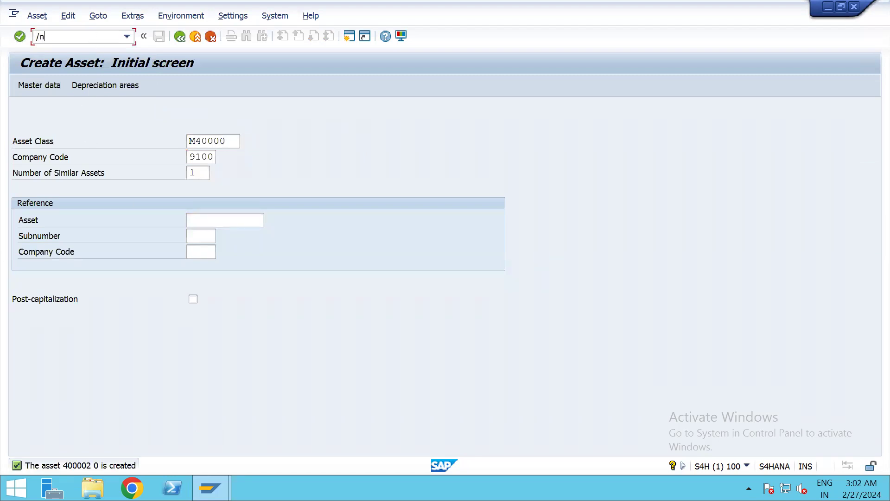
pyautogui.write('/nfb60')
pyautogui.press('Return')
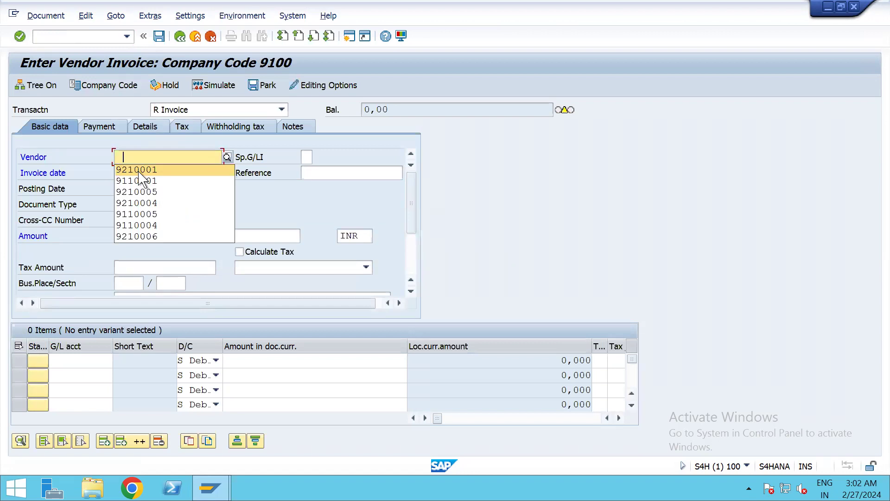
pyautogui.click(139, 171)
pyautogui.press('Tab')
pyautogui.press('Tab')
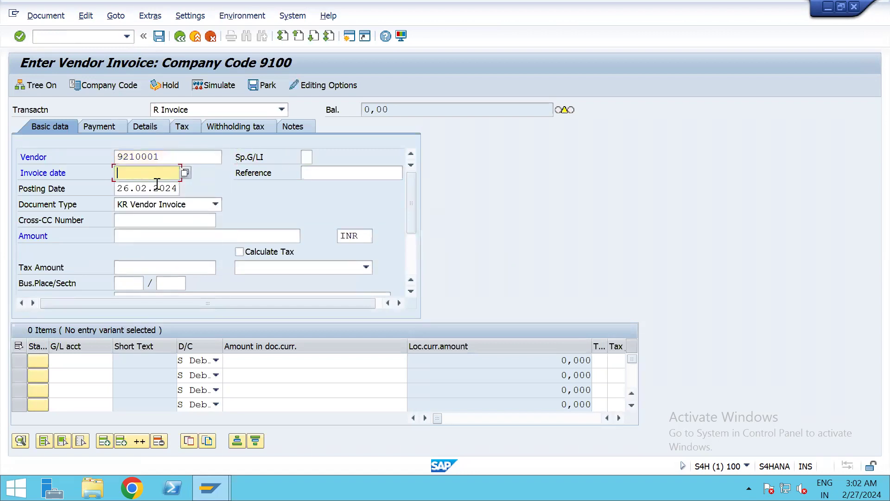
# Set the invoice date to 01.02.2024 and the reference to 91012.
pyautogui.write('01.02.')
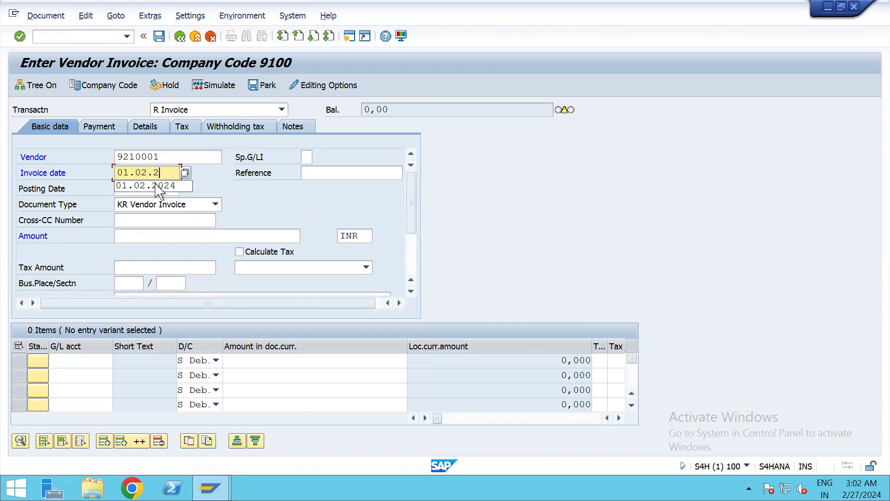
pyautogui.write('2024')
pyautogui.press('Tab')
pyautogui.click(324, 173)
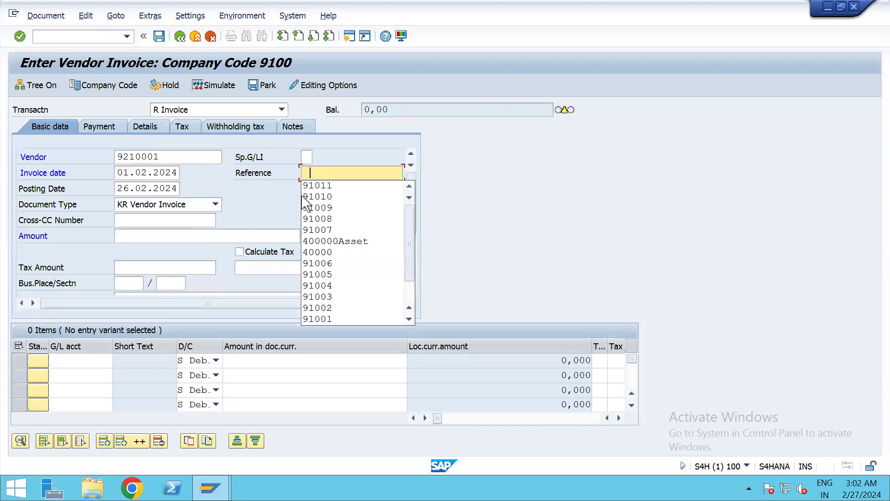
pyautogui.click(332, 183)
pyautogui.press('BackSpace')
pyautogui.write('2')
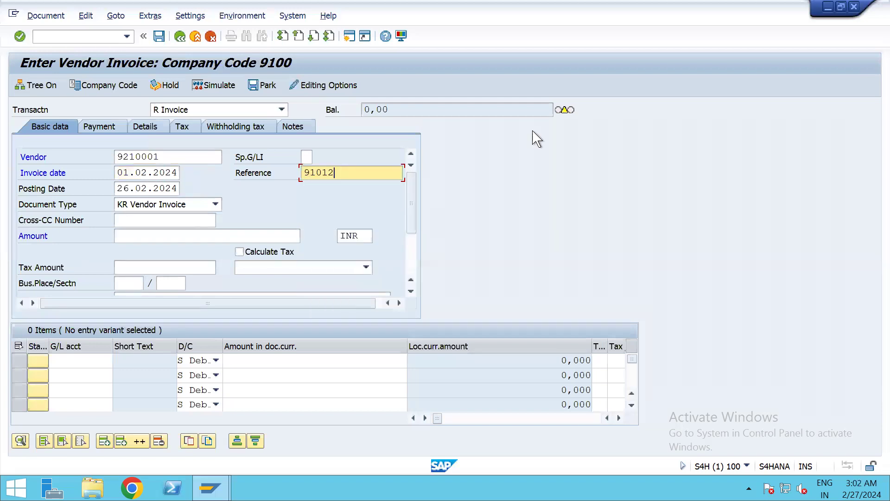
# Set the invoice's posting date to 01.02.2024.
pyautogui.press('Tab')
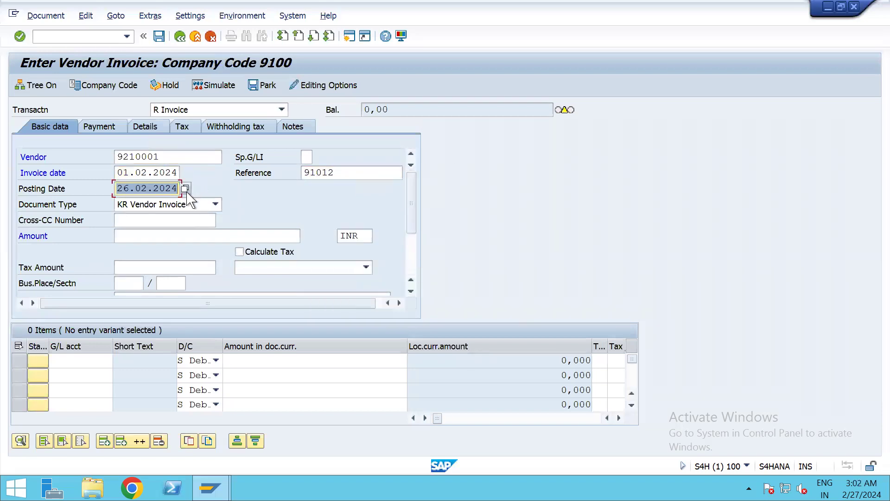
pyautogui.write('01.02')
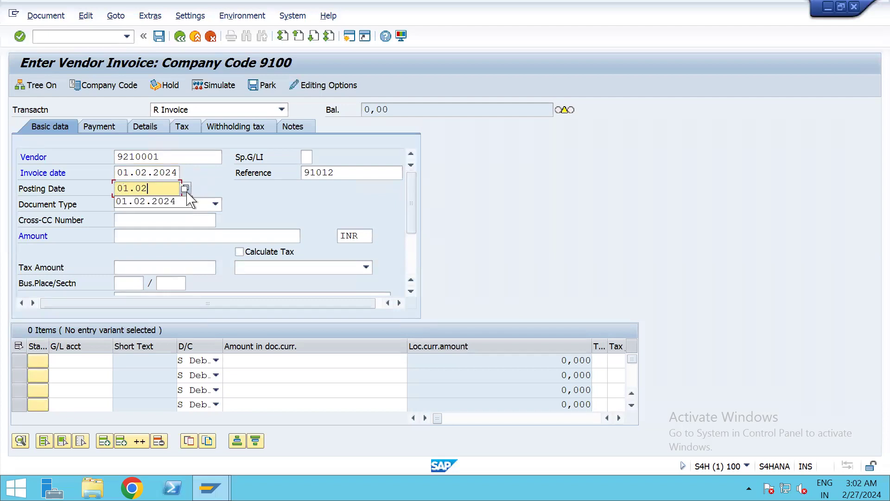
pyautogui.write('.2024')
pyautogui.press('Return')
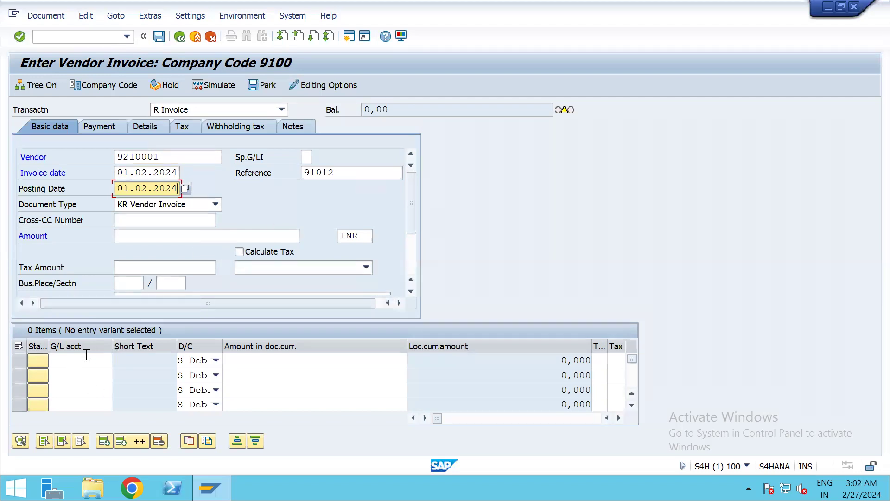
# Set the invoice's business place to mh01 and its section to MH10.
pyautogui.click(123, 282)
pyautogui.click(133, 297)
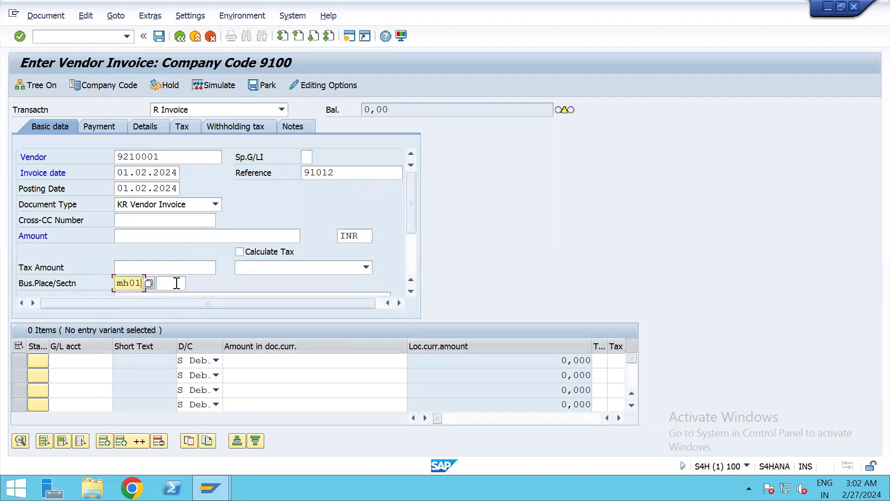
pyautogui.click(174, 283)
pyautogui.click(181, 297)
# Enter asset Purchase as the invoice text.
pyautogui.moveTo(408, 210); pyautogui.dragTo(408, 229)
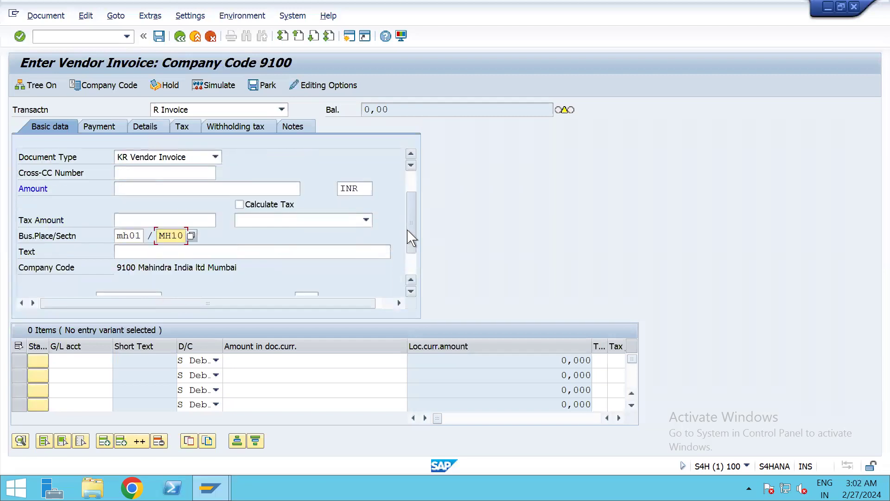
pyautogui.click(153, 256)
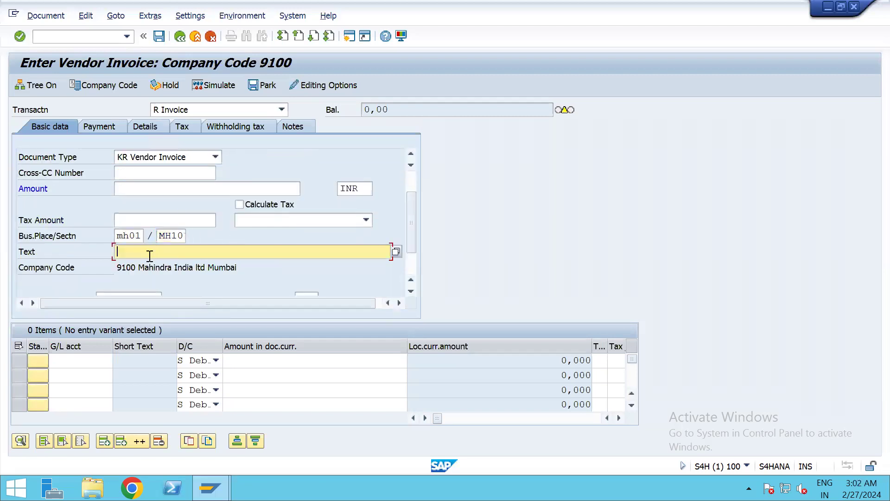
pyautogui.write('ass')
pyautogui.click(152, 277)
# Check the invoice's available tax codes, and locate country IN in the country-to-calculation-procedure assignment in a new session.
pyautogui.click(347, 217)
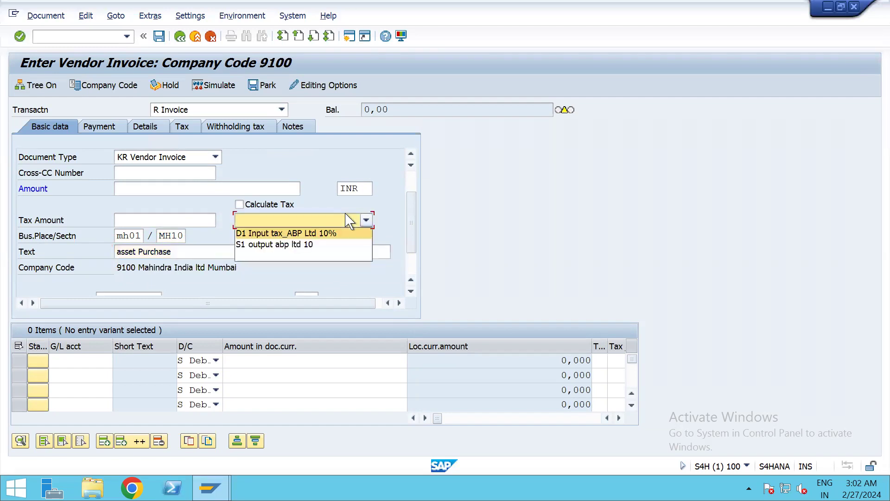
pyautogui.click(287, 150)
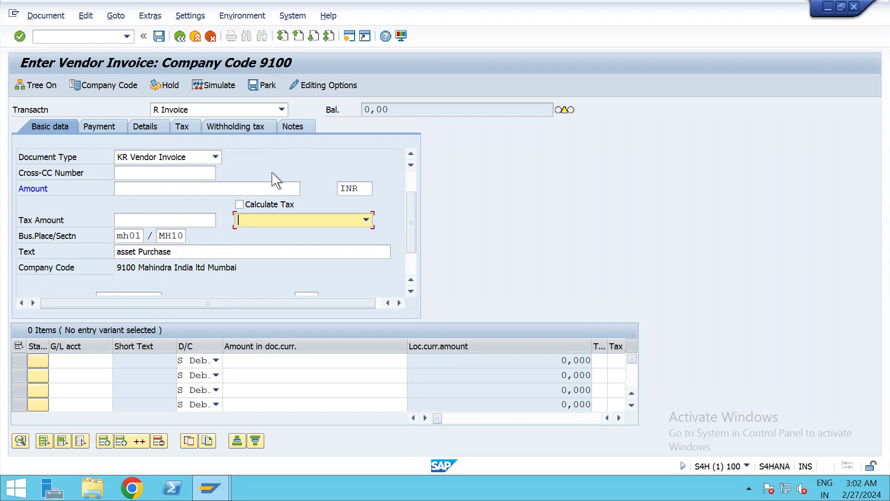
pyautogui.click(83, 36)
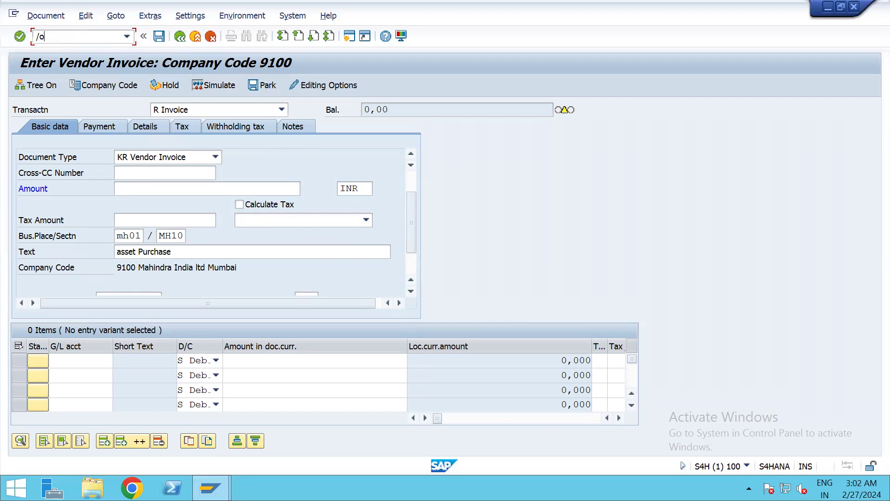
pyautogui.press('Return')
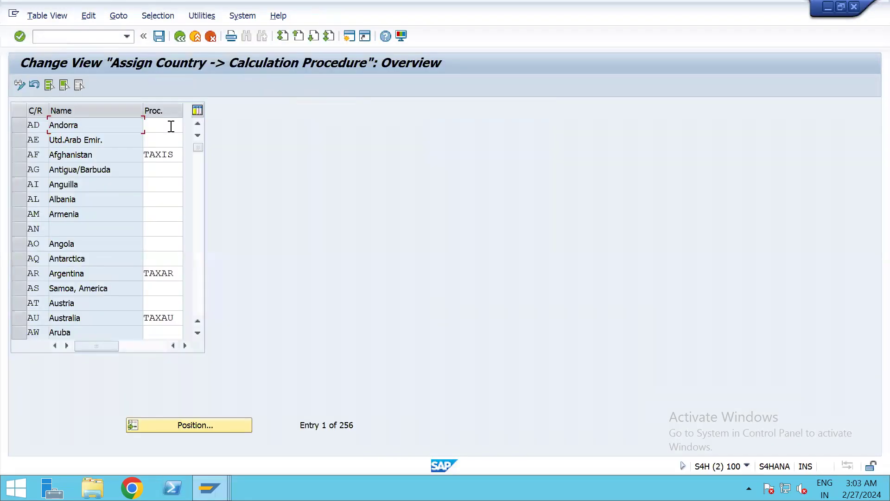
pyautogui.click(183, 425)
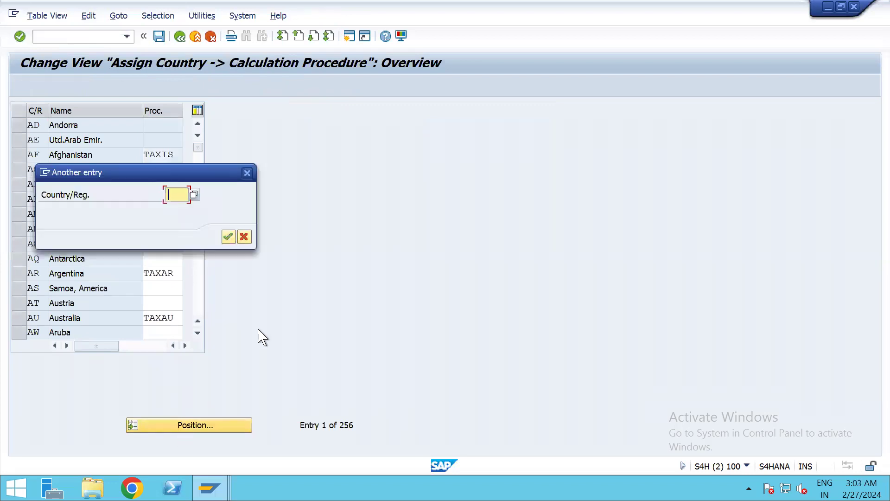
pyautogui.write('IN')
pyautogui.press('Return')
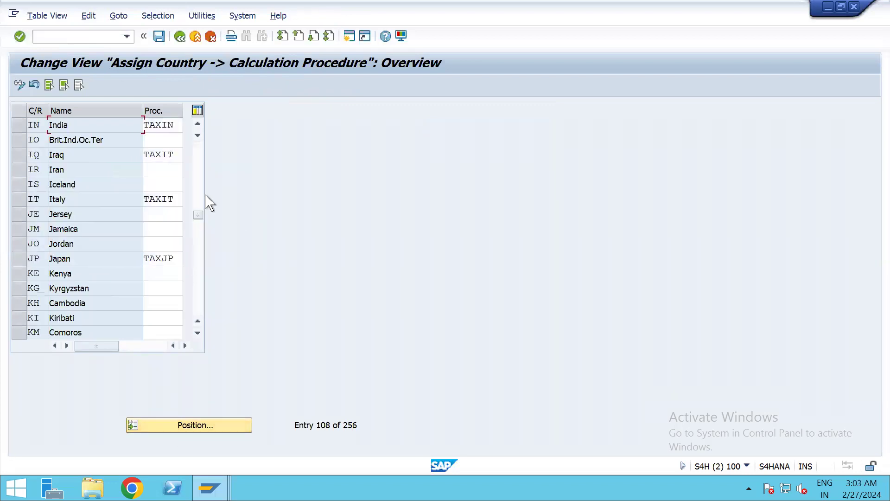
# Assign calculation procedure 9100 to India, save the assignment, and return to the vendor invoice entry.
pyautogui.doubleClick(177, 125)
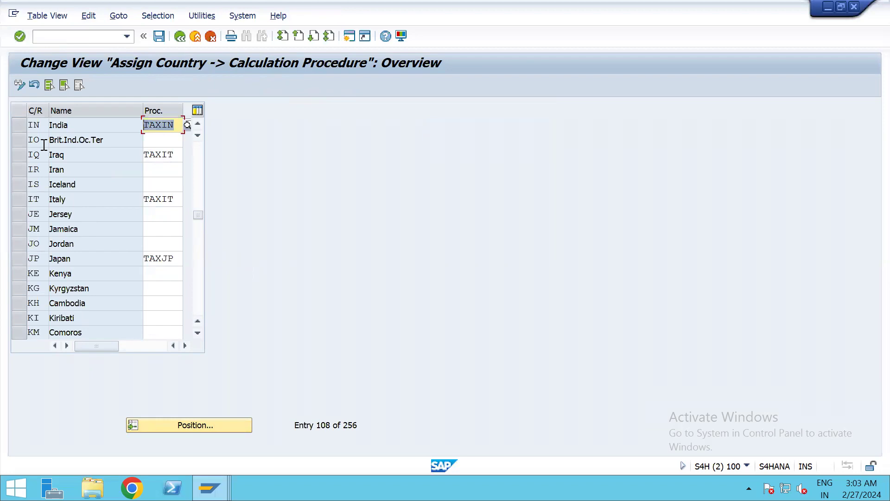
pyautogui.write('9100')
pyautogui.press('Return')
pyautogui.click(159, 37)
pyautogui.click(292, 237)
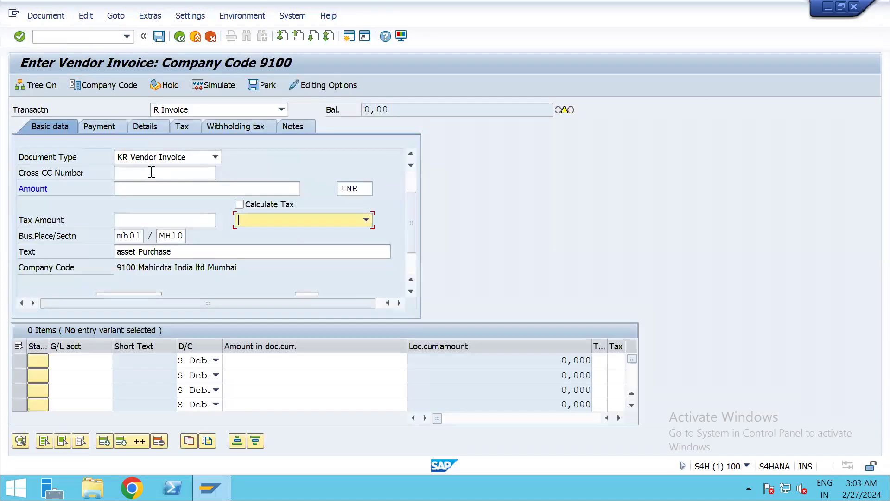
pyautogui.moveTo(411, 198); pyautogui.dragTo(411, 179)
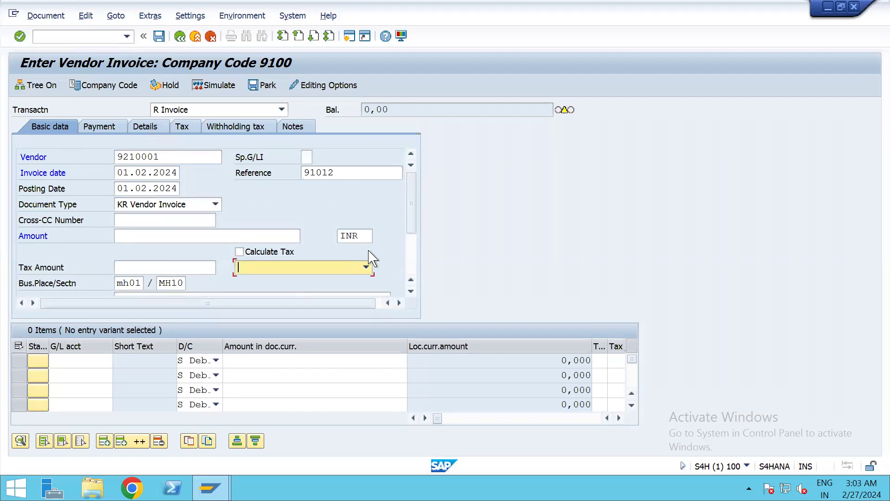
# Check the invoice's available tax codes and restart vendor invoice entry with transaction FB60.
pyautogui.click(366, 267)
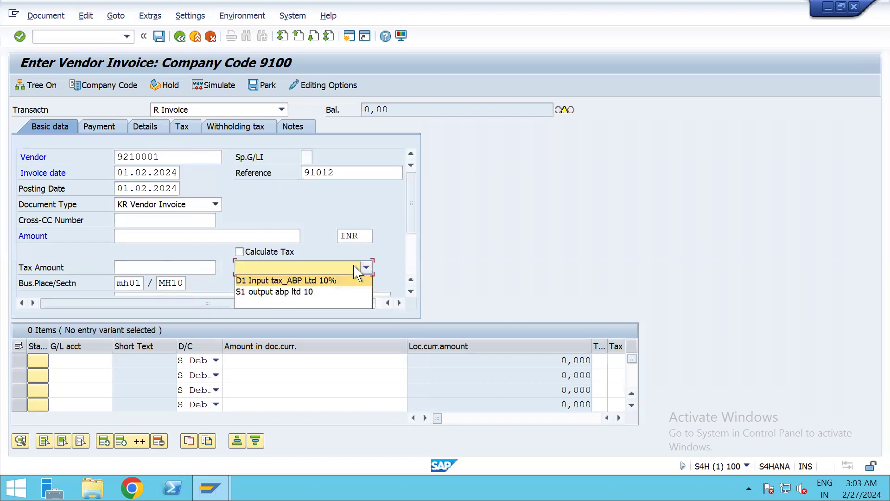
pyautogui.click(67, 34)
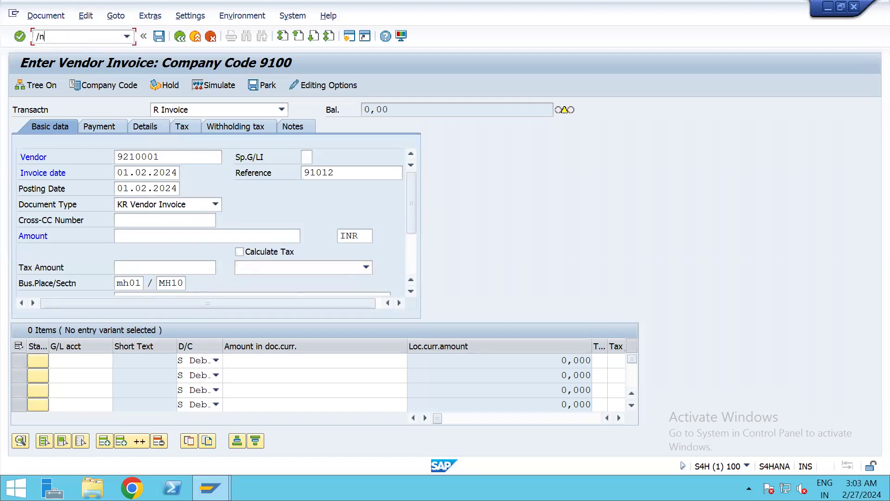
pyautogui.write('/nfb60')
pyautogui.press('Return')
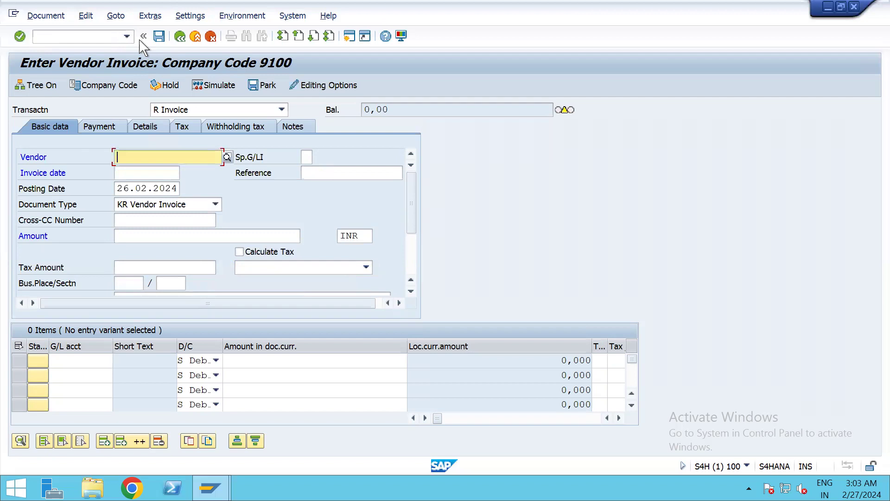
# Enter the Layer Enterprises vendor number, reference 91012, and 01.02.2024 as both invoice date and posting date.
pyautogui.click(144, 160)
pyautogui.click(145, 169)
pyautogui.click(153, 183)
pyautogui.click(310, 173)
pyautogui.click(323, 197)
pyautogui.press('Tab')
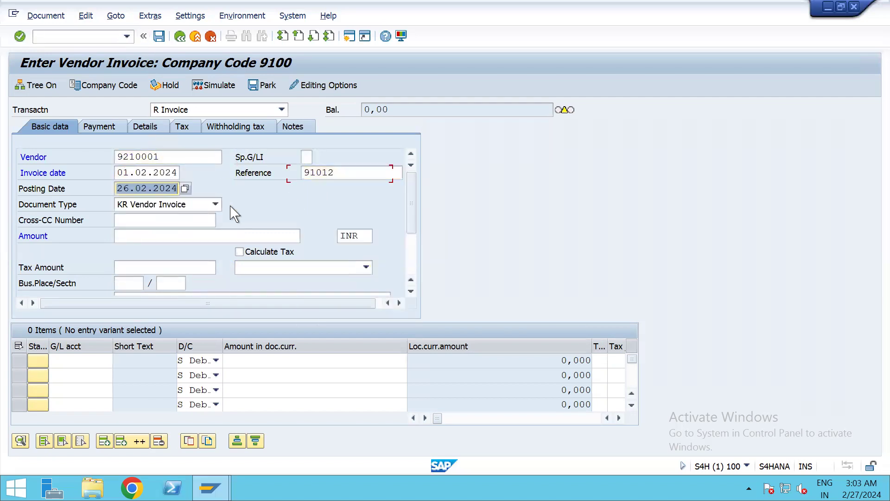
pyautogui.press('Delete')
pyautogui.click(163, 202)
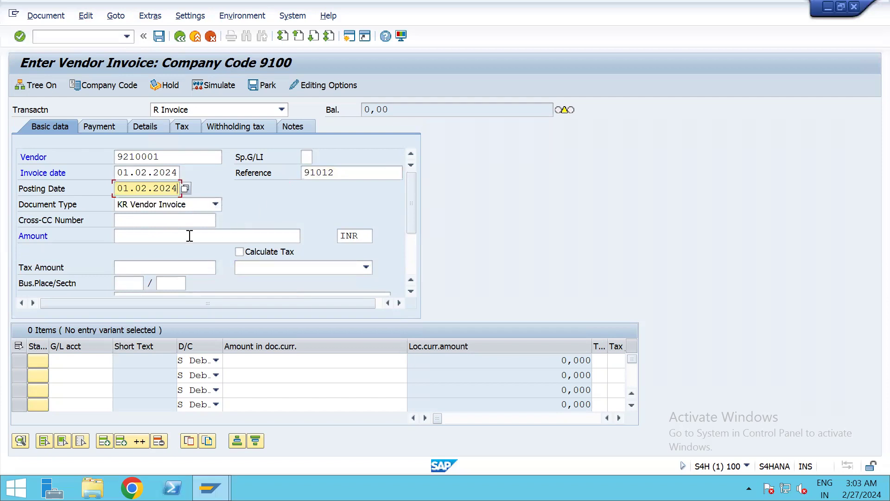
# Set the restarted invoice's business place to mh01 and section to MH10, with asset Purchase as its text.
pyautogui.click(128, 283)
pyautogui.write('mh01')
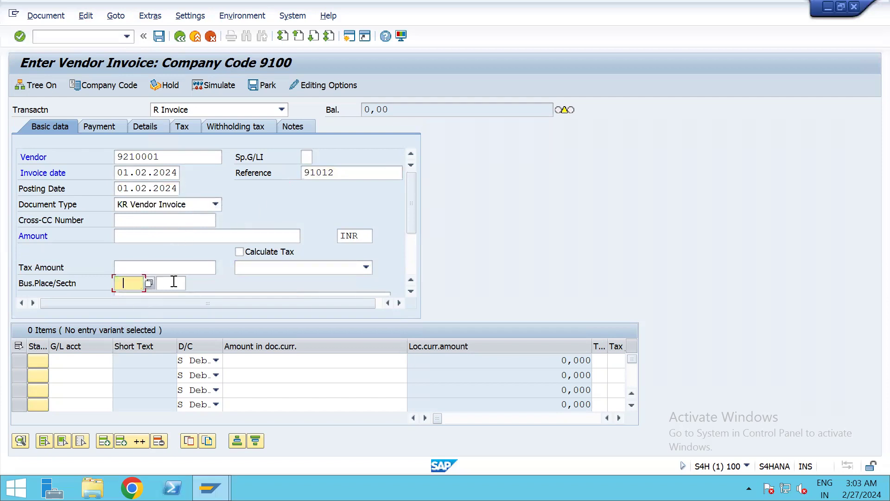
pyautogui.click(172, 283)
pyautogui.click(175, 297)
pyautogui.moveTo(411, 209); pyautogui.dragTo(412, 234)
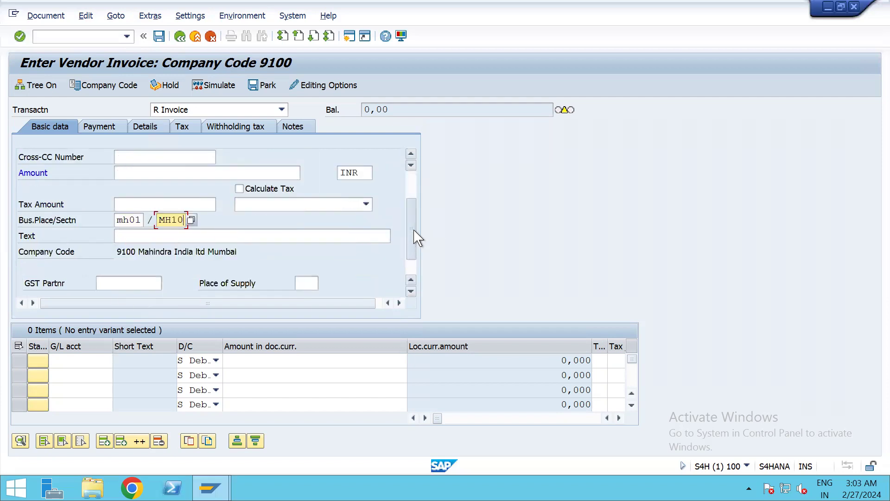
pyautogui.click(141, 239)
pyautogui.click(140, 247)
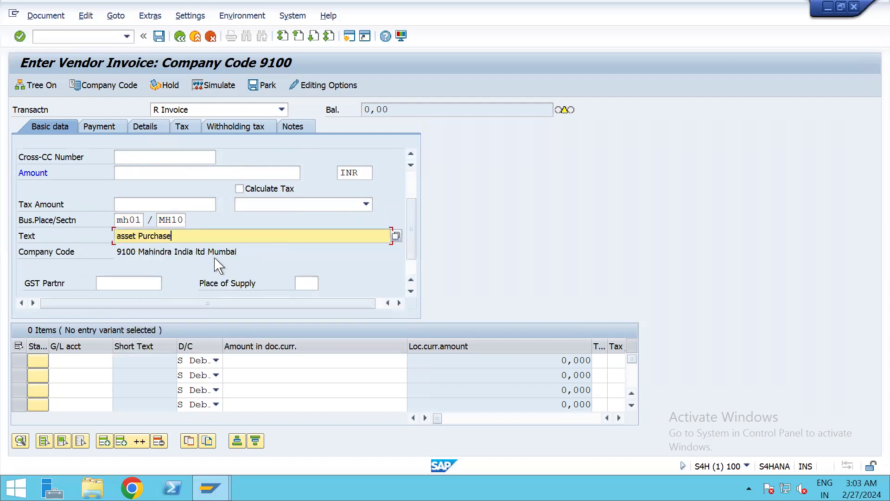
# Assign tax code M1 (MH Input 2.5% CGST 2.5%) to the invoice and turn on automatic tax calculation.
pyautogui.click(338, 207)
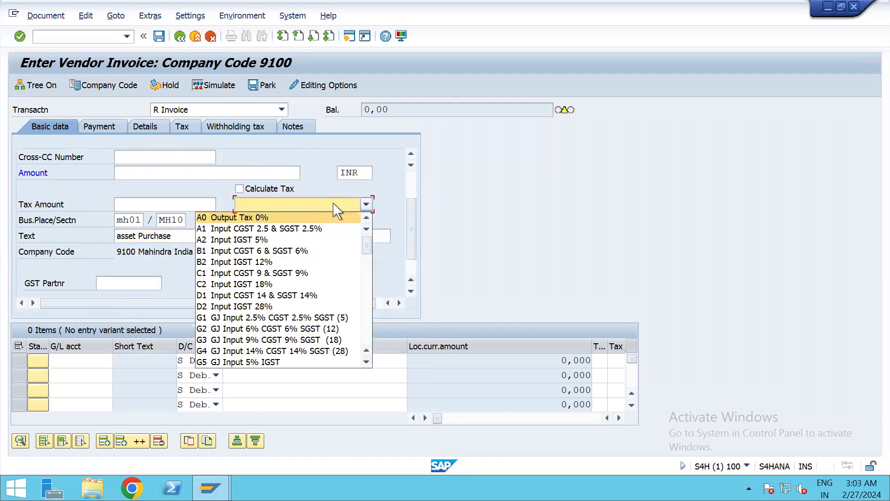
pyautogui.scroll(-10, 325, 227)
pyautogui.click(320, 361)
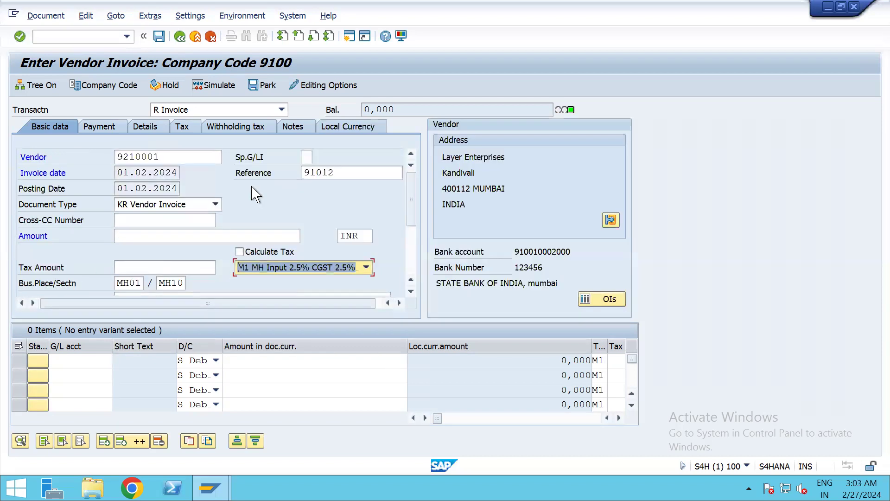
pyautogui.click(240, 251)
# Set the invoice amount to 10500 INR and confirm the basic data.
pyautogui.click(189, 235)
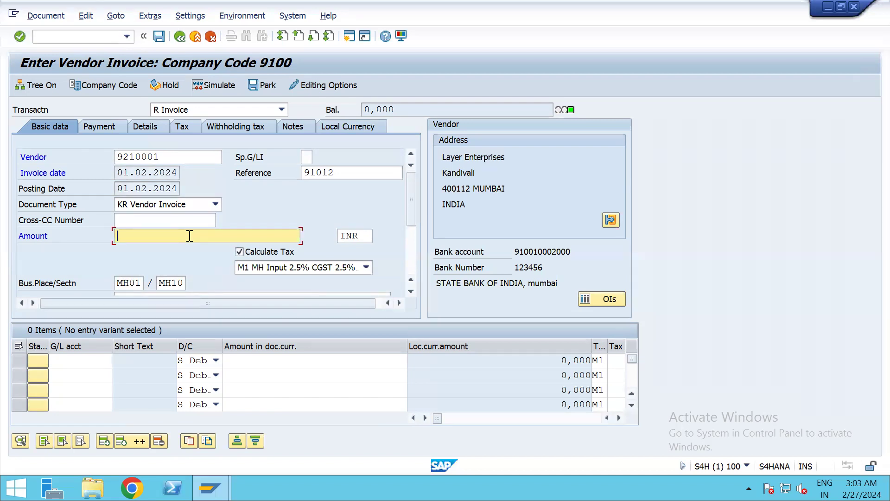
pyautogui.write('100')
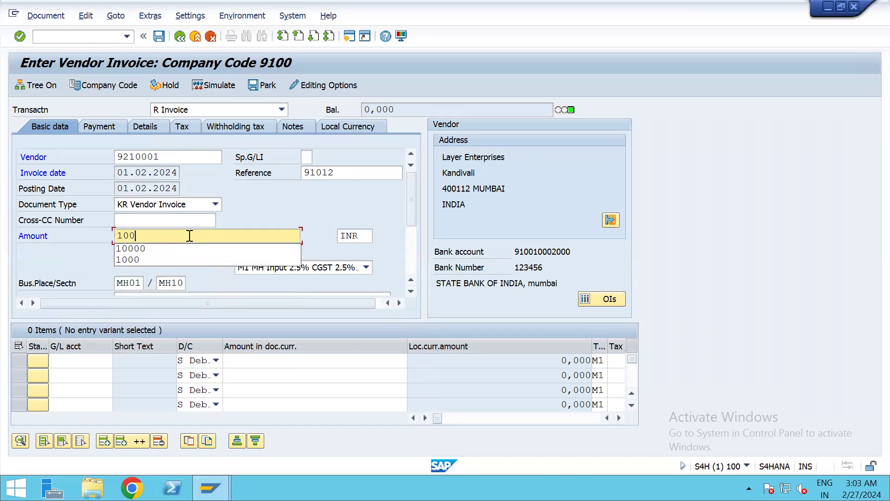
pyautogui.press('BackSpace')
pyautogui.write('500')
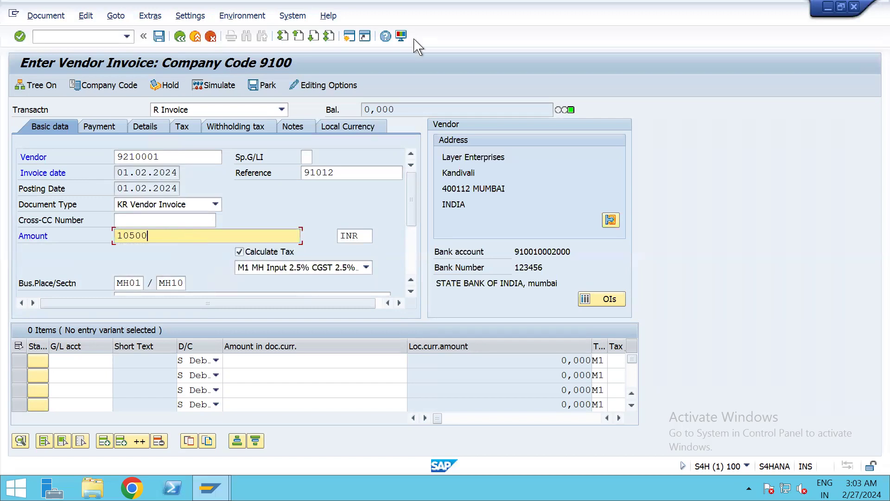
pyautogui.press('Return')
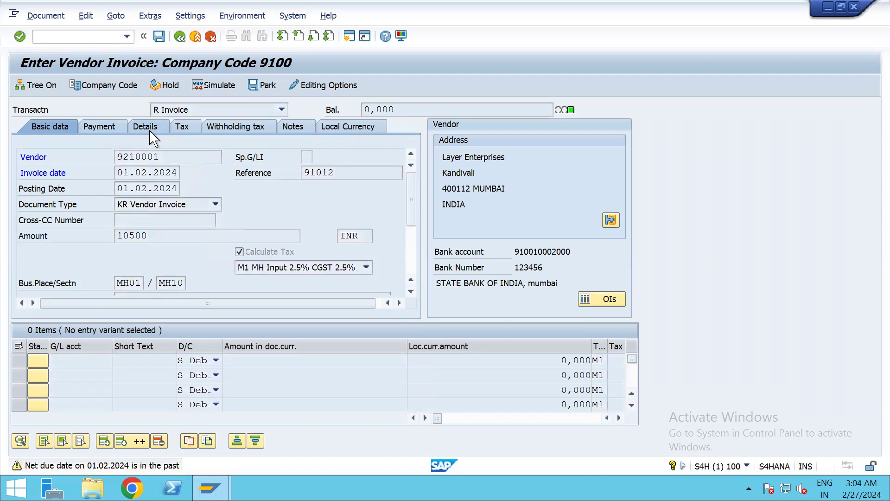
# Glance at the invoice's details and basic data, and switch the invoice to complex posting.
pyautogui.click(190, 129)
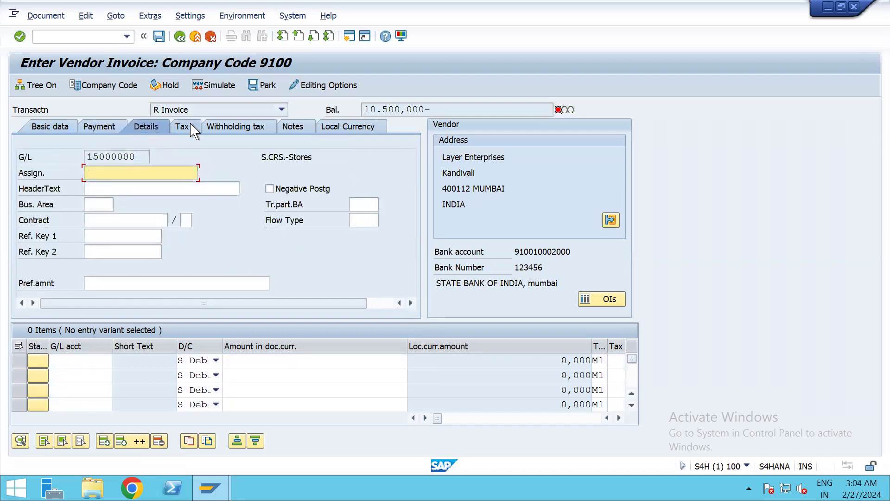
pyautogui.click(64, 132)
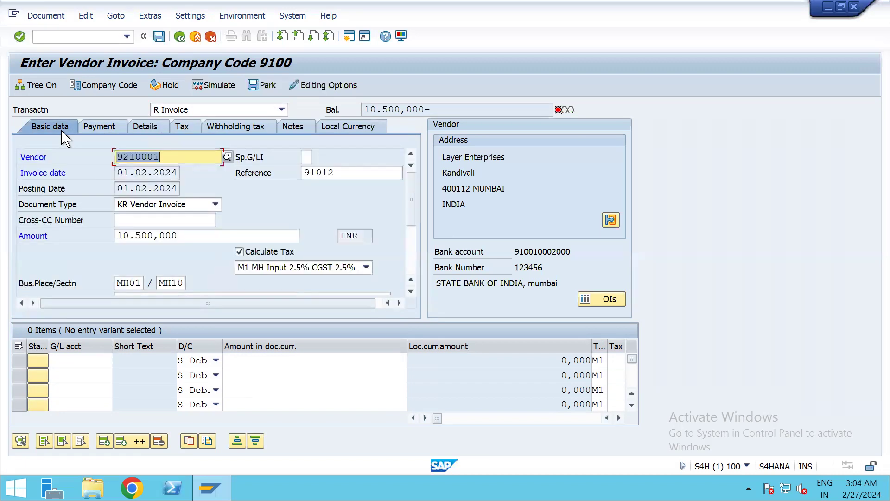
pyautogui.click(248, 19)
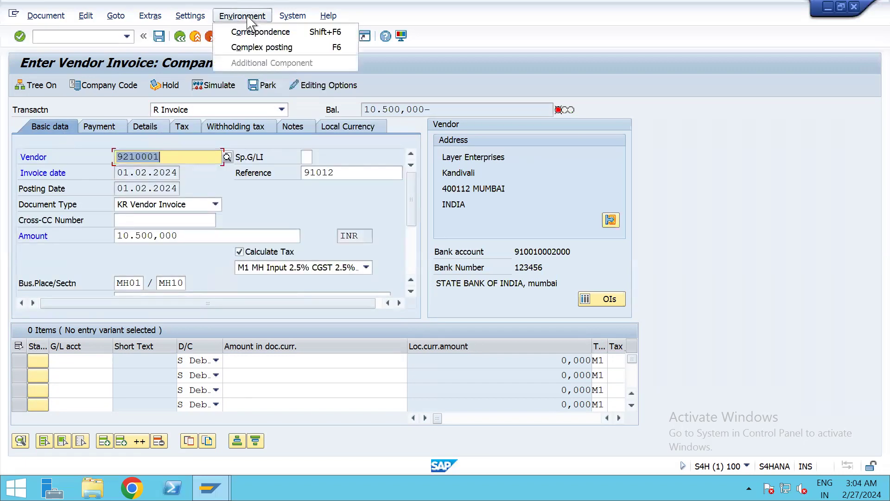
pyautogui.click(261, 48)
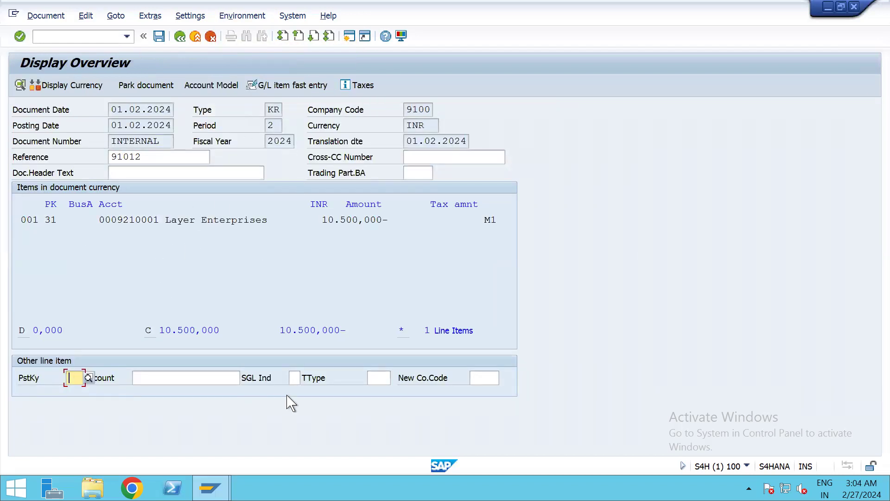
# Set the next line item's posting key to 70 (Debit asset) and its account to asset 400002.
pyautogui.write('7')
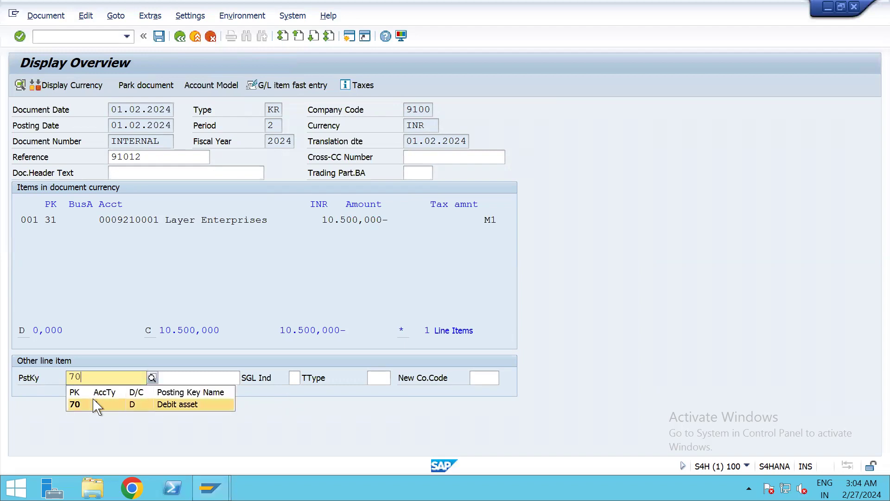
pyautogui.write('0')
pyautogui.press('Return')
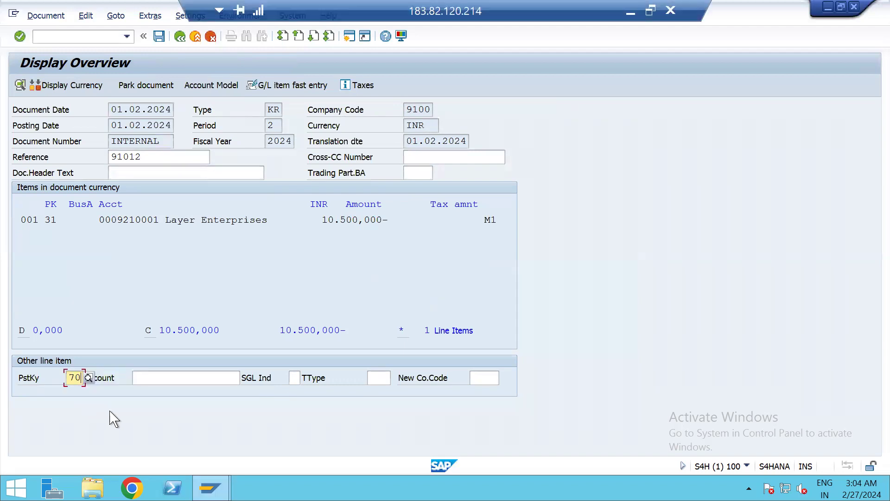
pyautogui.click(183, 378)
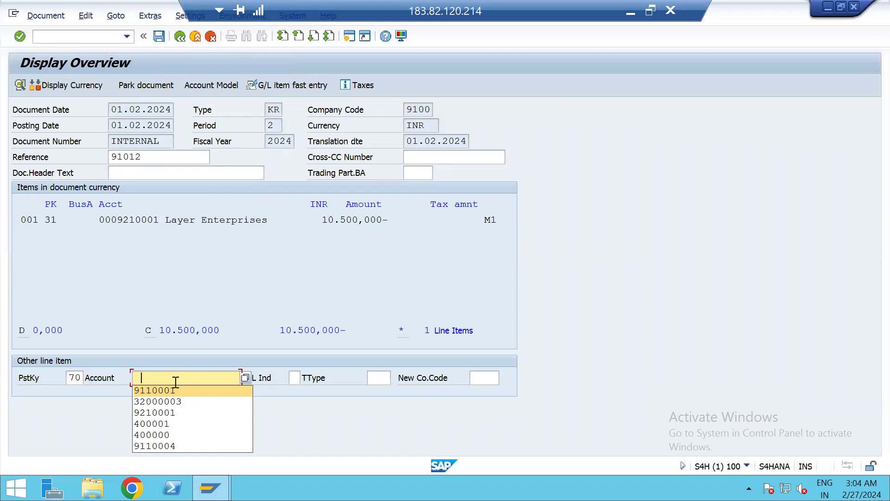
pyautogui.click(185, 373)
pyautogui.write('4')
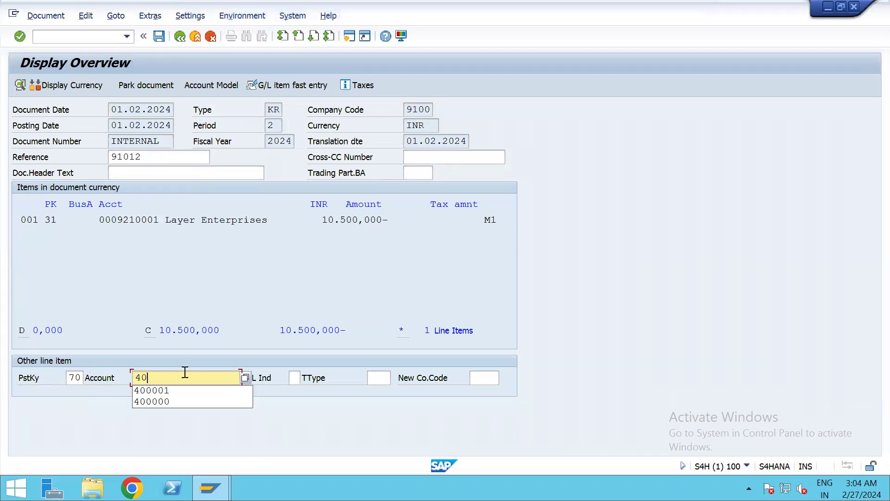
pyautogui.write('0')
pyautogui.click(155, 390)
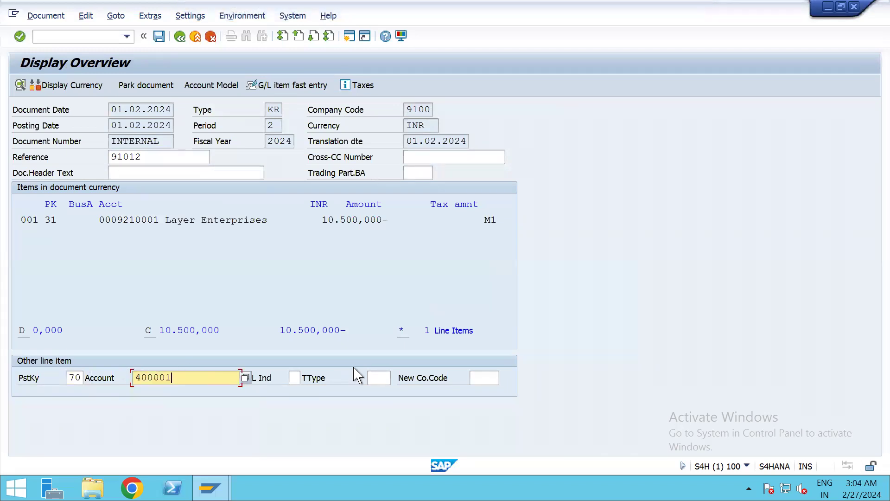
pyautogui.press('BackSpace')
pyautogui.write('2')
# Set the line item's transaction type to 100 (External asset acquisition) and proceed to the asset item entry.
pyautogui.press('Tab')
pyautogui.press('Tab')
pyautogui.write('100')
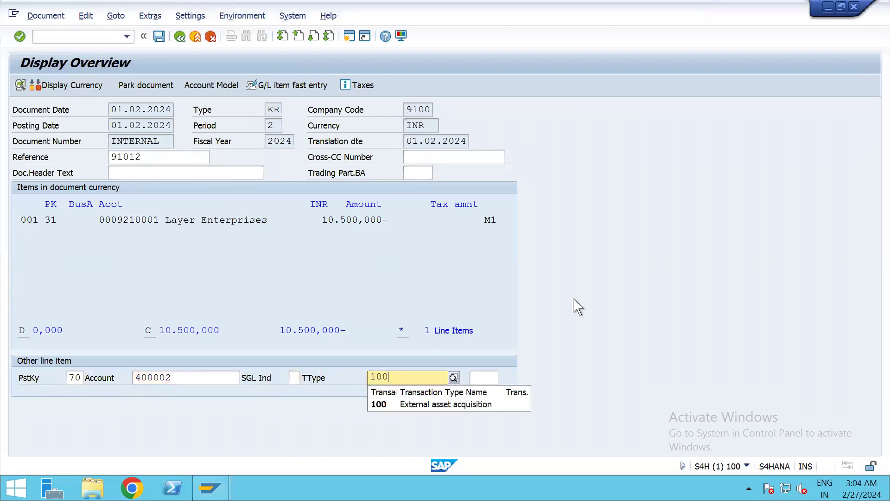
pyautogui.press('Return')
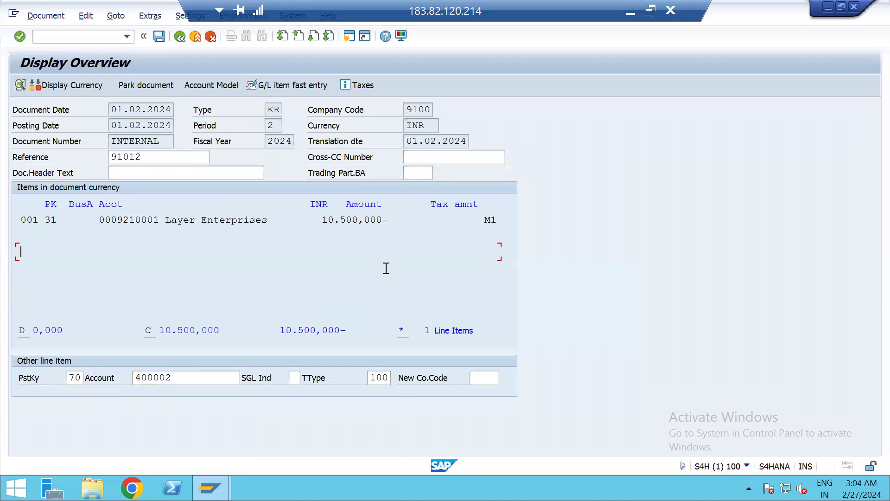
pyautogui.press('Return')
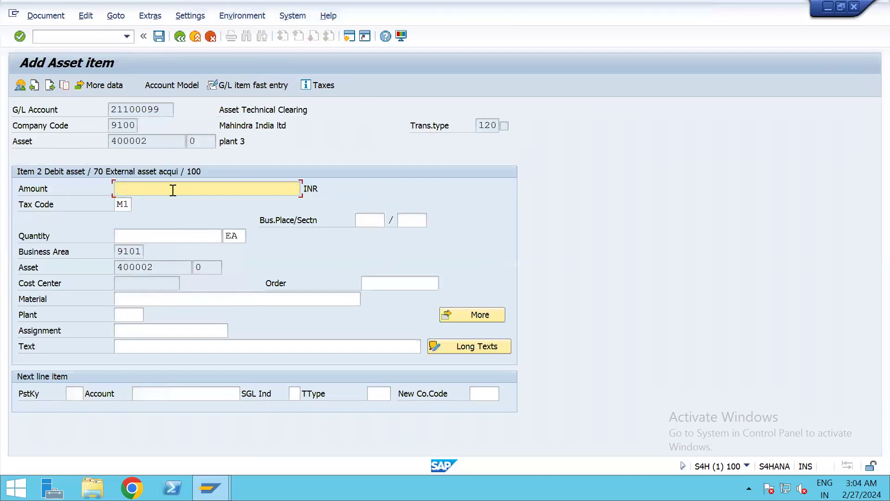
# Set the asset item's amount to 10000 INR, its business place to mh01 and its section to mh10.
pyautogui.write('10000')
pyautogui.click(377, 220)
pyautogui.write('mh01')
pyautogui.click(410, 220)
pyautogui.write('mh10')
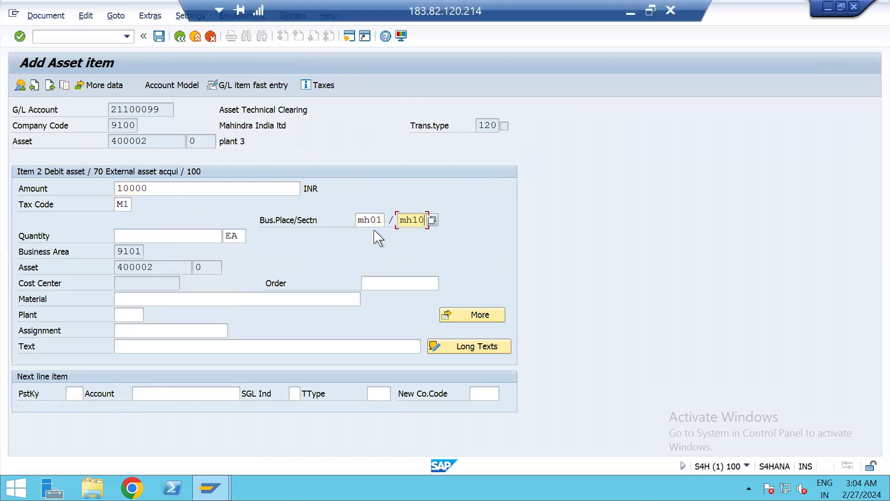
# Give the asset item quantity 1, text asset purchase and plant 1000, and confirm the entries.
pyautogui.click(156, 236)
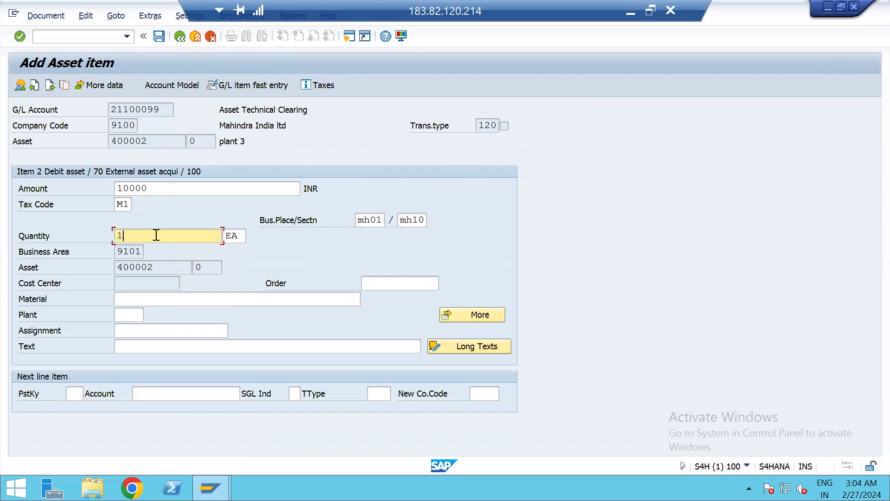
pyautogui.click(145, 346)
pyautogui.press('Return')
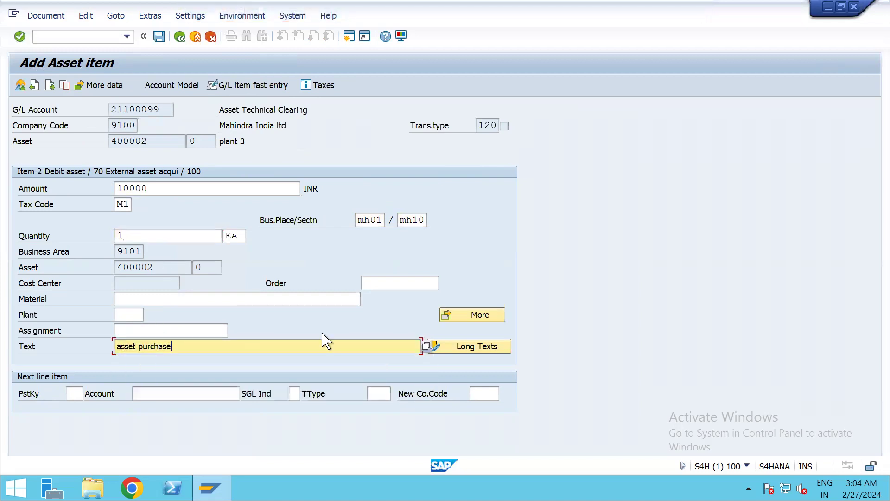
pyautogui.click(132, 315)
pyautogui.press('Return')
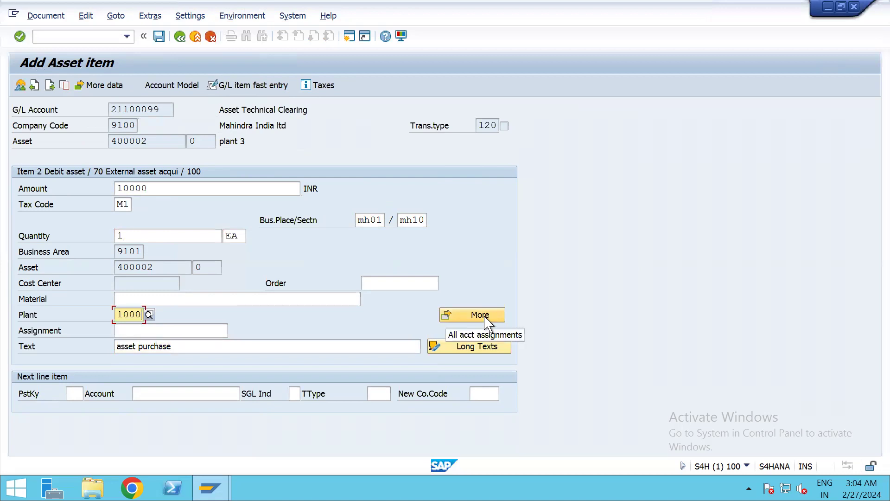
pyautogui.press('Return')
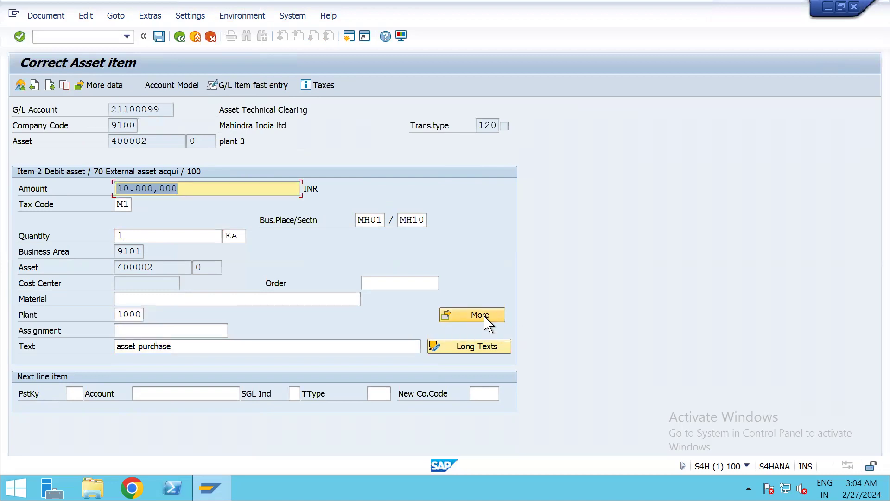
# Review the asset item's additional account assignments and display the document overview.
pyautogui.click(480, 315)
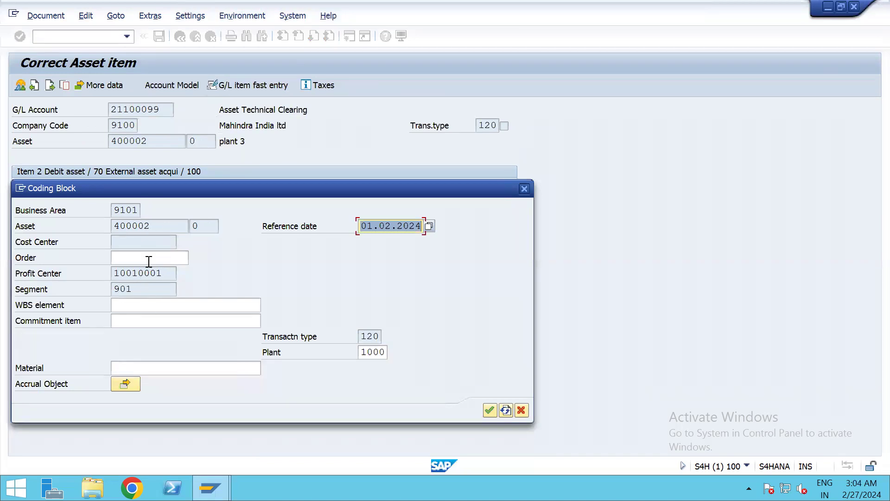
pyautogui.click(491, 411)
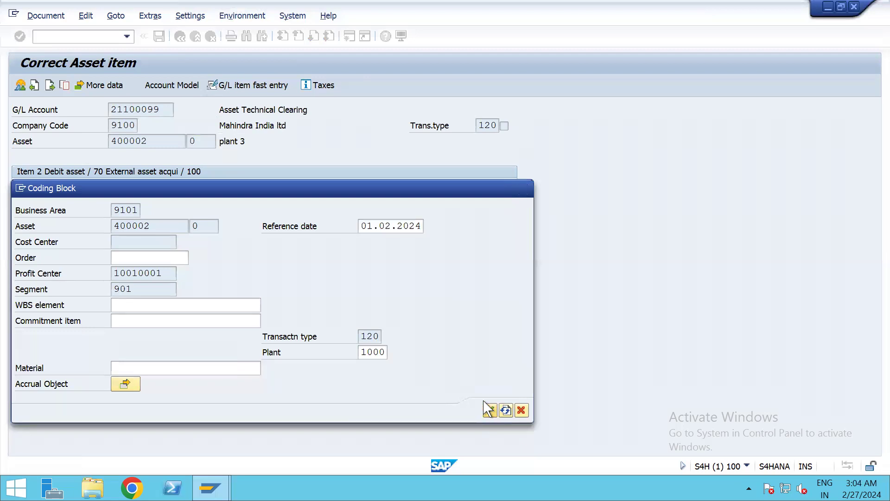
pyautogui.click(195, 191)
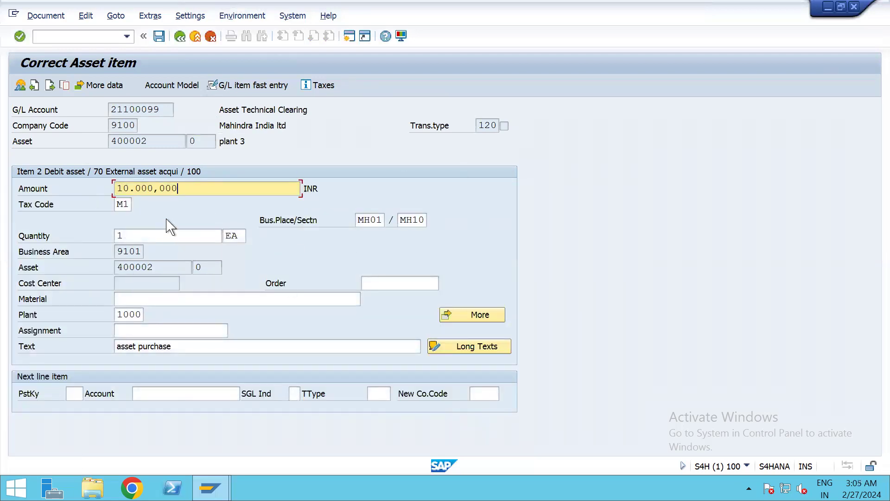
pyautogui.click(23, 86)
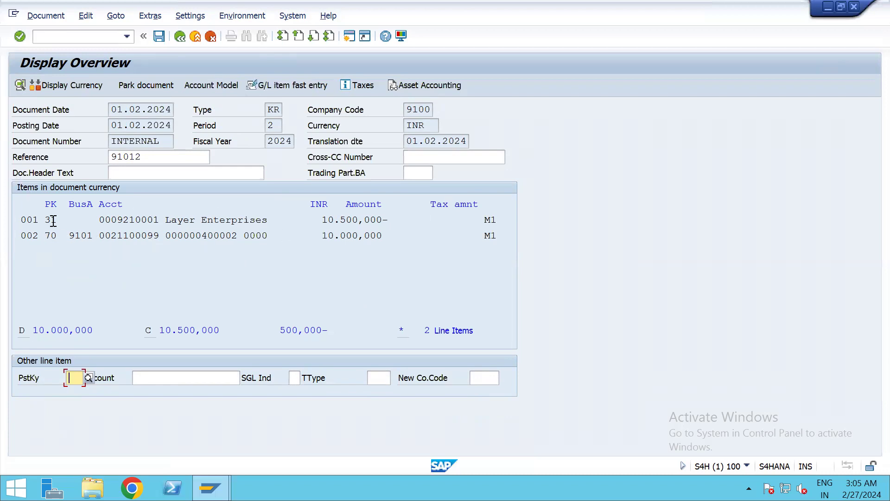
# Simulate the vendor invoice to generate its tax line items and post the document.
pyautogui.click(46, 16)
pyautogui.click(66, 79)
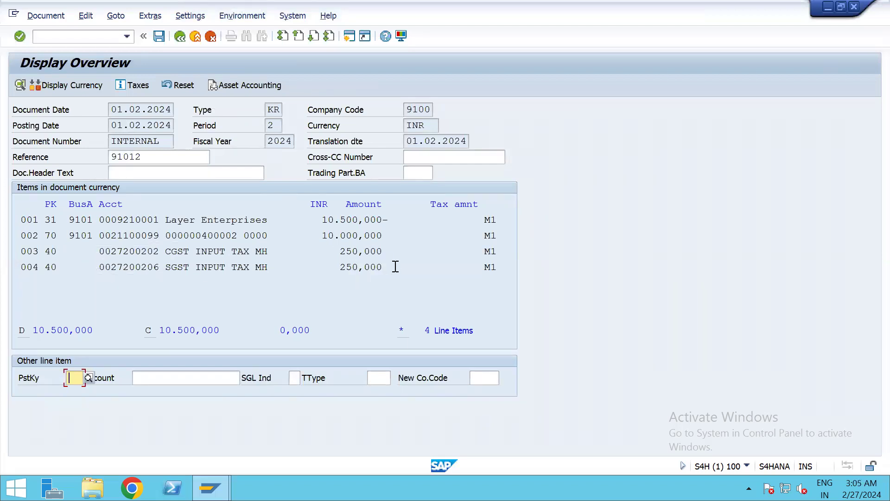
pyautogui.click(159, 36)
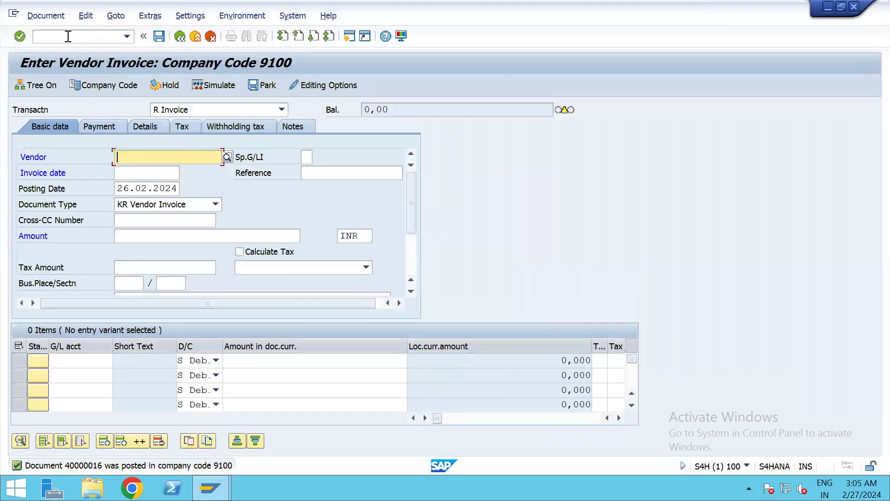
# Display the posted invoice document, review its general ledger view and return to the entry view.
pyautogui.click(61, 16)
pyautogui.click(68, 47)
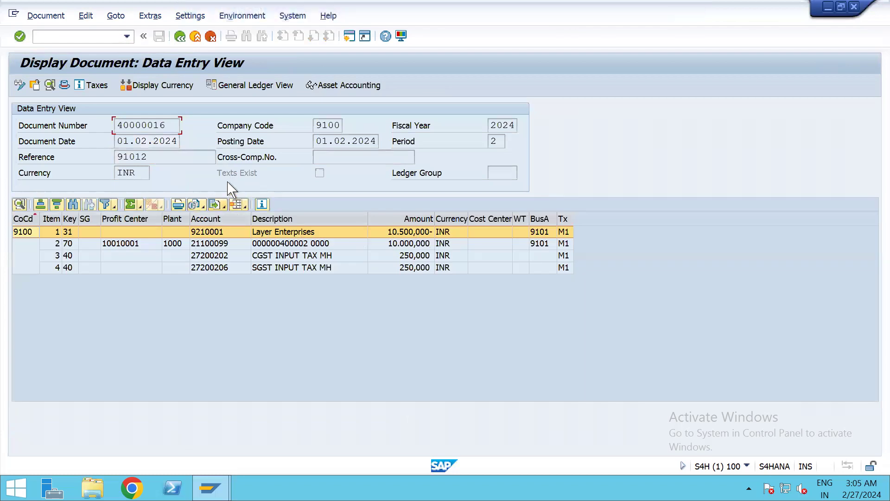
pyautogui.click(274, 92)
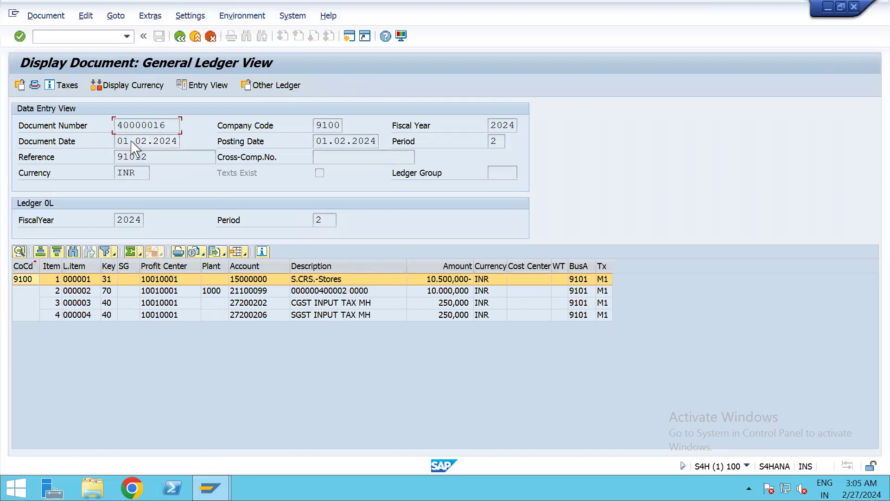
pyautogui.click(195, 90)
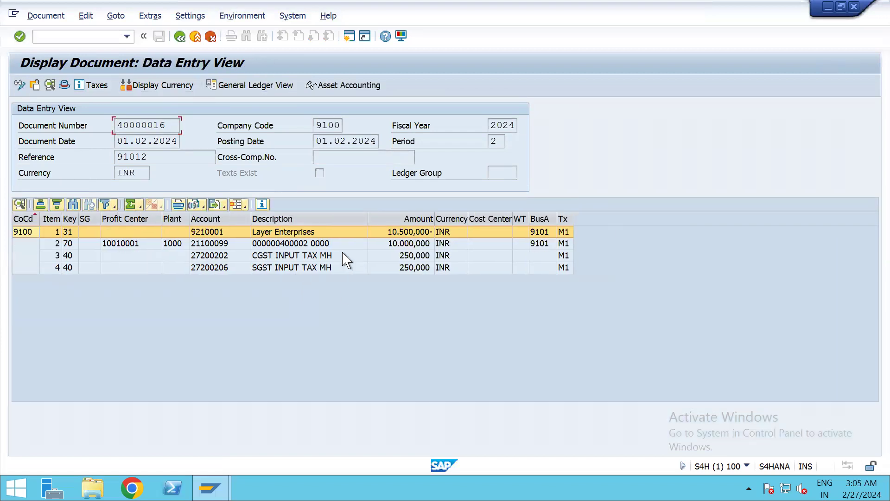
# Look up the asset item's G/L account 21100099 in the company code 9100 account list and display its master data.
pyautogui.click(291, 245)
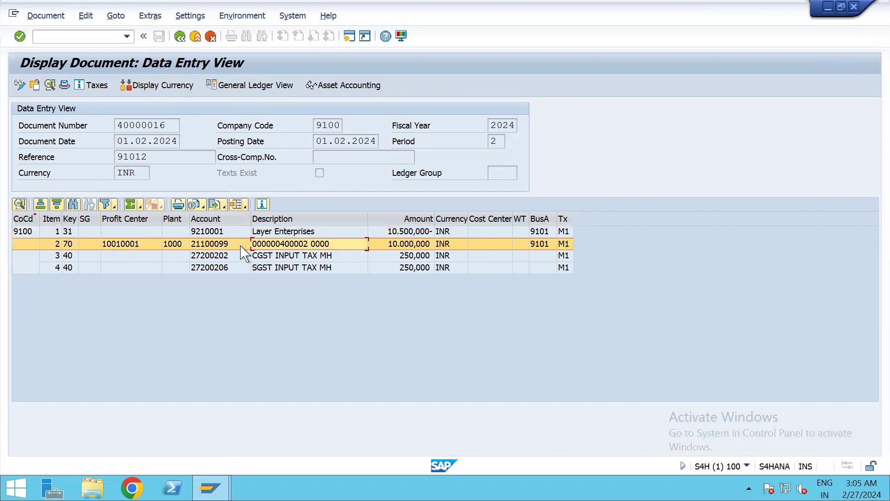
pyautogui.click(234, 244)
pyautogui.click(234, 246)
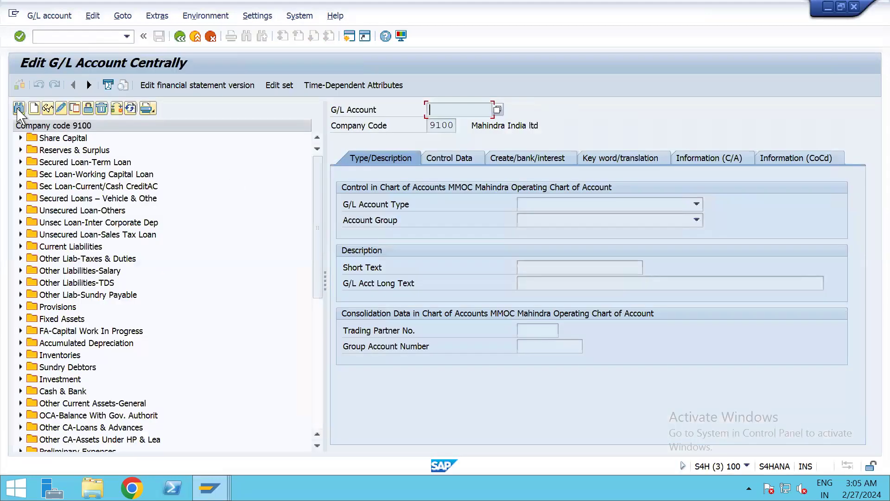
pyautogui.click(18, 108)
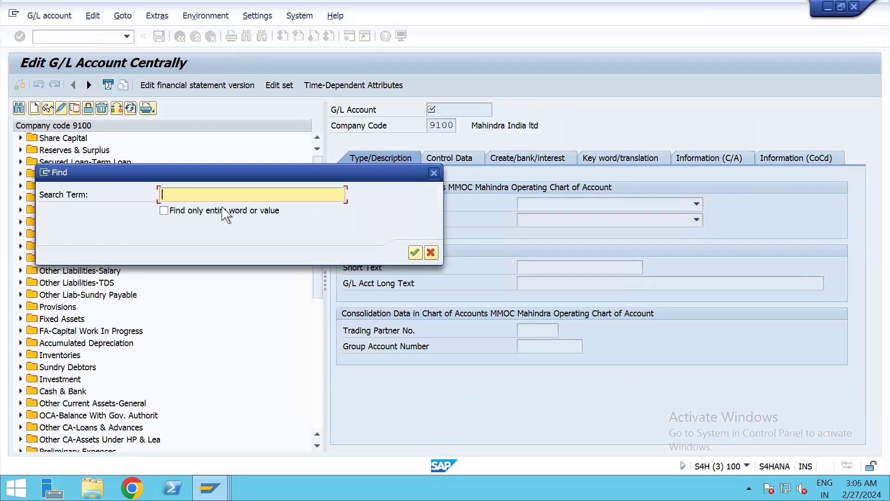
pyautogui.hotkey('alt', 'Tab')
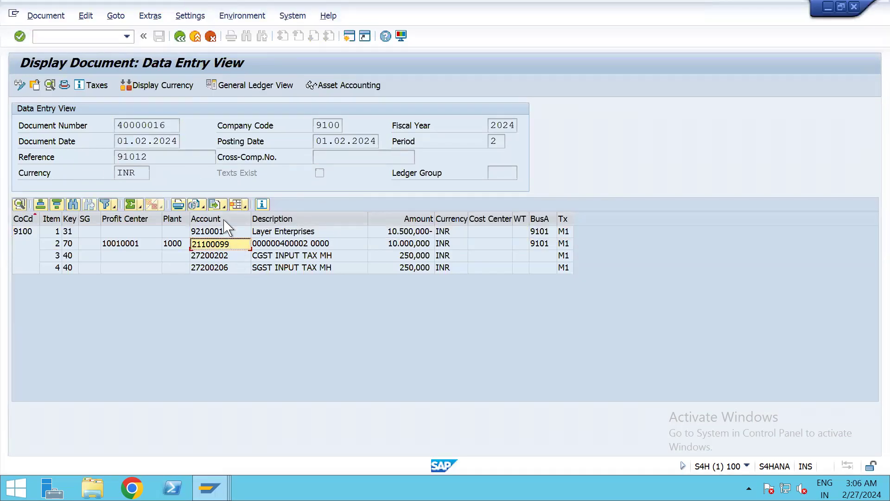
pyautogui.hotkey('alt', 'Tab')
pyautogui.write('21100099')
pyautogui.press('Return')
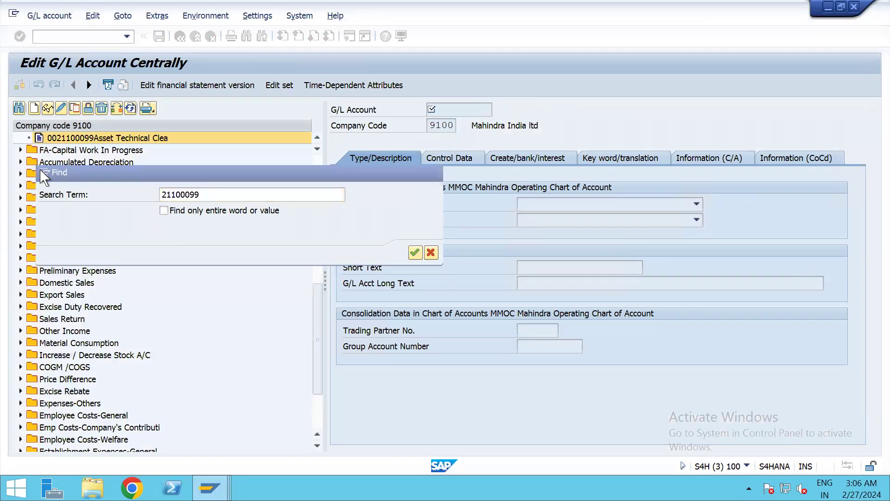
pyautogui.click(66, 140)
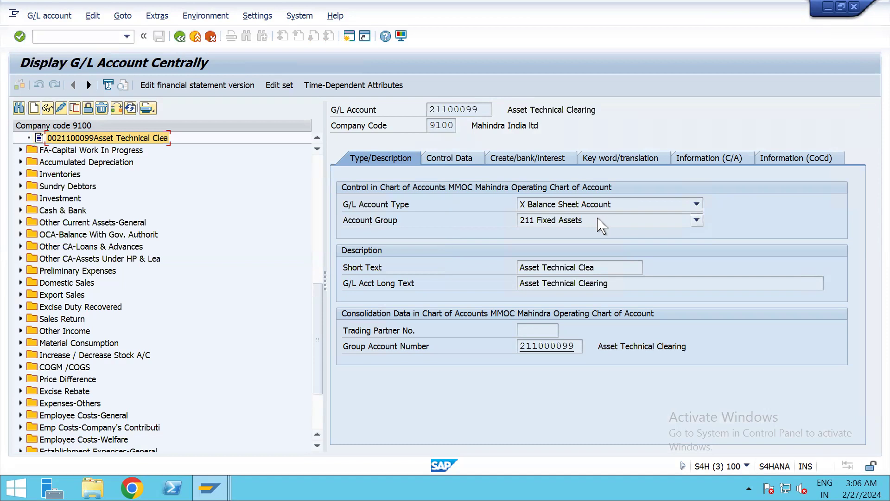
# Display the posted invoice's asset accounting view and examine the posting keys and G/L accounts of the ledger 0L document.
pyautogui.hotkey('alt', 'Tab')
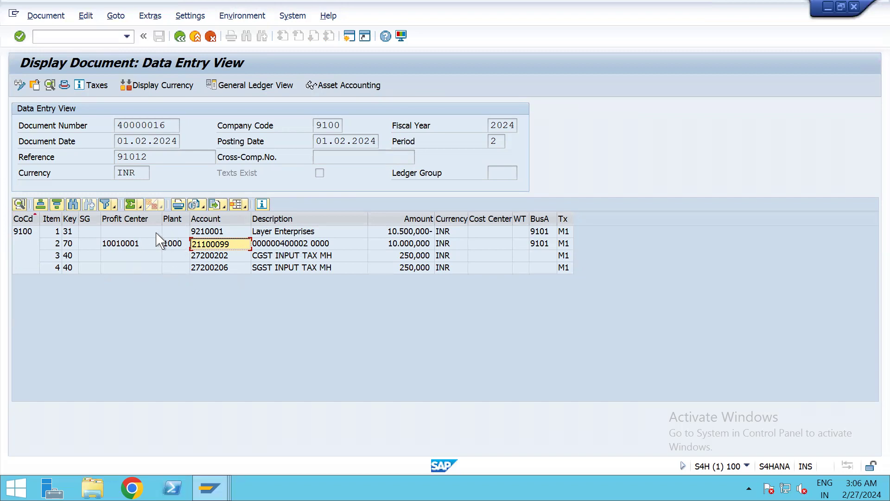
pyautogui.click(337, 86)
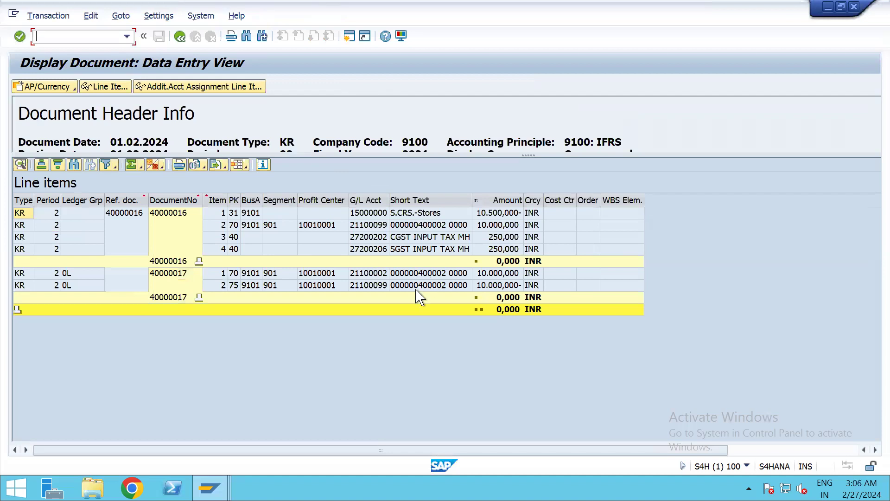
pyautogui.click(234, 274)
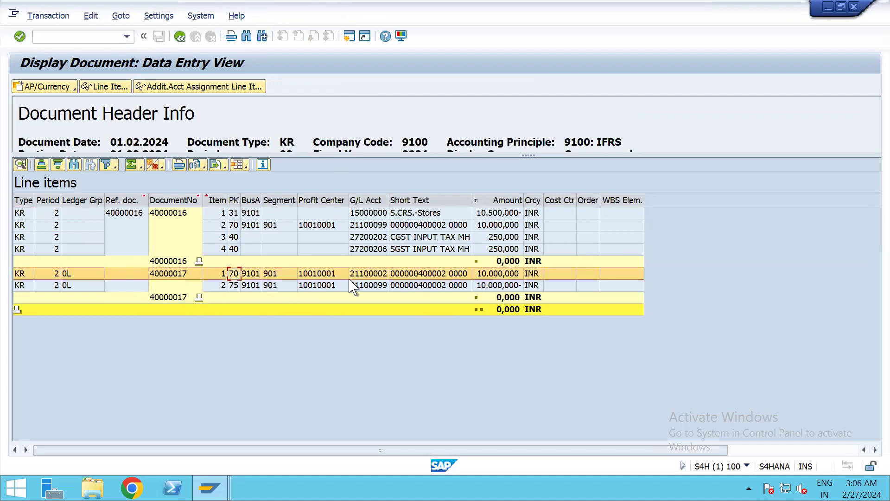
pyautogui.click(384, 288)
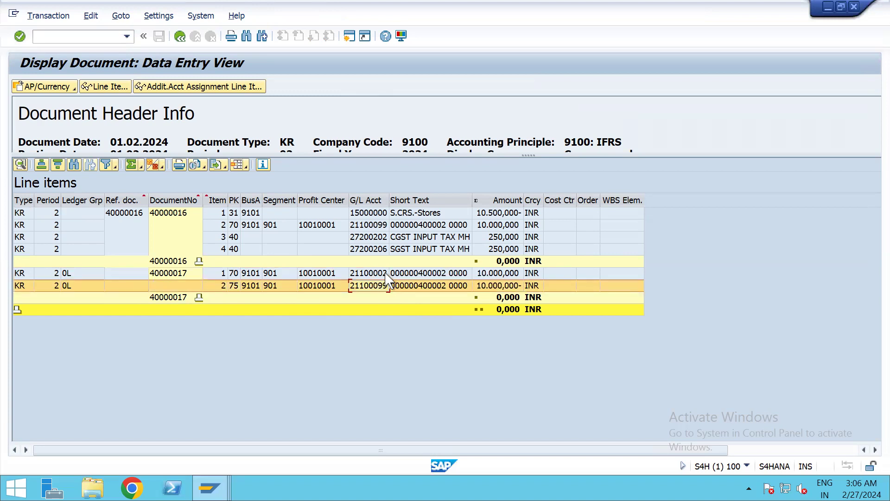
pyautogui.press('Up')
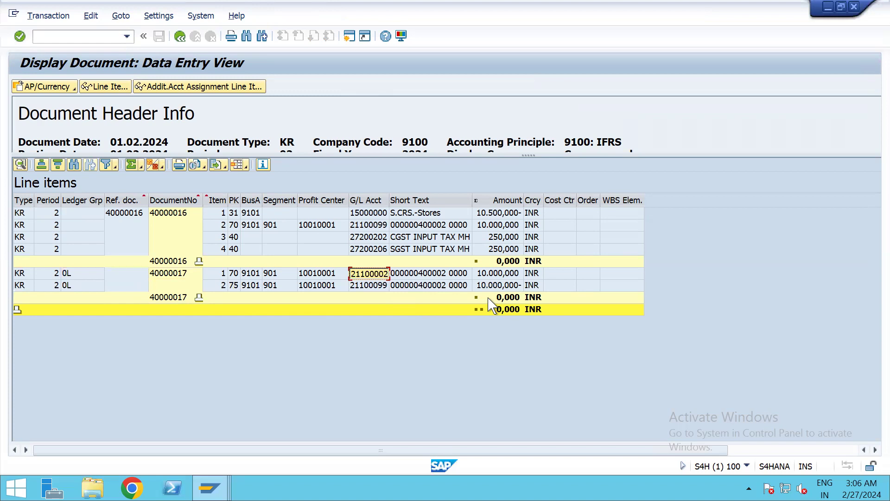
# Find G/L account 21100002 in the company code 9100 account list.
pyautogui.hotkey('alt', 'Tab')
pyautogui.click(19, 108)
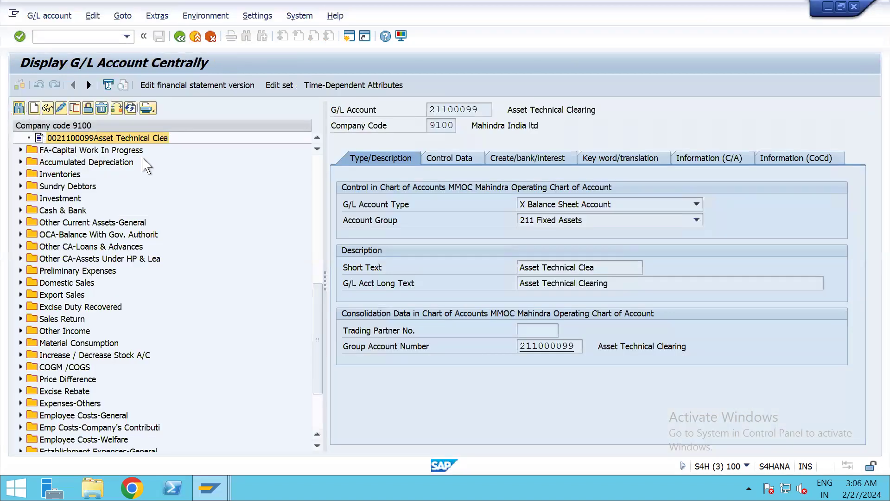
pyautogui.write('21100002')
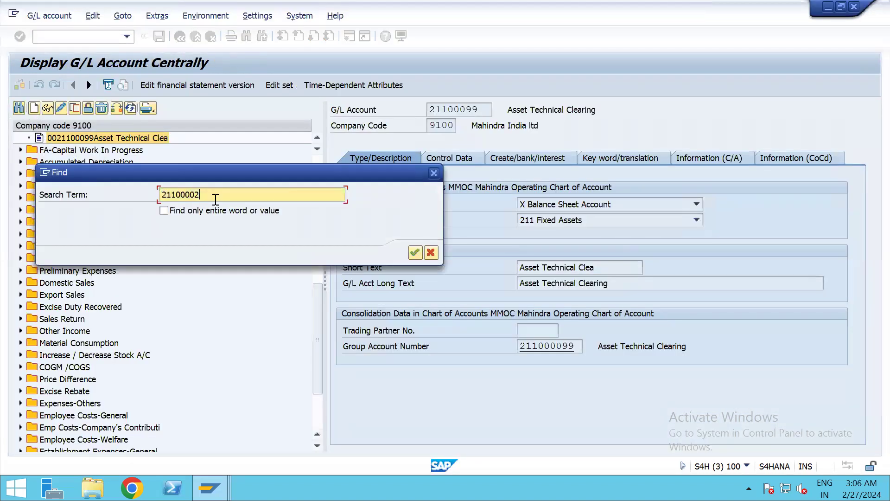
pyautogui.press('Return')
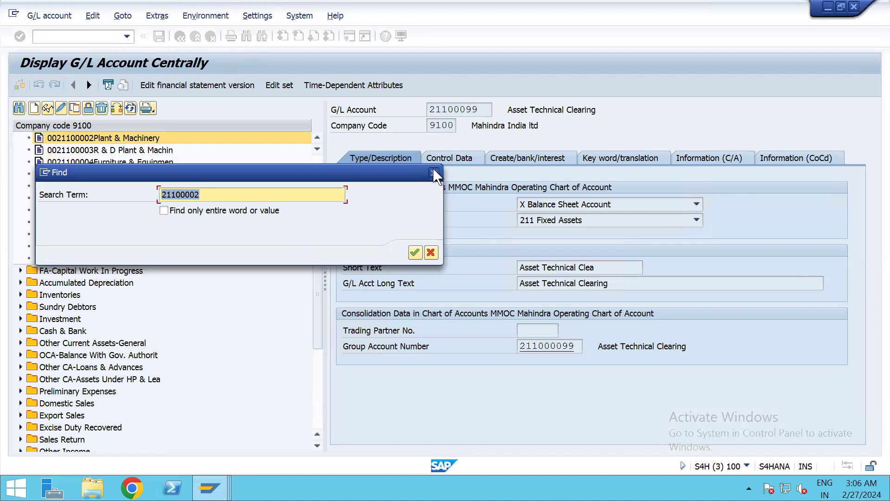
pyautogui.click(83, 138)
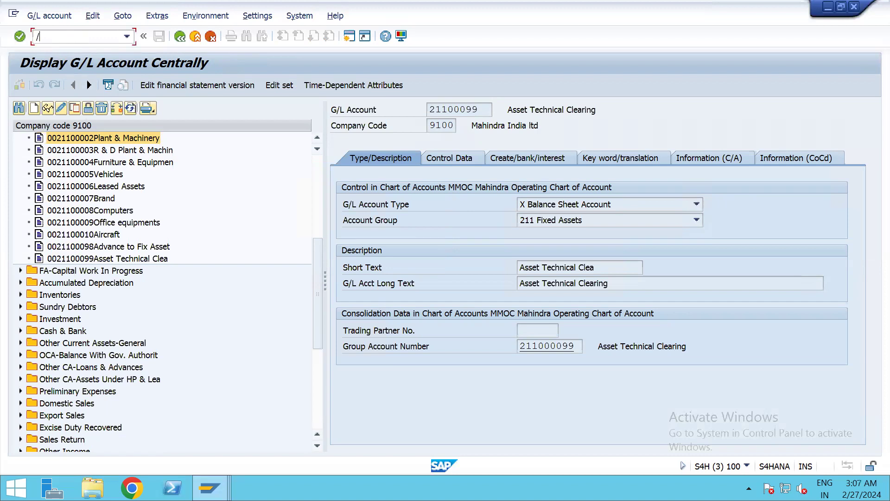
# Open the asset account assignment configuration in a new session and show the account determinations for chart of accounts MMOC.
pyautogui.press('Return')
pyautogui.click(126, 390)
pyautogui.press('Return')
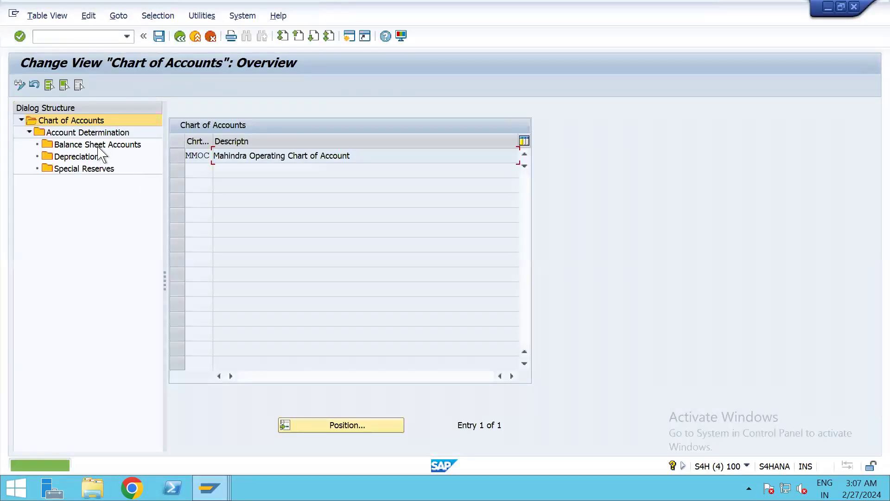
pyautogui.click(177, 156)
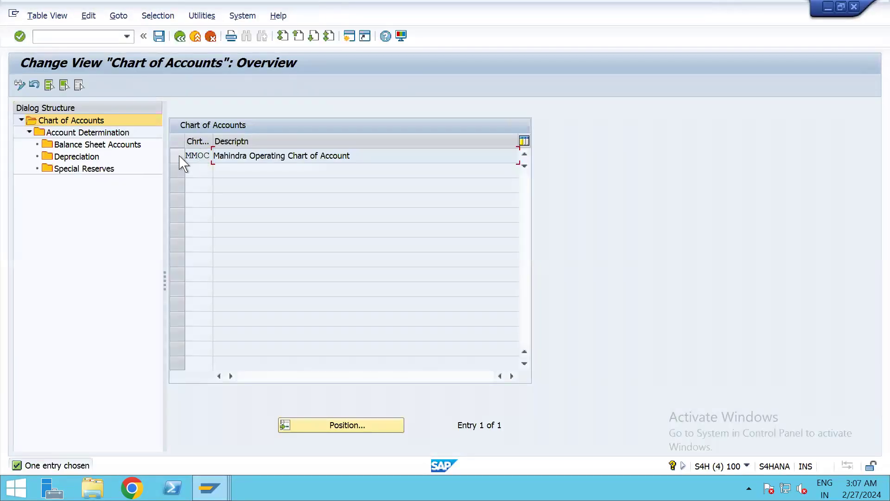
pyautogui.click(85, 135)
# Locate and select account determination M4000 (Plant & Machinery) in the list.
pyautogui.scroll(-8, 338, 311)
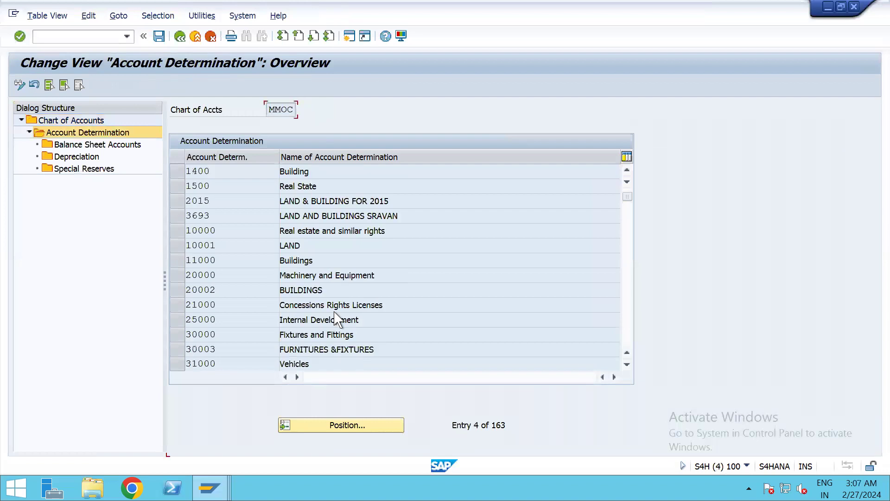
pyautogui.scroll(-6, 337, 320)
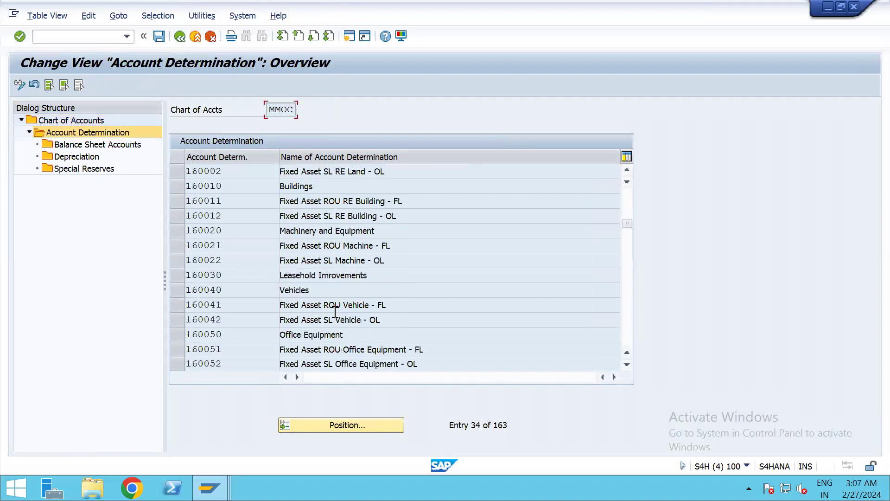
pyautogui.moveTo(628, 232); pyautogui.dragTo(628, 260)
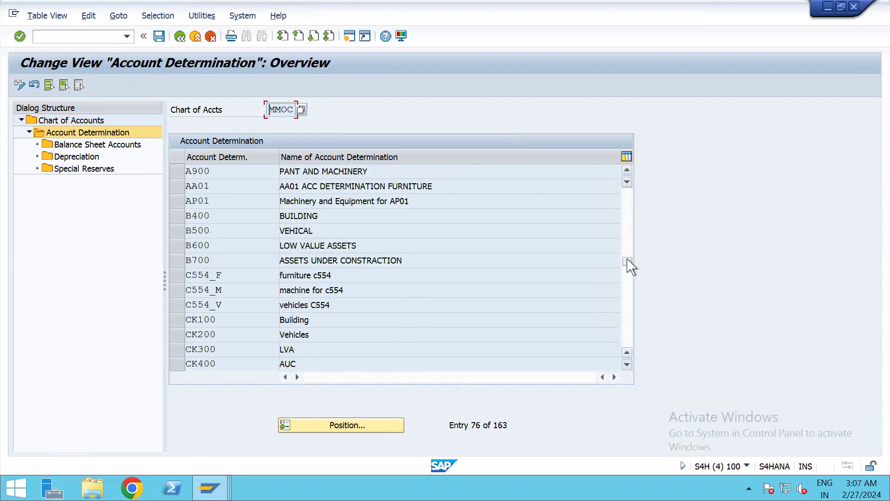
pyautogui.scroll(-6, 258, 264)
pyautogui.scroll(-4, 234, 306)
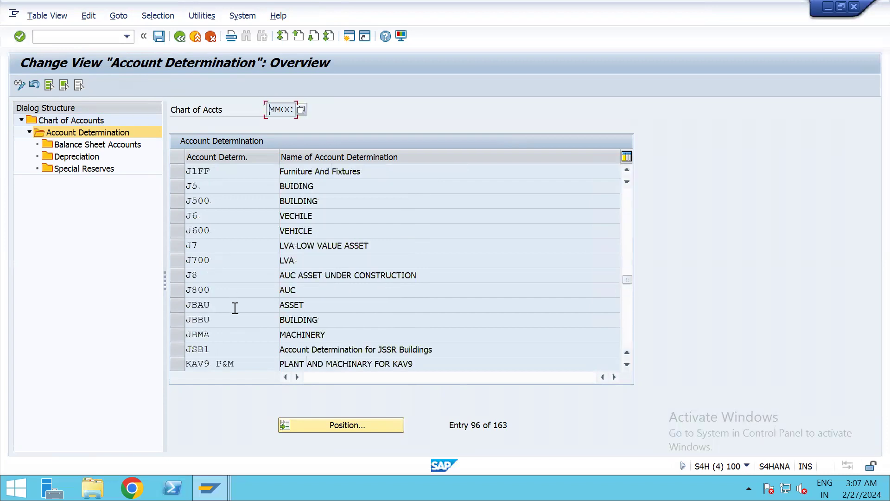
pyautogui.scroll(-3, 236, 316)
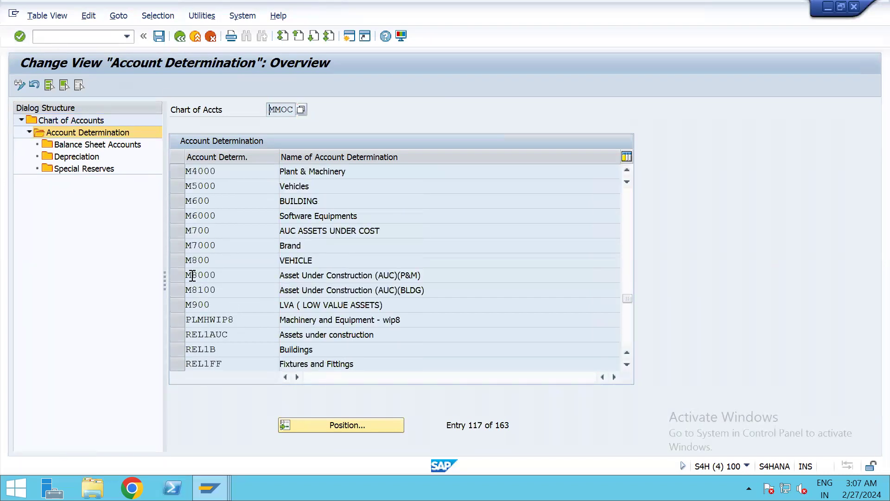
pyautogui.scroll(1, 193, 276)
pyautogui.click(177, 216)
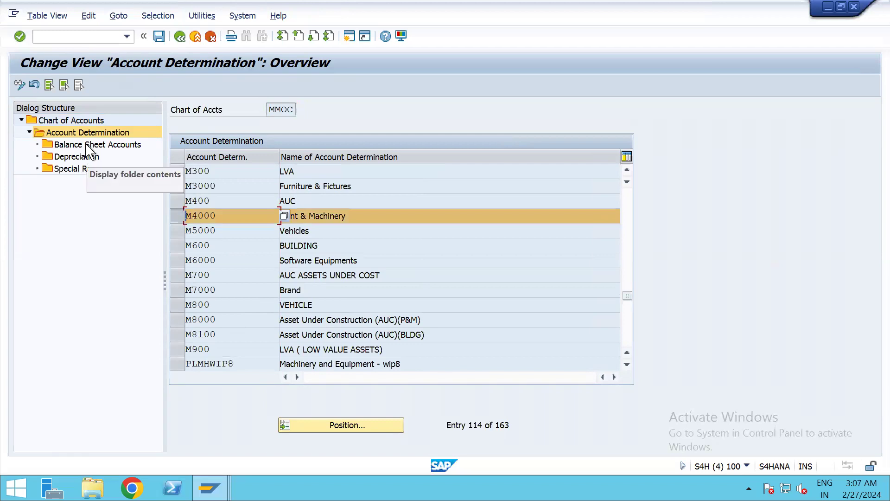
# Open the balance sheet account details for depreciation area 1 and examine the APC account assignment.
pyautogui.doubleClick(88, 147)
pyautogui.click(178, 234)
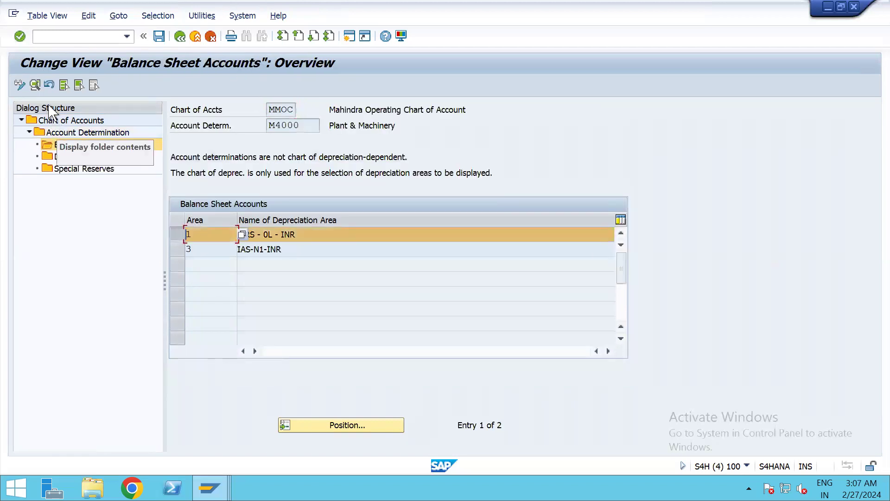
pyautogui.click(35, 85)
pyautogui.click(488, 194)
pyautogui.click(587, 190)
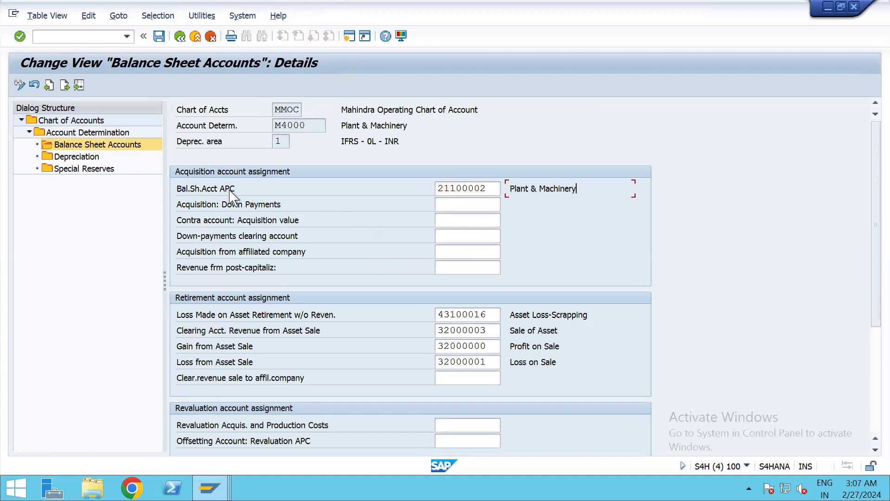
pyautogui.click(496, 191)
pyautogui.click(540, 190)
# Return to the invoice's asset accounting view and compare the plant and machinery and clearing account line items.
pyautogui.hotkey('alt', 'Tab')
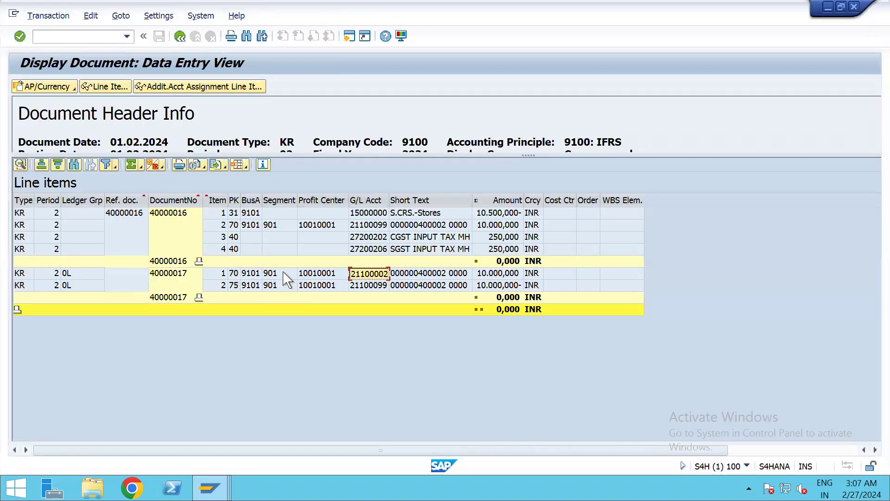
pyautogui.click(446, 274)
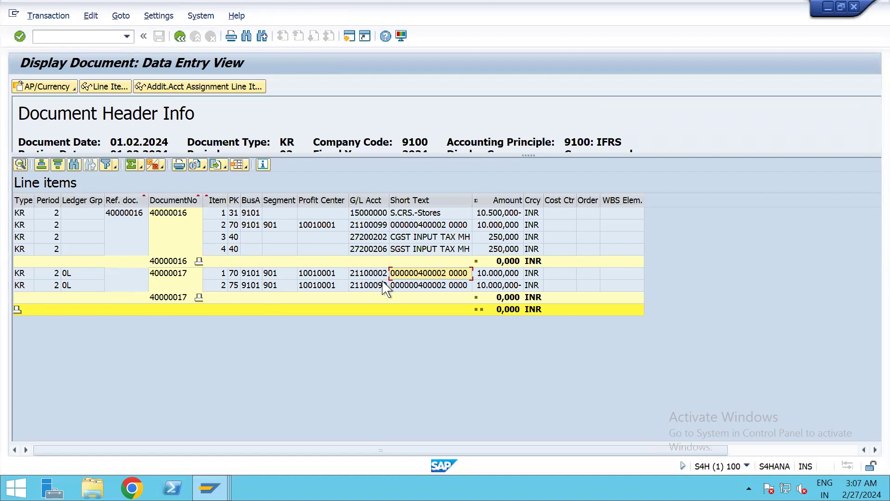
pyautogui.click(242, 284)
pyautogui.click(243, 224)
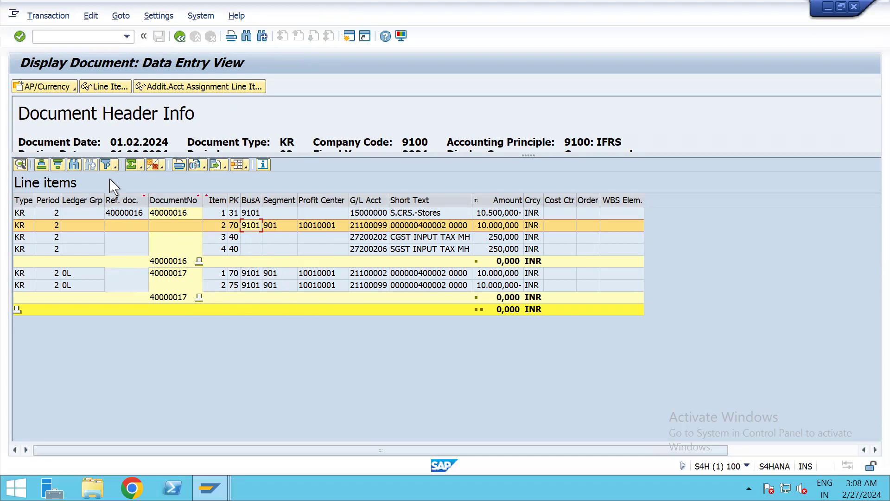
# Return to the invoice's data entry view and start a new vendor invoice with transaction /nfb60.
pyautogui.click(181, 36)
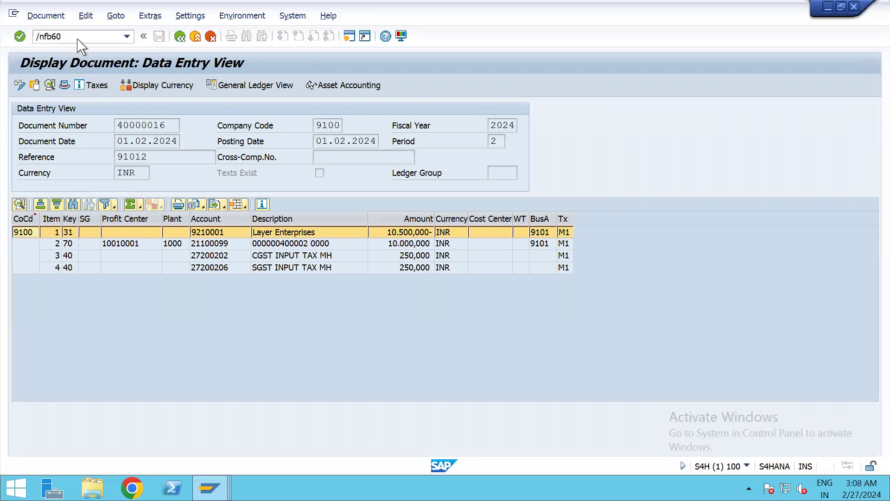
pyautogui.press('Return')
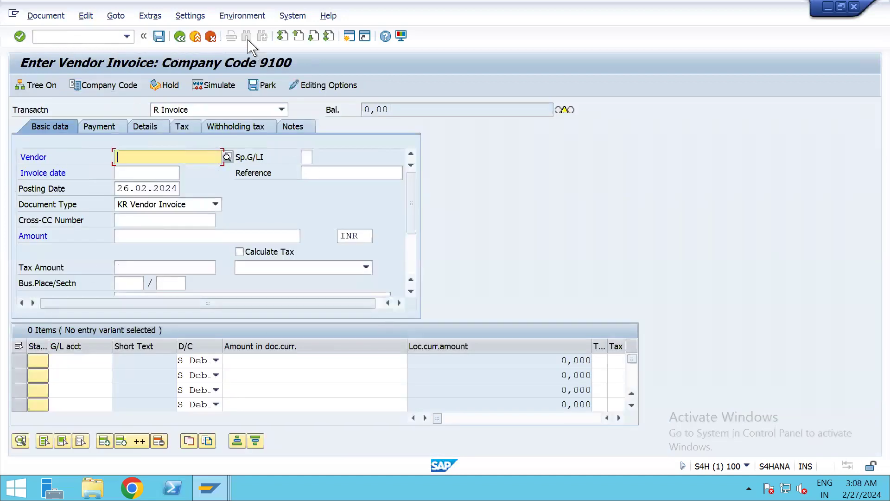
# Display the master data of asset 400002 with transaction /nas03.
pyautogui.click(227, 16)
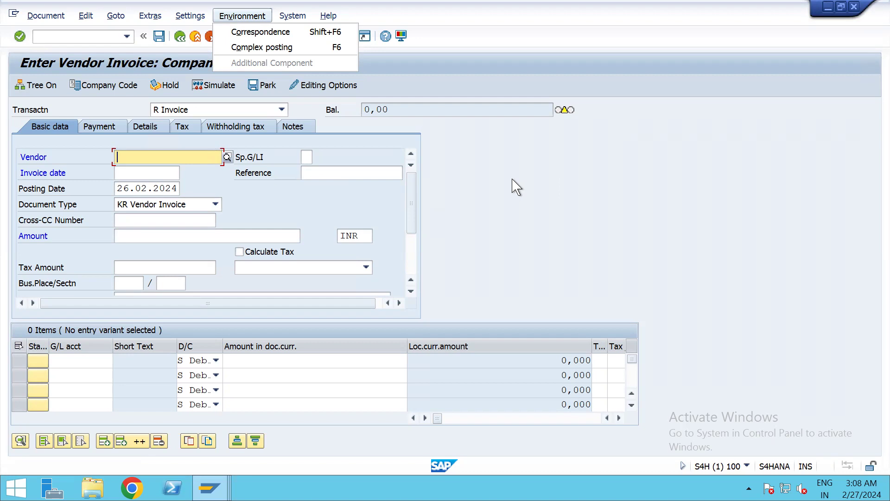
pyautogui.click(167, 157)
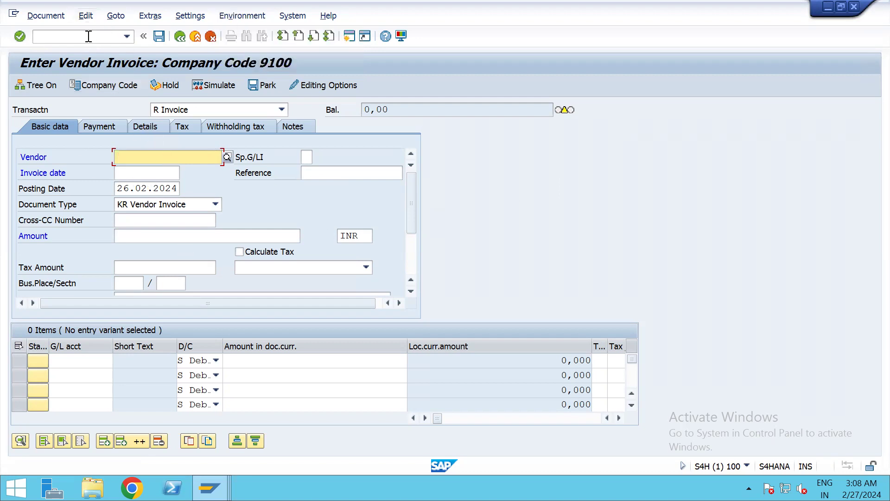
pyautogui.click(88, 37)
pyautogui.write('/nas03')
pyautogui.press('Return')
pyautogui.press('Return')
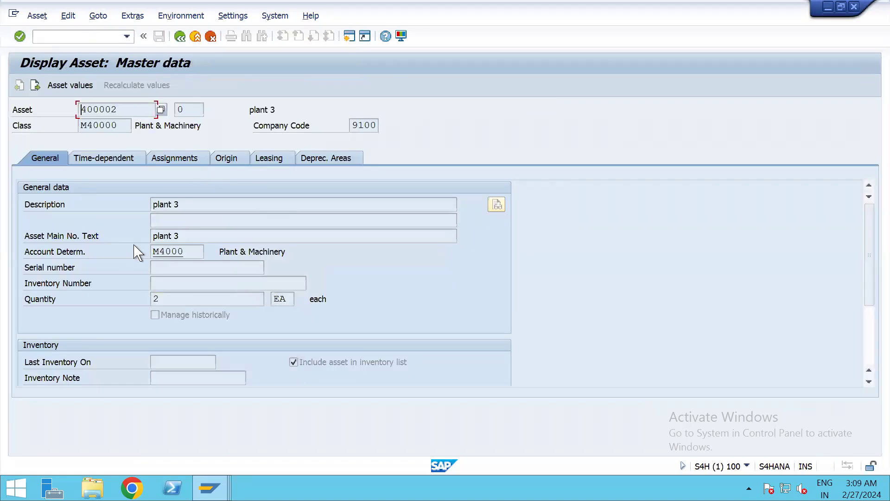
# Examine the capitalization and first acquisition dates in the asset's general posting information.
pyautogui.moveTo(870, 268); pyautogui.dragTo(871, 342)
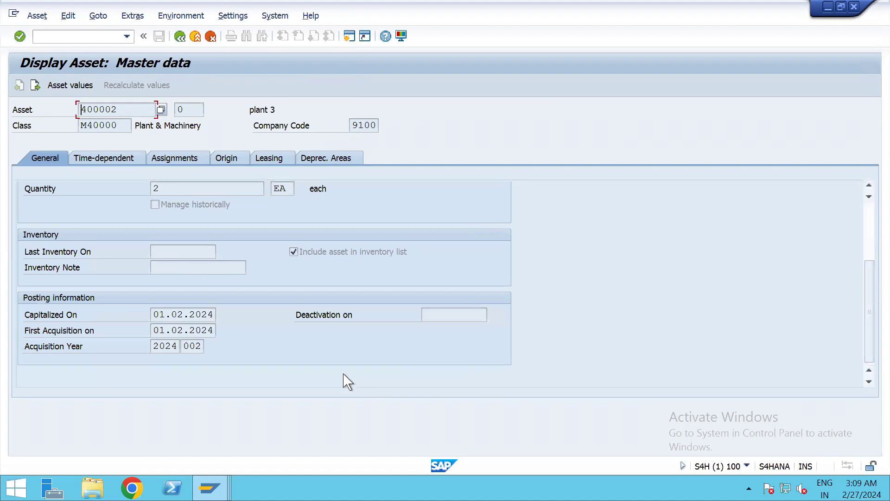
pyautogui.click(199, 316)
pyautogui.click(203, 332)
pyautogui.scroll(3, 297, 352)
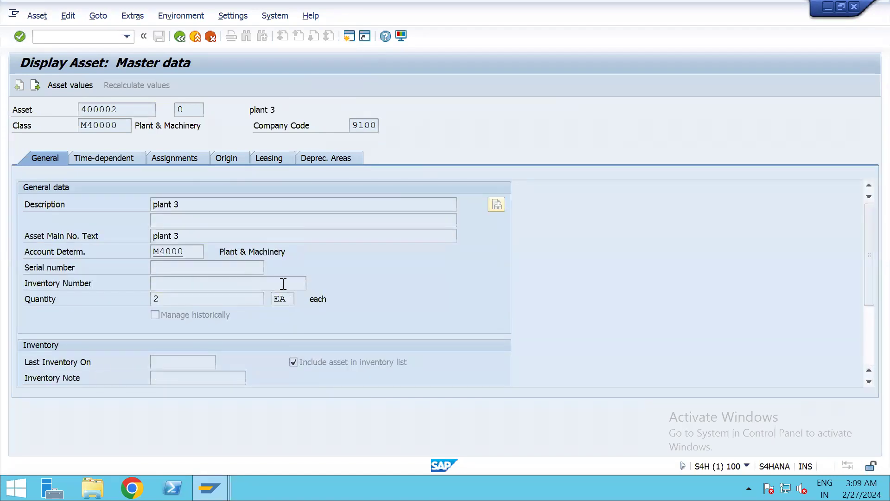
# Review the asset's time-dependent data, assignments, origin vendor and leasing details.
pyautogui.click(93, 157)
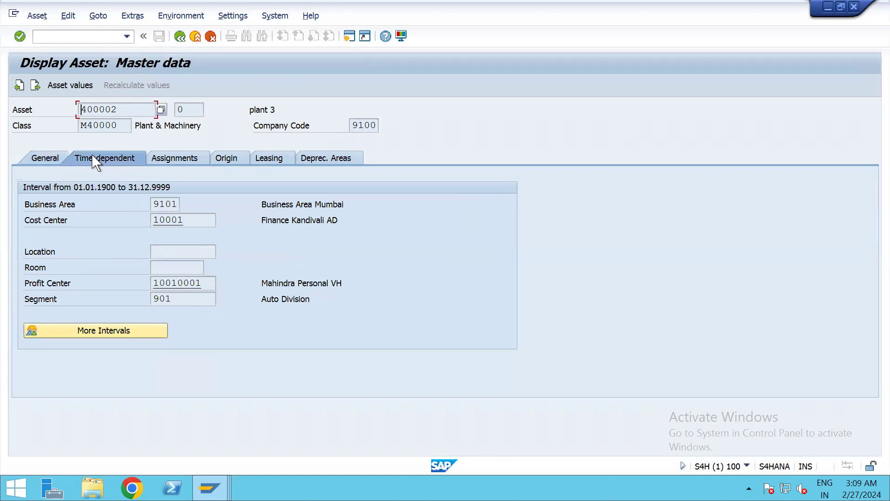
pyautogui.click(196, 158)
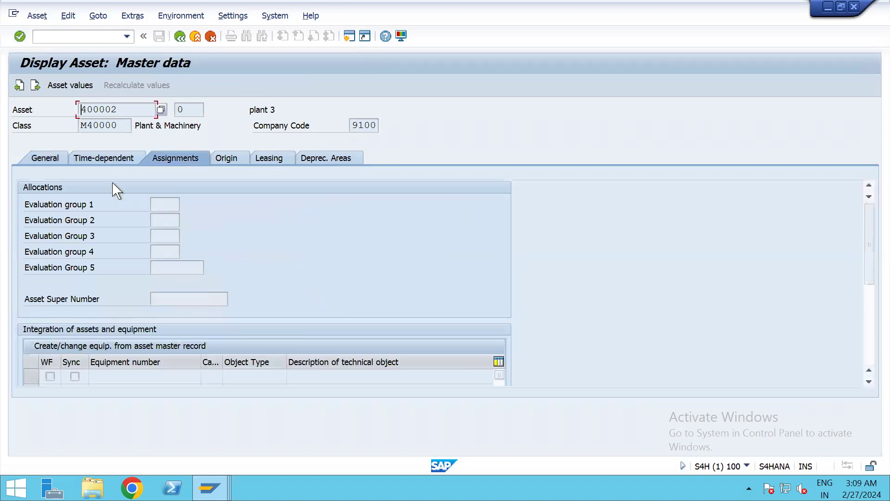
pyautogui.click(242, 159)
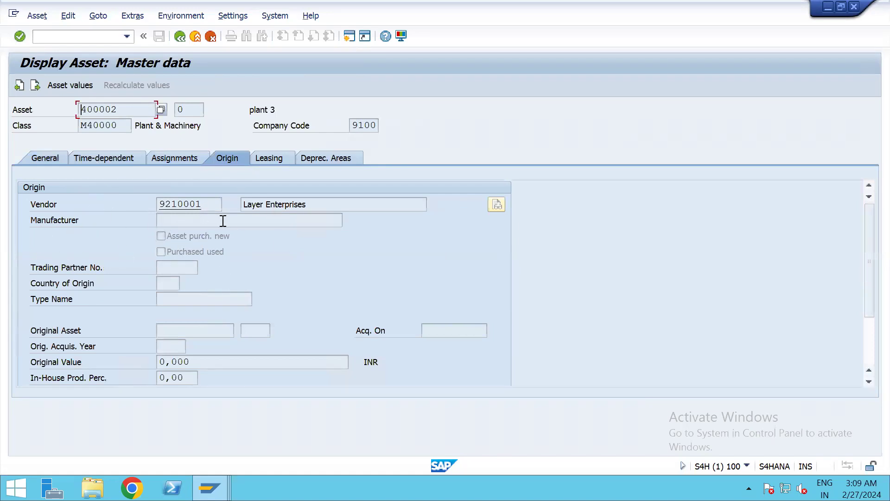
pyautogui.click(217, 206)
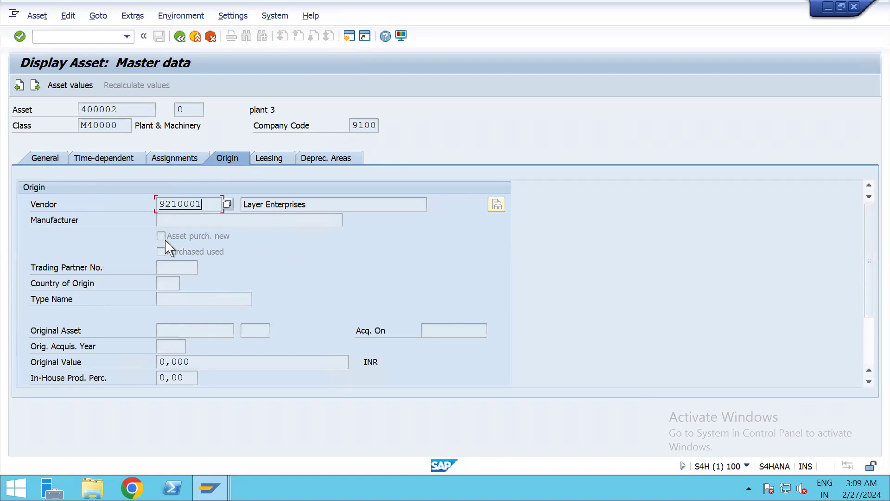
pyautogui.click(278, 158)
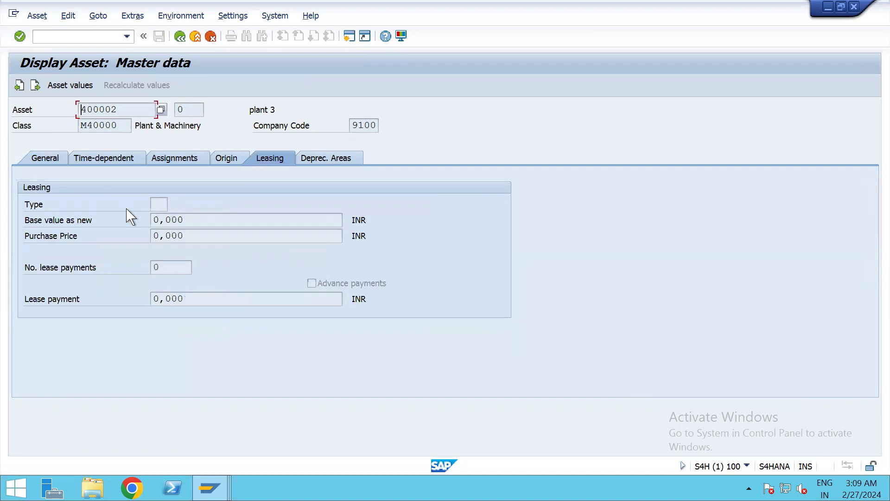
# Examine the asset's depreciation areas, including their depreciation keys, useful lives and start dates.
pyautogui.click(327, 160)
pyautogui.click(329, 220)
pyautogui.click(353, 282)
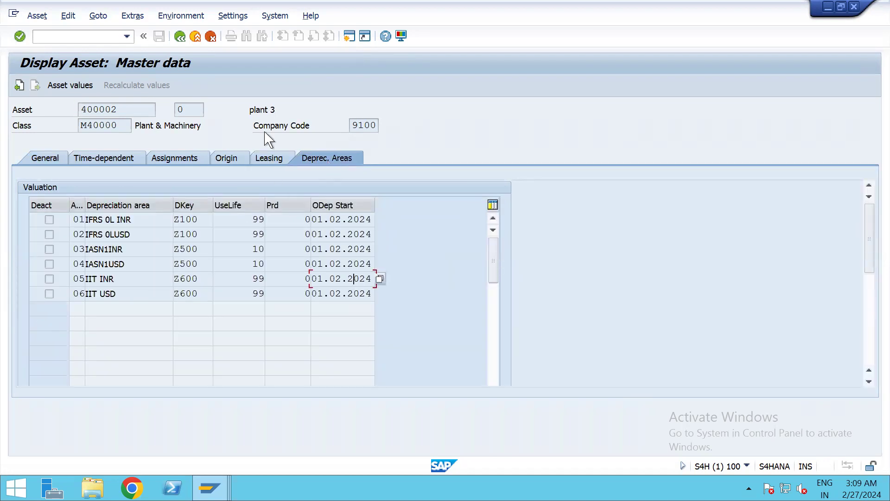
# Open the asset values and examine the planned acquisition value, ordinary depreciation and net book value.
pyautogui.click(88, 90)
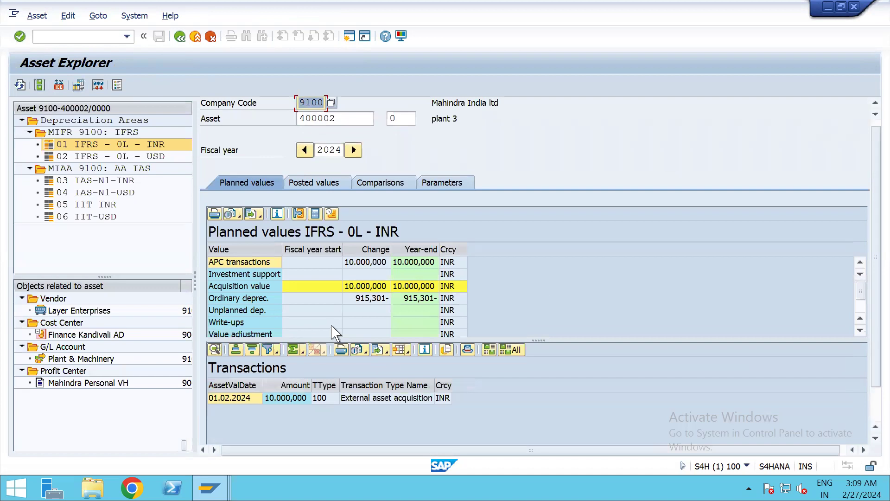
pyautogui.click(366, 288)
pyautogui.click(371, 300)
pyautogui.scroll(-1, 861, 301)
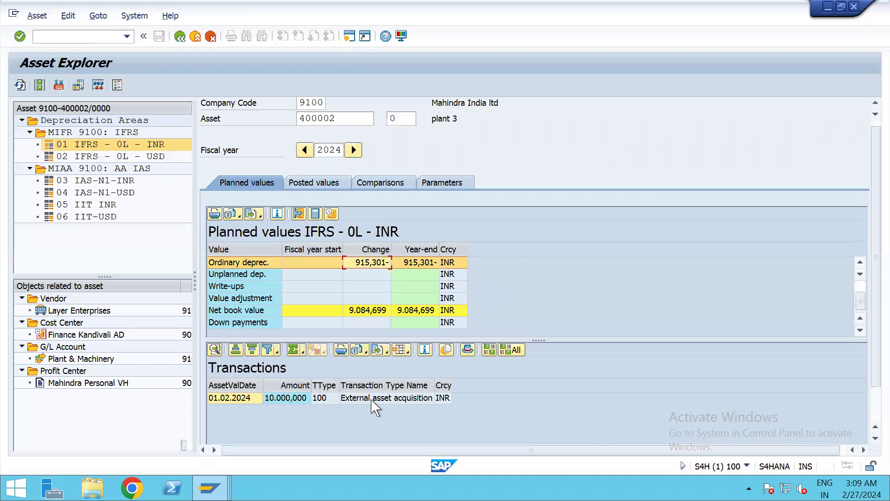
# Open the accounting document of the external asset acquisition dated 01.02.2024 and display its asset accounting view.
pyautogui.click(225, 402)
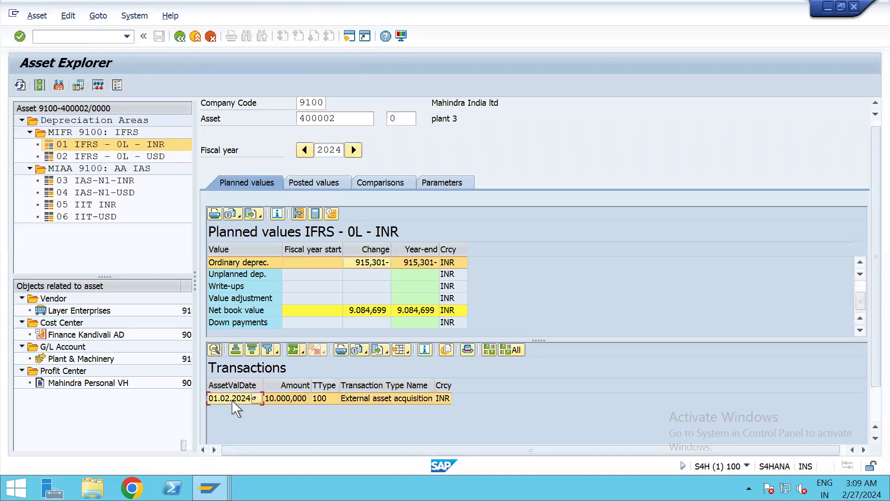
pyautogui.doubleClick(233, 403)
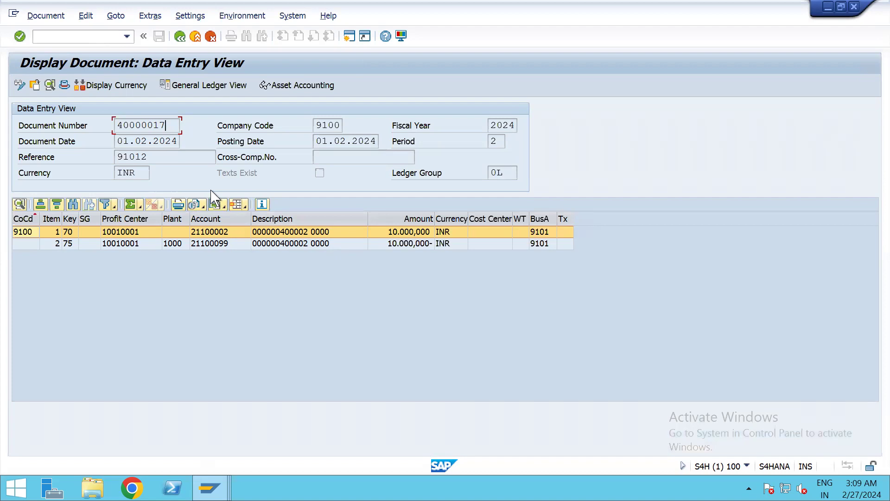
pyautogui.click(287, 85)
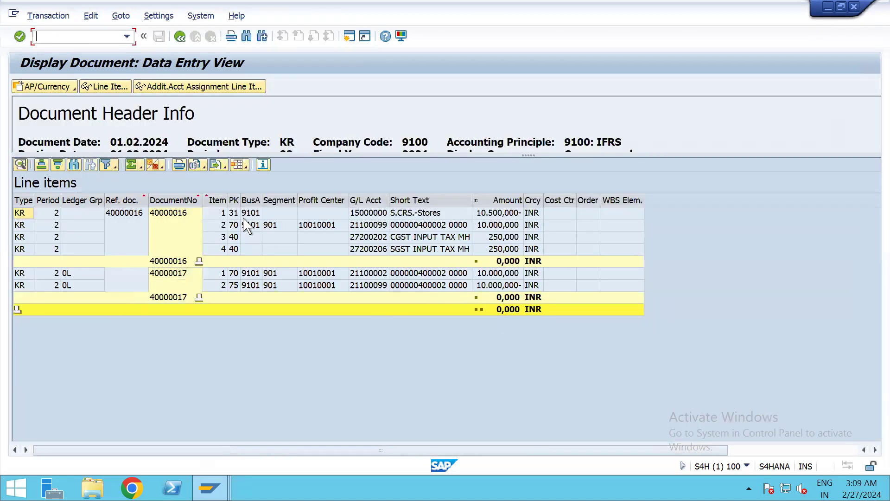
# Compare the line items of documents 40000016 and 40000017, and return to the asset values.
pyautogui.click(173, 274)
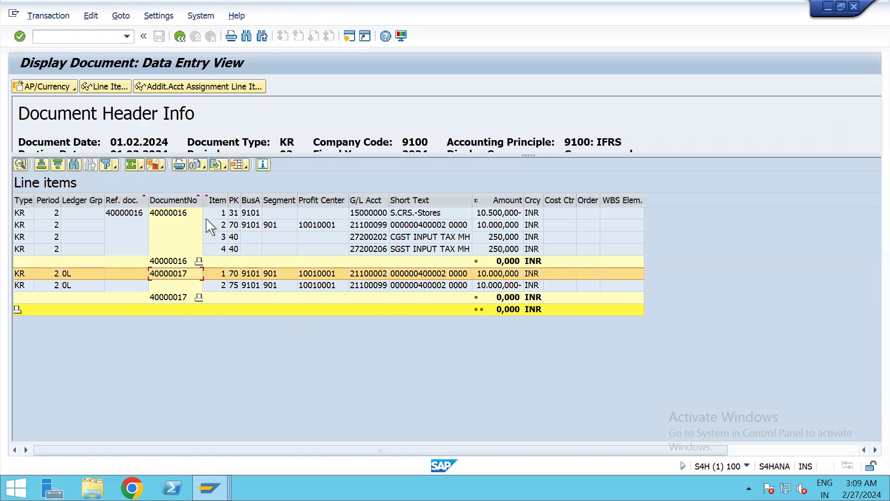
pyautogui.click(195, 215)
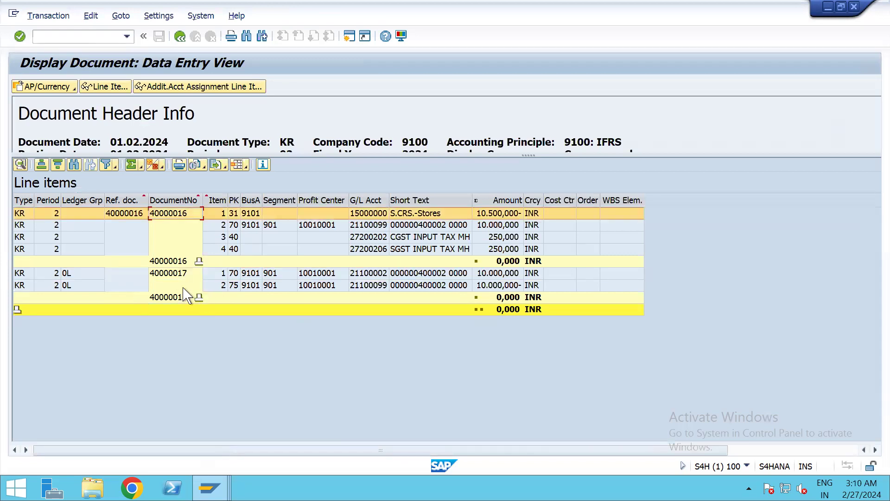
pyautogui.click(182, 274)
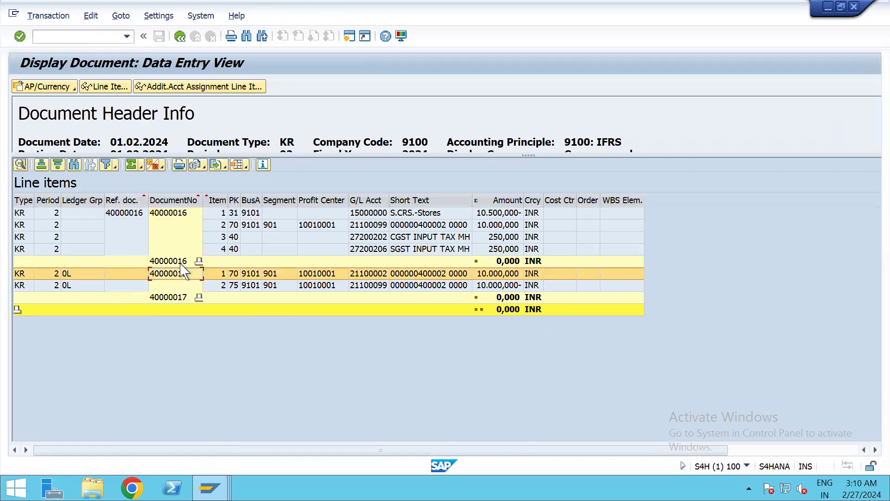
pyautogui.click(180, 37)
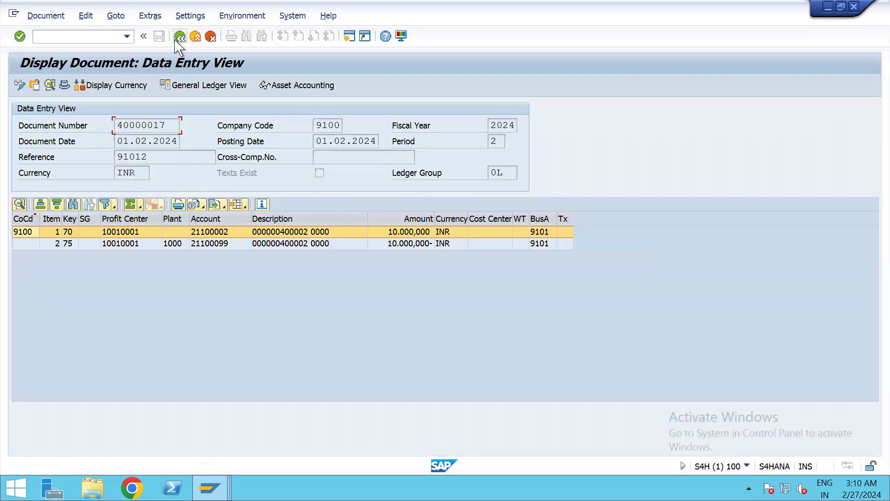
pyautogui.click(179, 37)
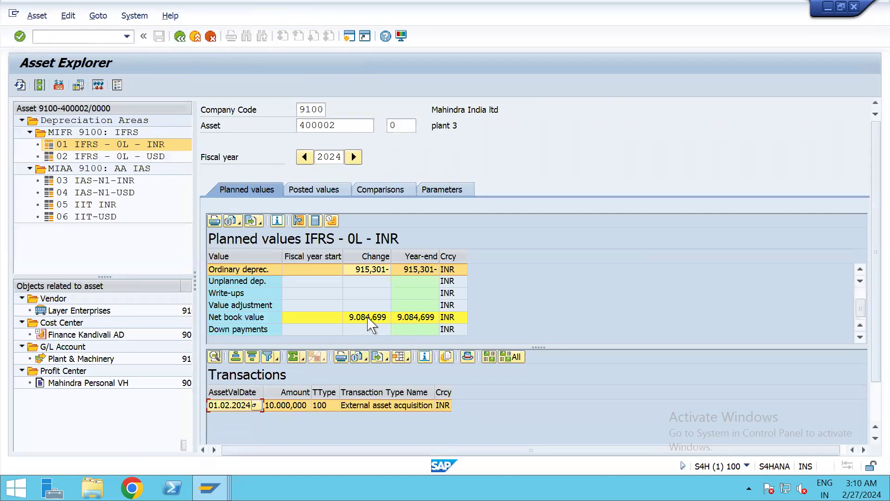
# Review the asset's posted depreciation values and yearly comparison, and return to its planned values.
pyautogui.scroll(1, 862, 278)
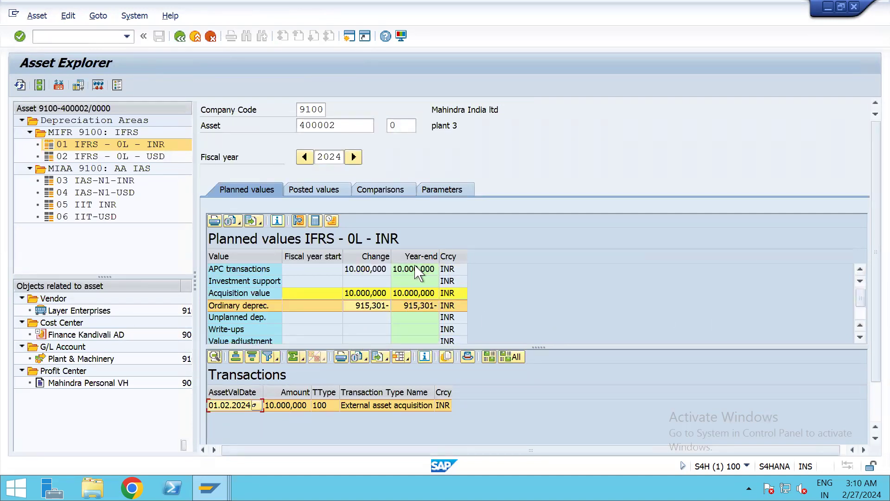
pyautogui.click(314, 189)
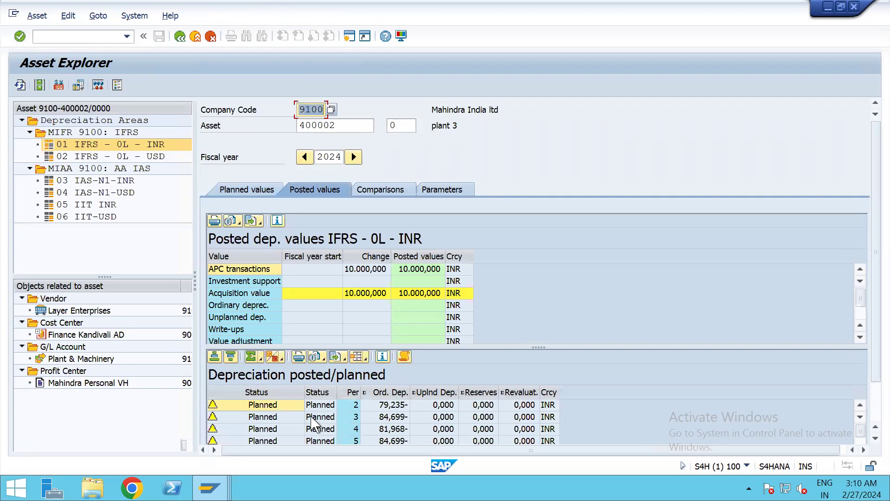
pyautogui.click(366, 190)
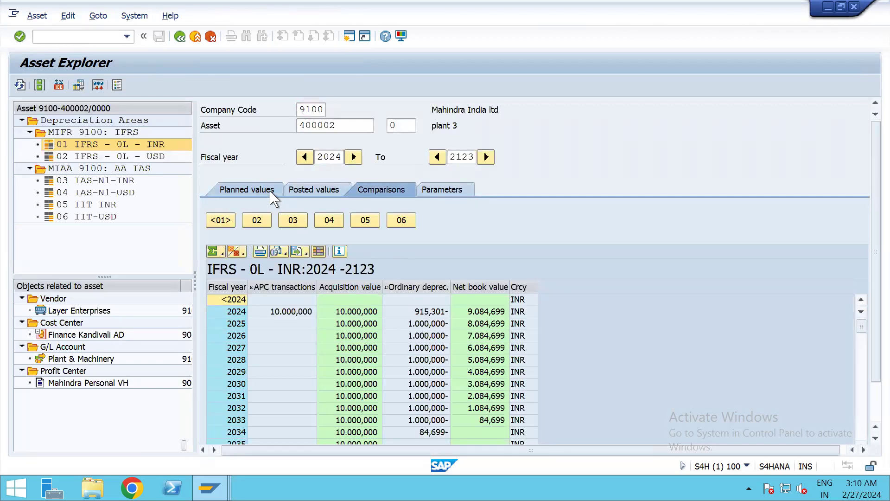
pyautogui.click(248, 190)
# Start a new customer invoice in company code 9100, choosing the customer and invoice date 26.02.2024.
pyautogui.click(83, 36)
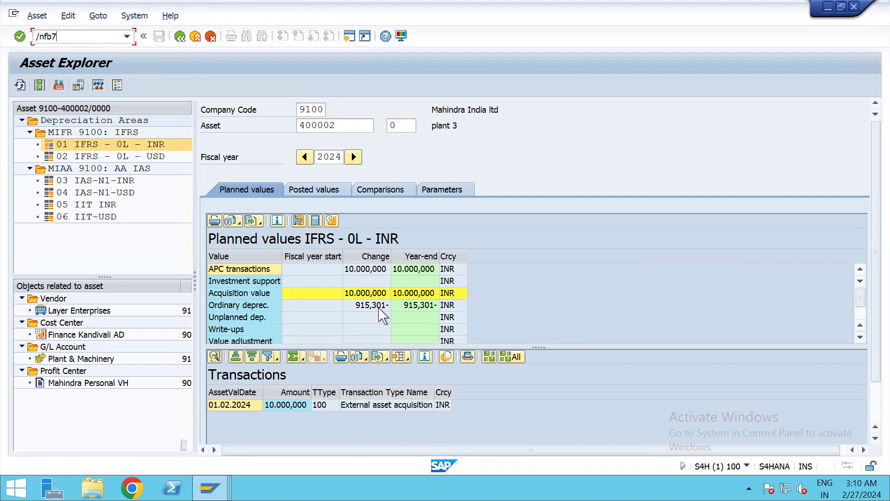
pyautogui.press('Return')
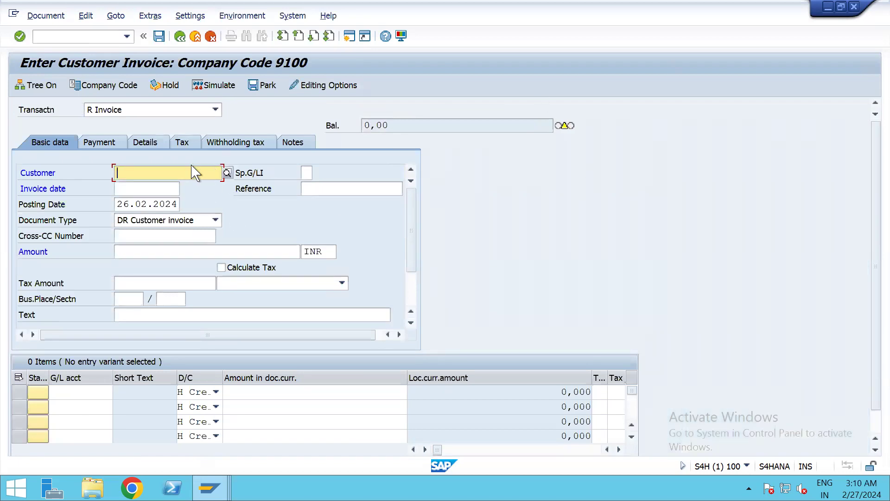
pyautogui.click(152, 180)
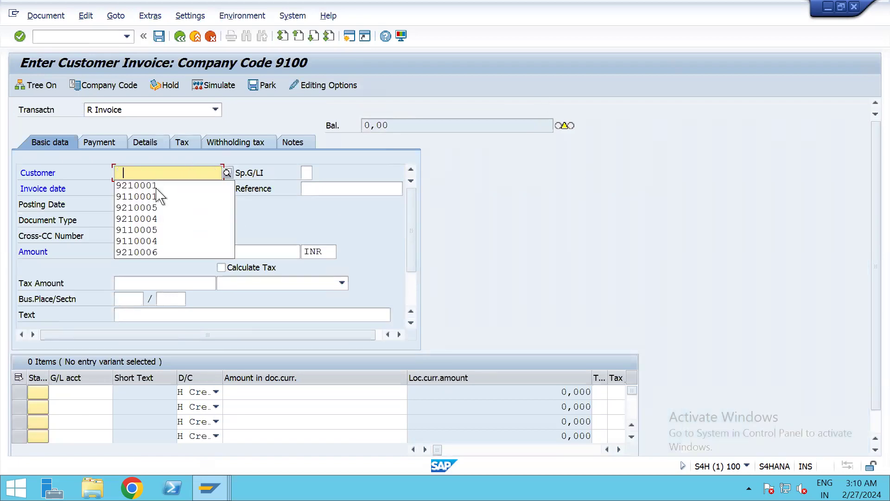
pyautogui.click(160, 198)
pyautogui.press('Tab')
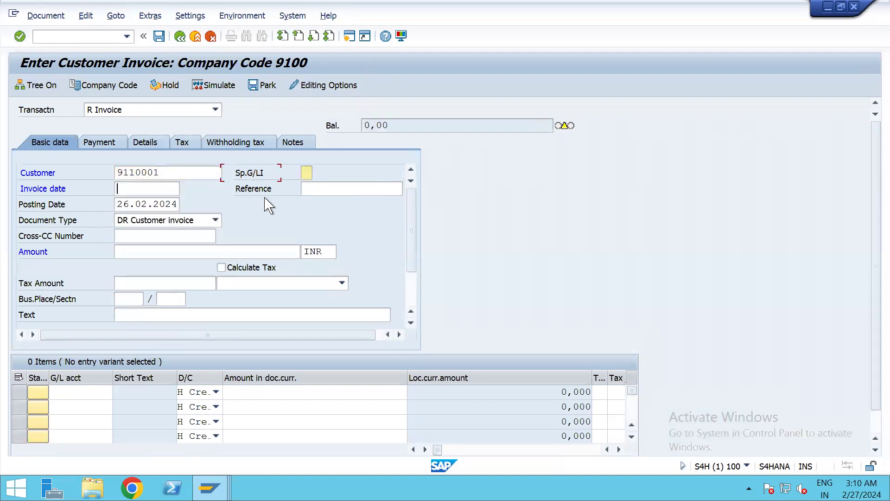
pyautogui.click(148, 189)
pyautogui.click(150, 212)
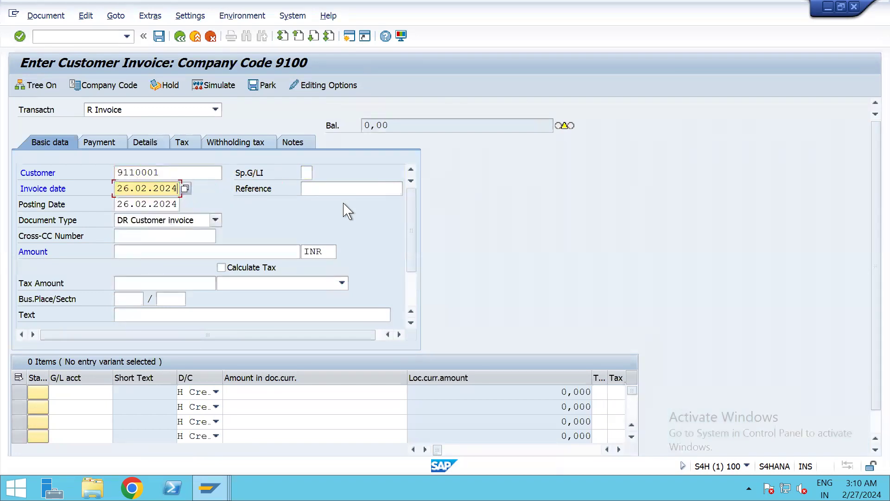
pyautogui.click(350, 190)
pyautogui.click(349, 202)
pyautogui.press('BackSpace')
pyautogui.write('3')
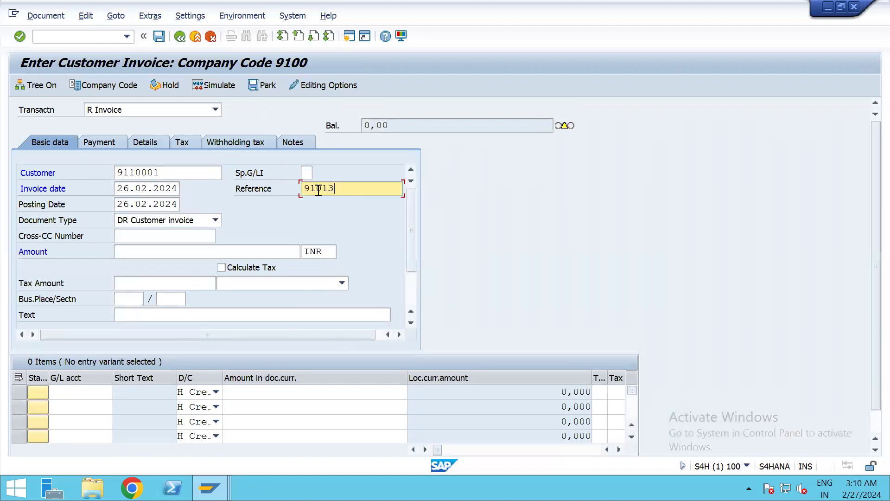
pyautogui.press('BackSpace')
pyautogui.press('BackSpace')
pyautogui.press('BackSpace')
pyautogui.press('BackSpace')
pyautogui.press('BackSpace')
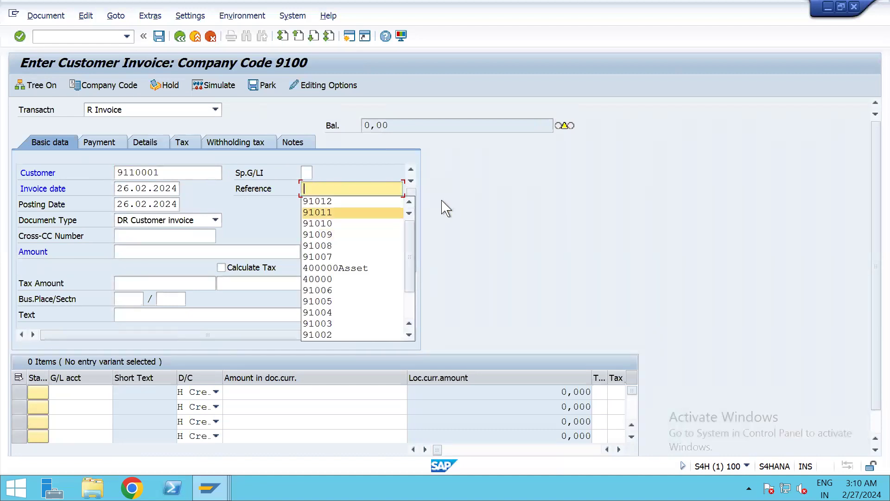
pyautogui.press('Escape')
# Set the customer invoice's business place to mh01, its section to MH10 and its text to asset sale.
pyautogui.click(134, 298)
pyautogui.click(140, 312)
pyautogui.click(171, 299)
pyautogui.click(172, 309)
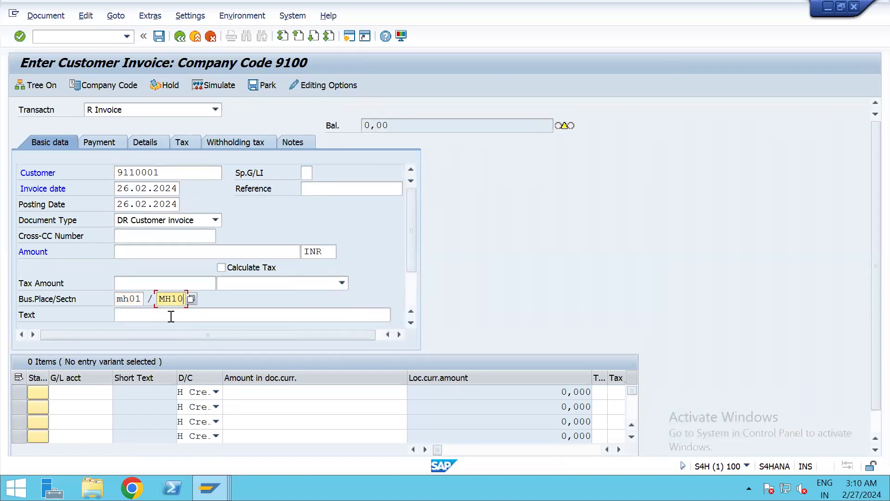
pyautogui.click(154, 316)
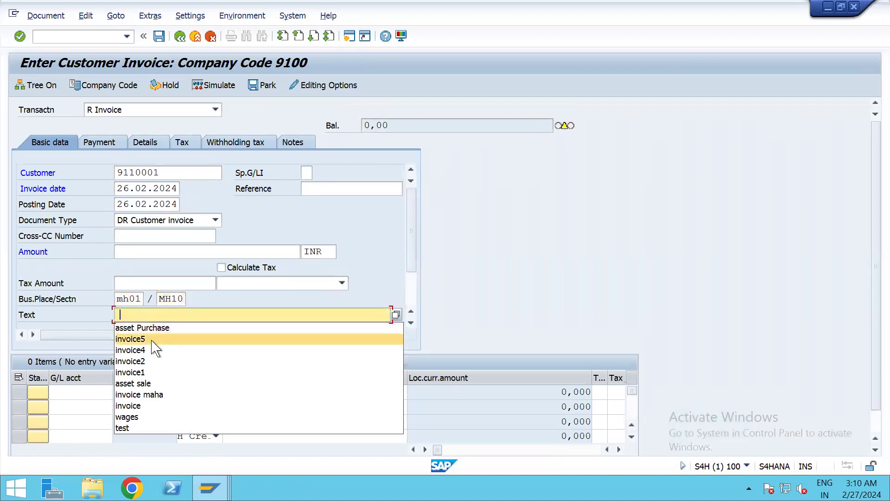
pyautogui.click(147, 383)
# Set the first line item's G/L account to 32000003.
pyautogui.scroll(-2, 411, 278)
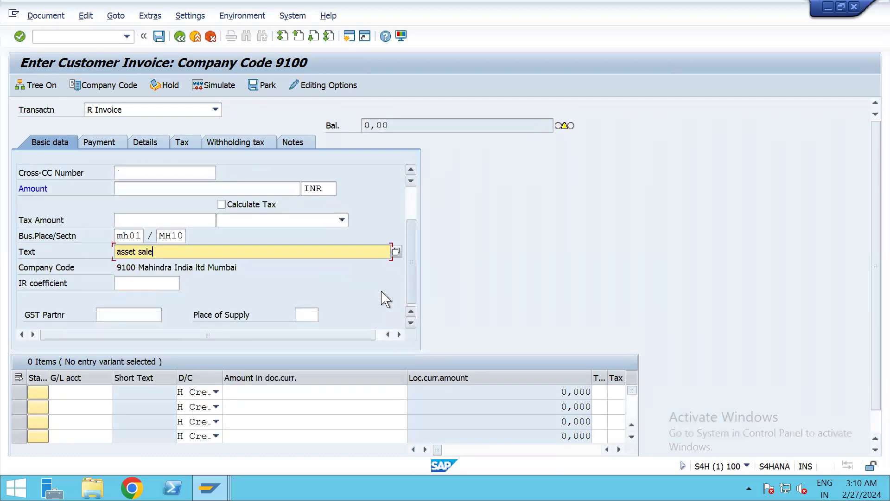
pyautogui.click(96, 393)
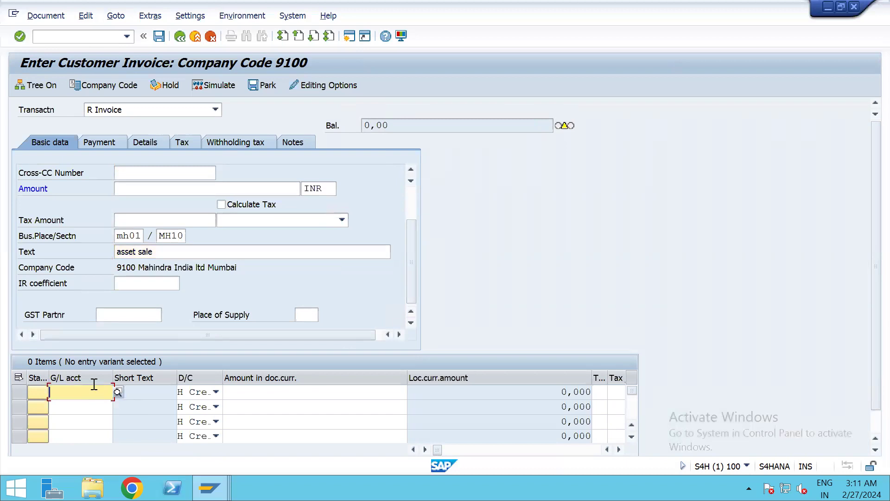
pyautogui.click(95, 394)
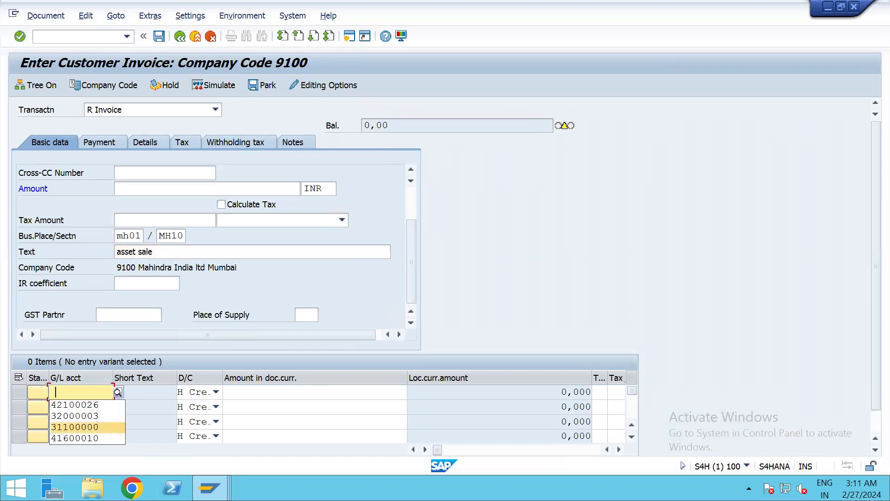
pyautogui.click(91, 424)
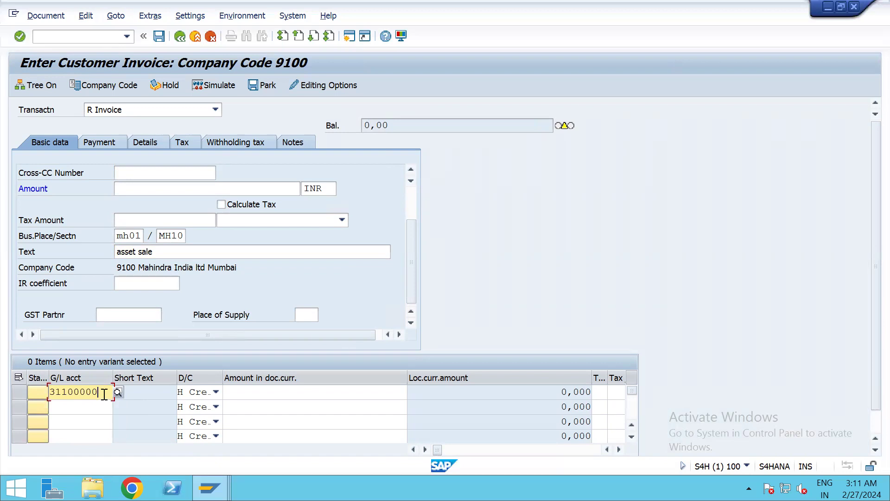
pyautogui.moveTo(105, 393); pyautogui.dragTo(13, 391)
pyautogui.write('3')
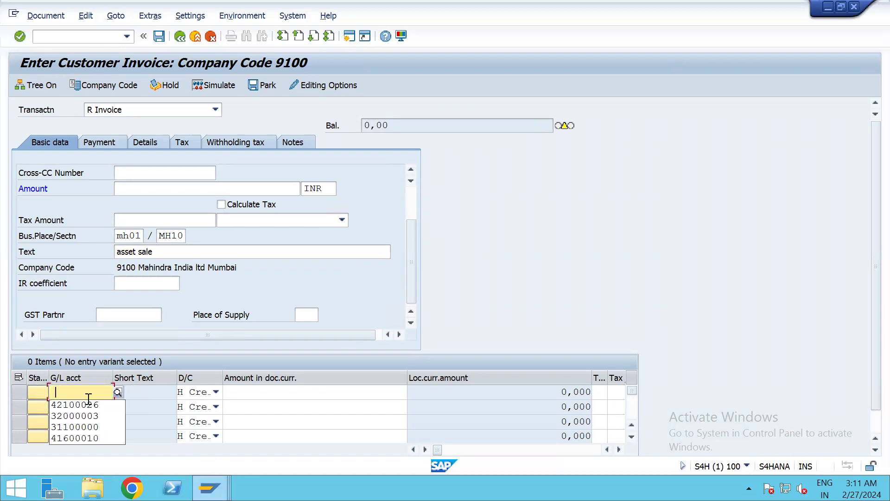
pyautogui.click(92, 418)
pyautogui.press('Tab')
# Set the first line item's amount to 15000 and its tax code to ma.
pyautogui.click(308, 393)
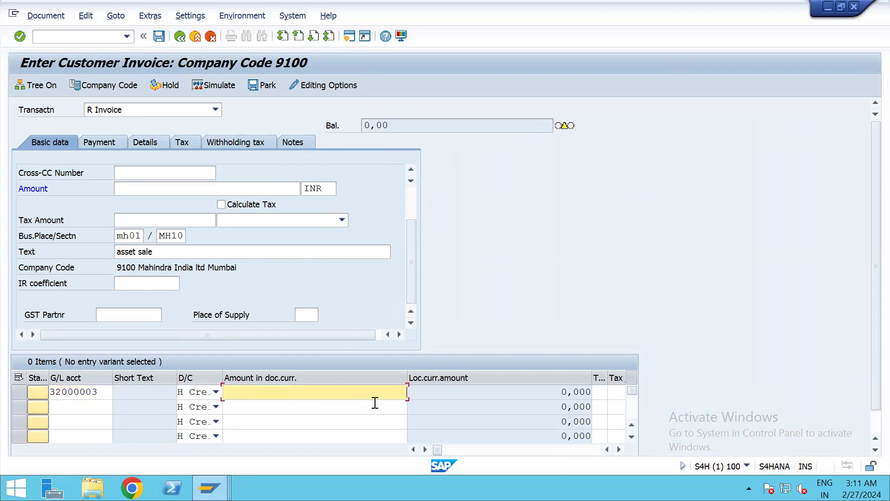
pyautogui.write('140')
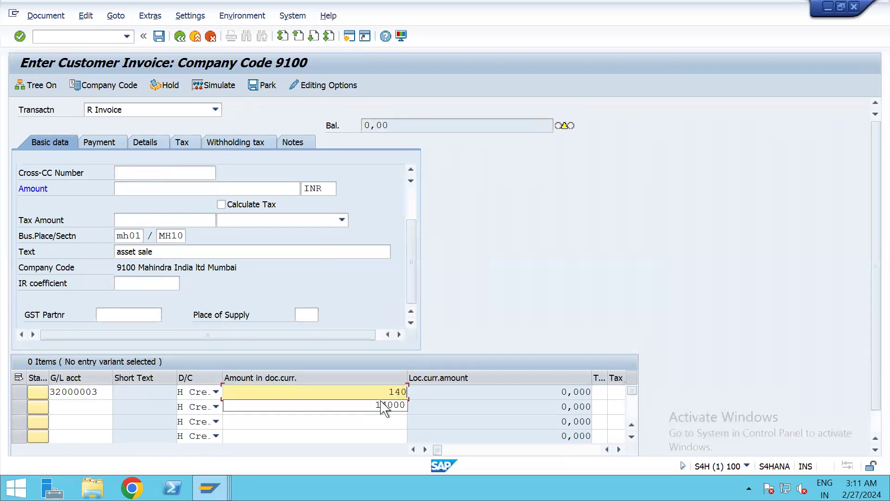
pyautogui.press('BackSpace')
pyautogui.press('BackSpace')
pyautogui.press('BackSpace')
pyautogui.write('5000')
pyautogui.press('Tab')
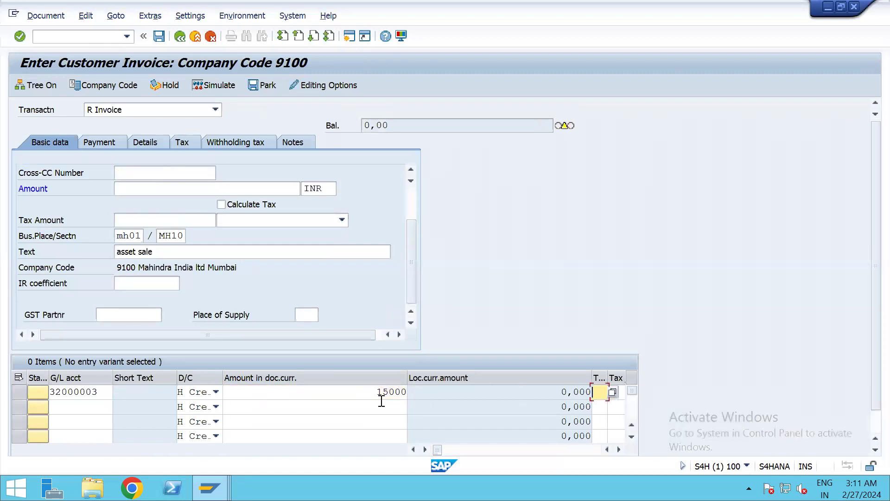
pyautogui.write('ma')
# Set the first line item's text to Asset Sale.
pyautogui.press('Tab')
pyautogui.press('Tab')
pyautogui.press('Tab')
pyautogui.press('Tab')
pyautogui.press('Tab')
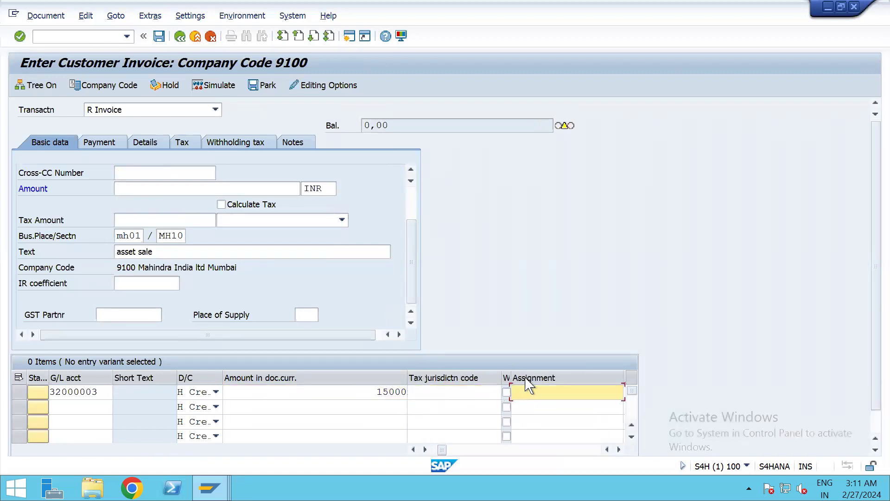
pyautogui.press('Tab')
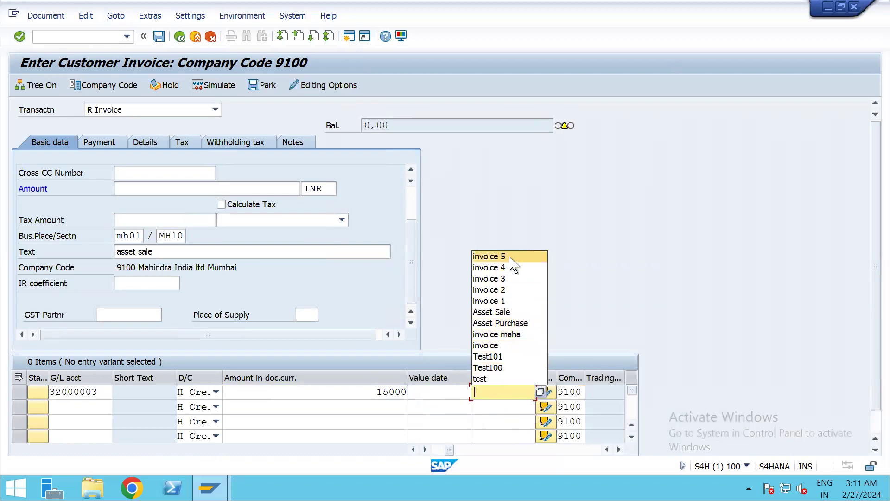
pyautogui.click(509, 257)
pyautogui.press('BackSpace')
pyautogui.press('BackSpace')
pyautogui.press('BackSpace')
pyautogui.press('BackSpace')
pyautogui.press('BackSpace')
pyautogui.press('BackSpace')
pyautogui.press('BackSpace')
pyautogui.press('BackSpace')
pyautogui.press('BackSpace')
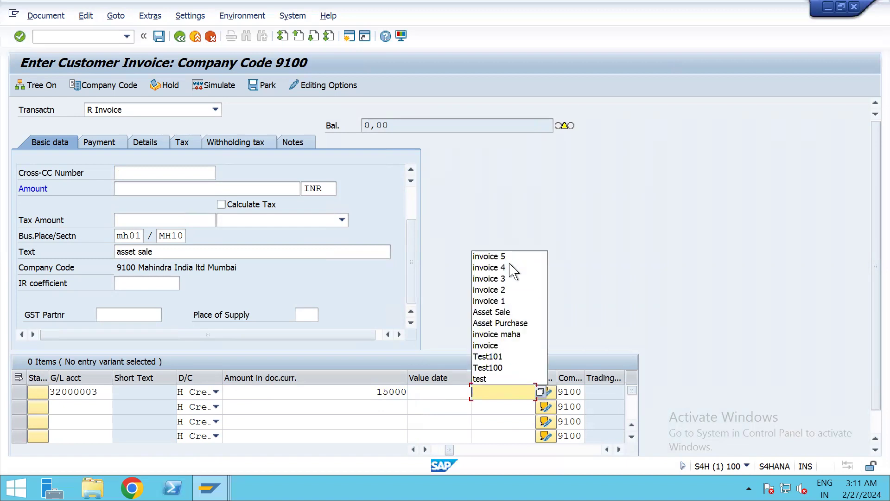
pyautogui.click(509, 312)
# Assign profit center 10010001 to the first line item and validate the entry.
pyautogui.press('Tab')
pyautogui.press('Tab')
pyautogui.press('Tab')
pyautogui.press('Tab')
pyautogui.press('Tab')
pyautogui.press('Tab')
pyautogui.press('Tab')
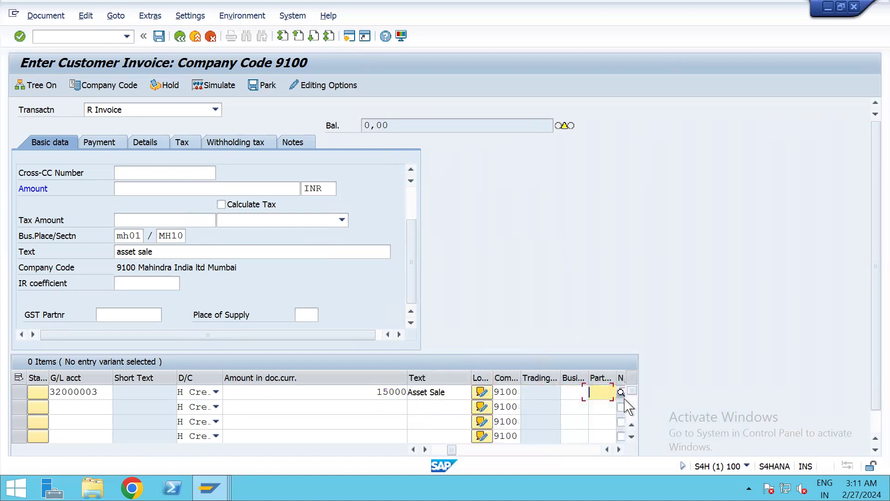
pyautogui.press('Tab')
pyautogui.press('Tab')
pyautogui.press('Tab')
pyautogui.press('Tab')
pyautogui.press('Tab')
pyautogui.press('Tab')
pyautogui.press('Tab')
pyautogui.press('Tab')
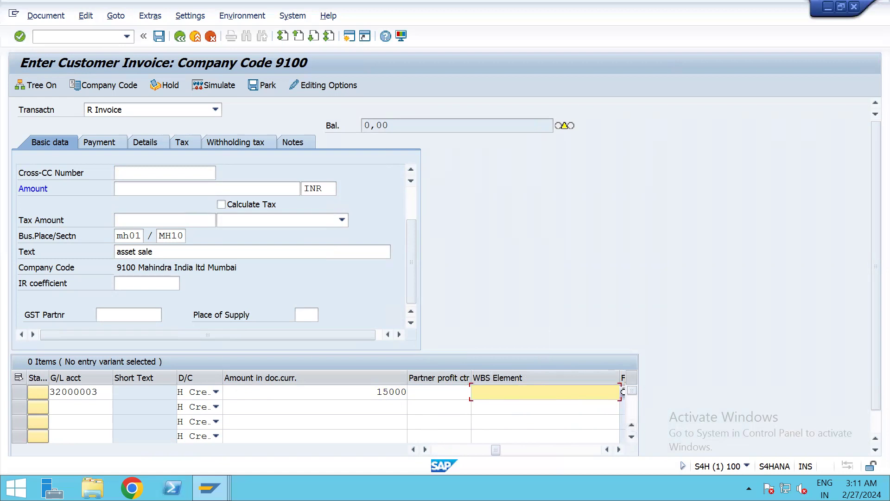
pyautogui.click(413, 449)
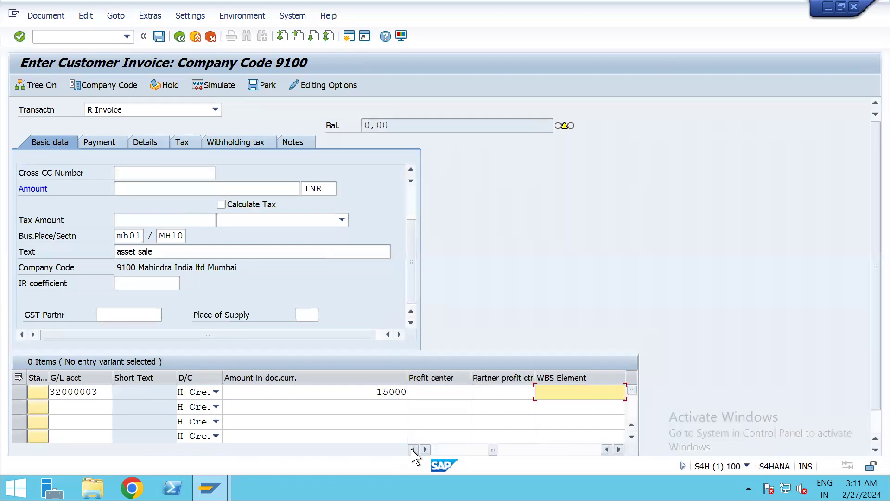
pyautogui.click(413, 449)
pyautogui.click(413, 449)
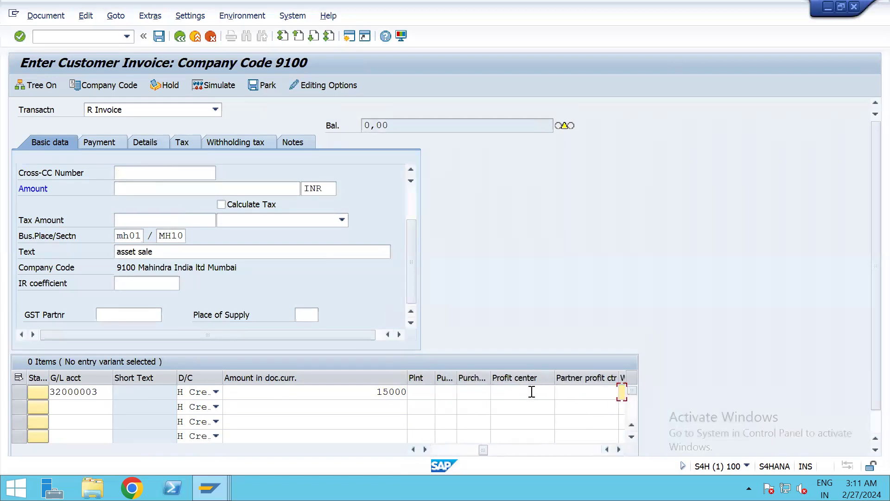
pyautogui.click(532, 391)
pyautogui.click(527, 404)
pyautogui.press('Return')
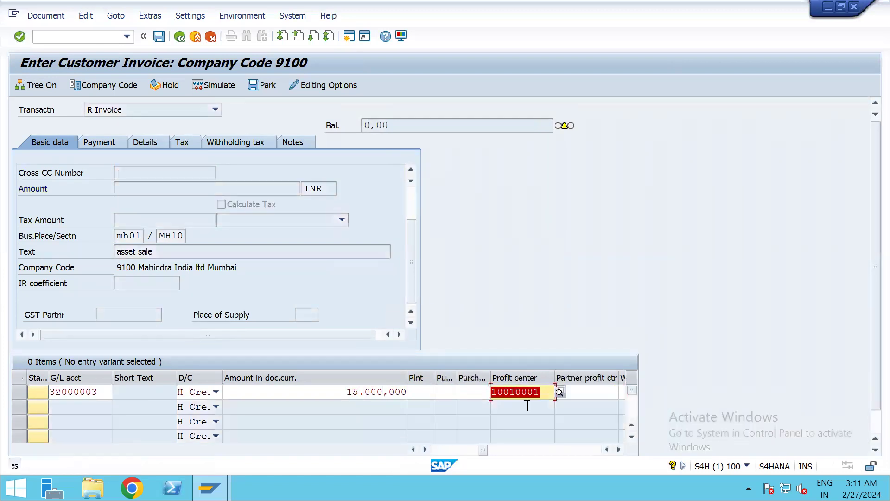
pyautogui.press('Return')
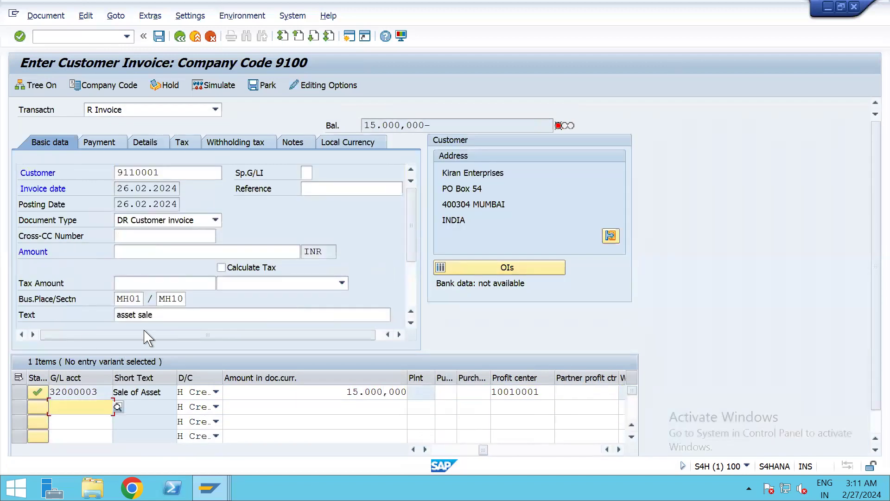
# Set the invoice's tax code to MA MH Output 2.5% CGST 2.5% SGST (5) and enable automatic tax calculation.
pyautogui.click(342, 284)
pyautogui.write('MA')
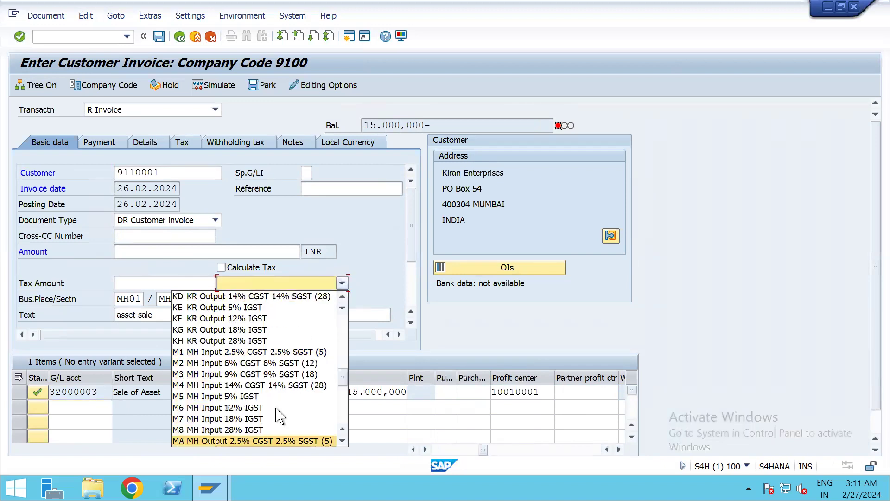
pyautogui.click(218, 441)
pyautogui.press('Return')
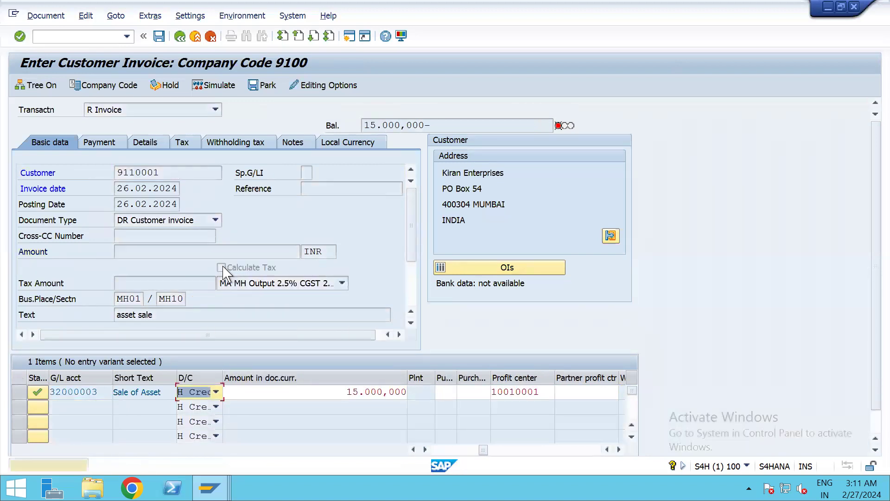
pyautogui.press('Return')
pyautogui.click(221, 267)
pyautogui.press('Return')
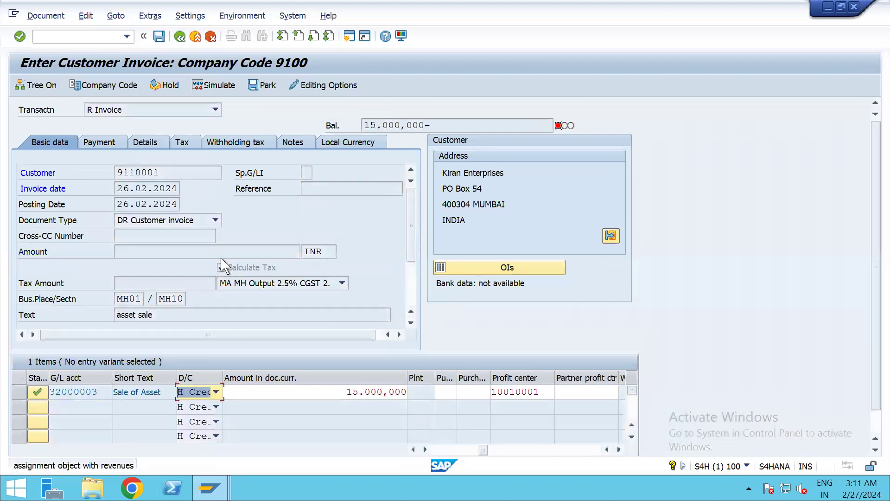
pyautogui.press('Return')
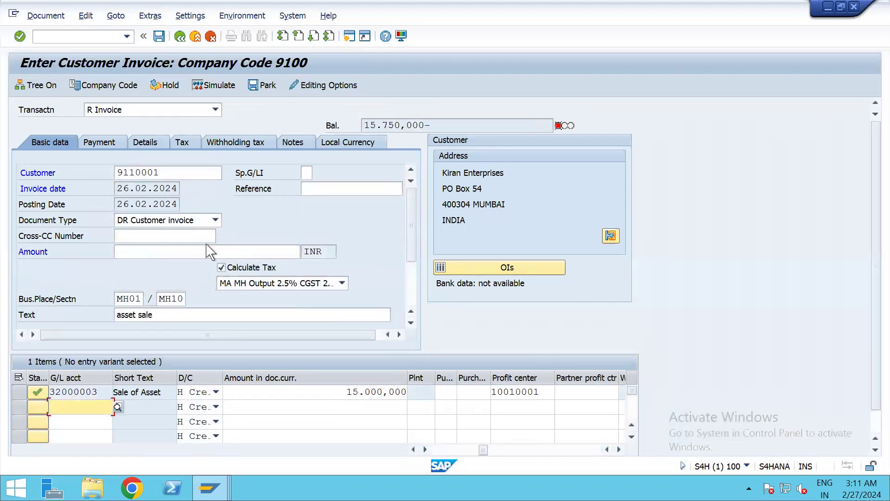
# Set the customer invoice amount to 15750 INR and validate the entry.
pyautogui.click(206, 255)
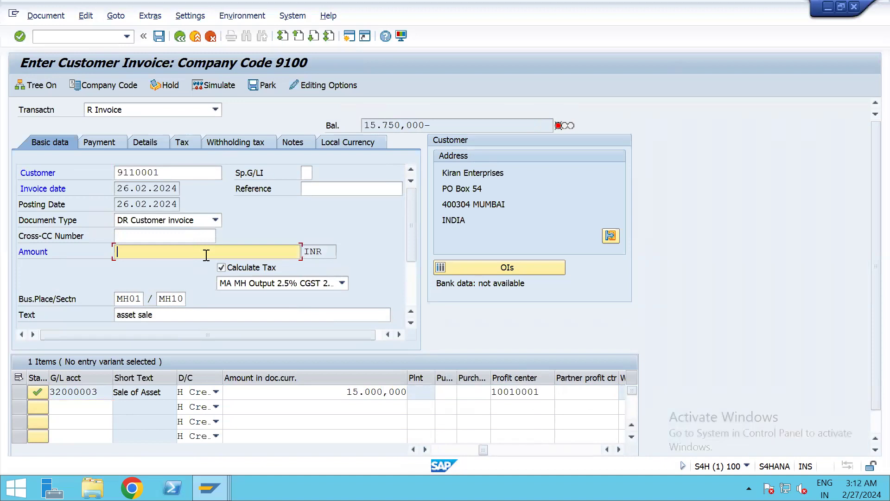
pyautogui.write('15750')
pyautogui.press('Return')
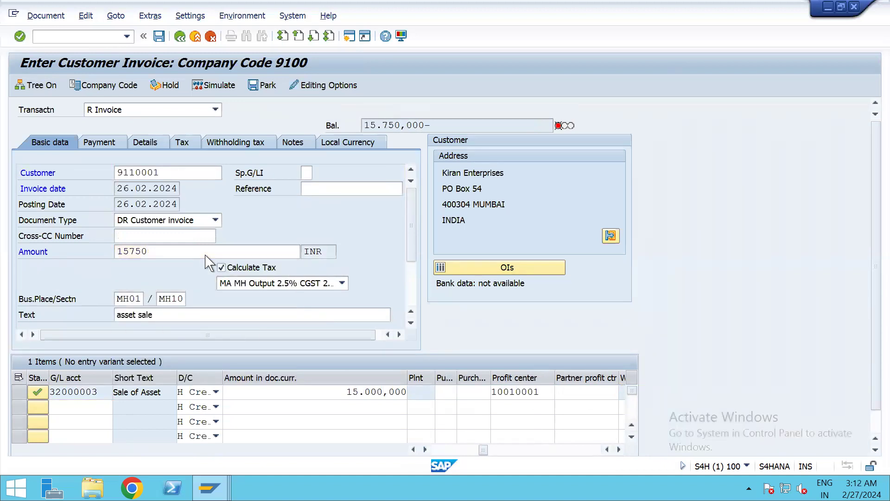
pyautogui.press('Return')
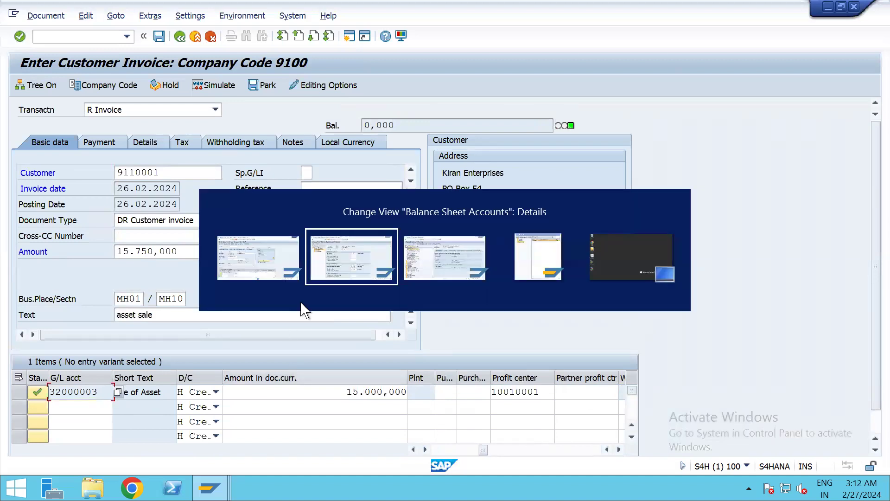
# Check the asset sale clearing and acquisition accounts in the Plant & Machinery account determination, and return to the customer invoice.
pyautogui.hotkey('alt', 'Tab')
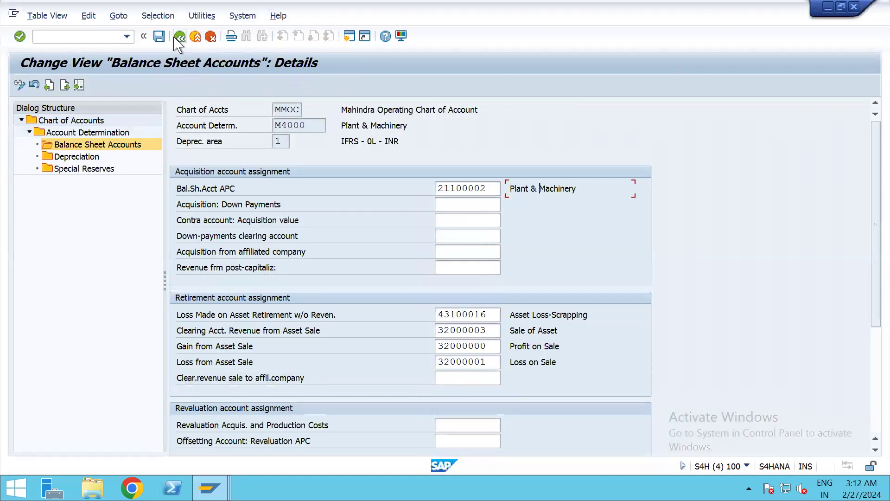
pyautogui.click(492, 330)
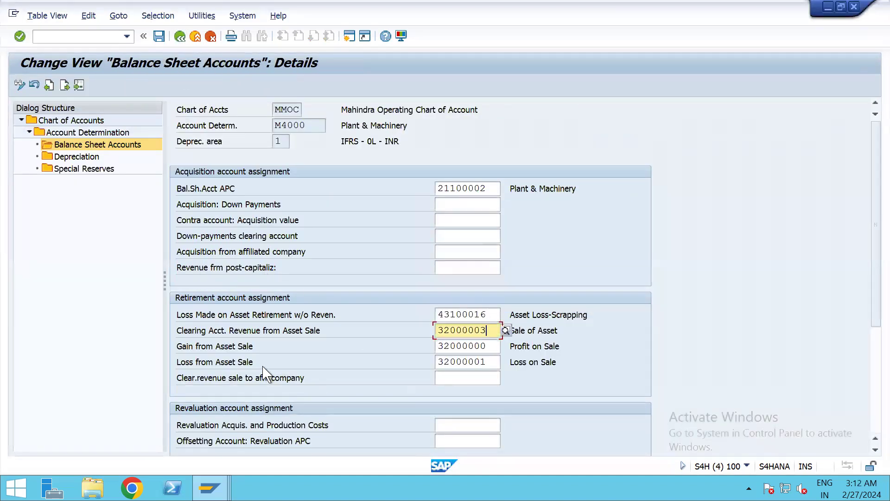
pyautogui.click(566, 331)
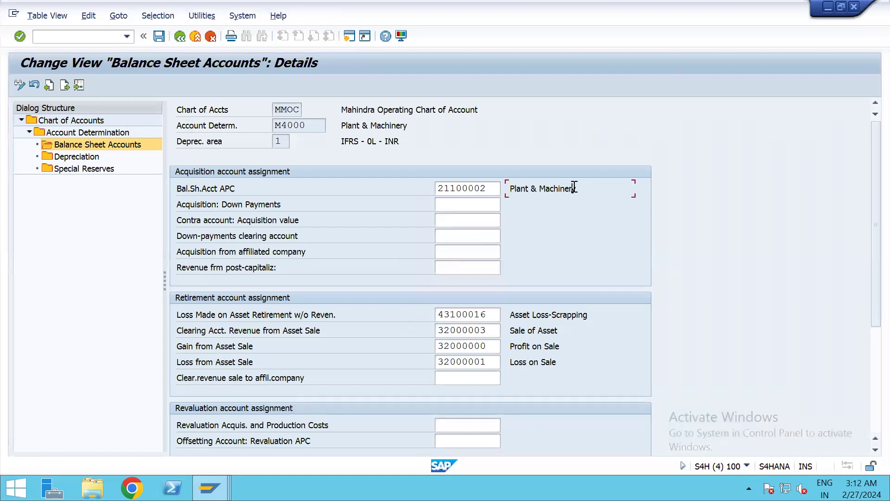
pyautogui.click(487, 190)
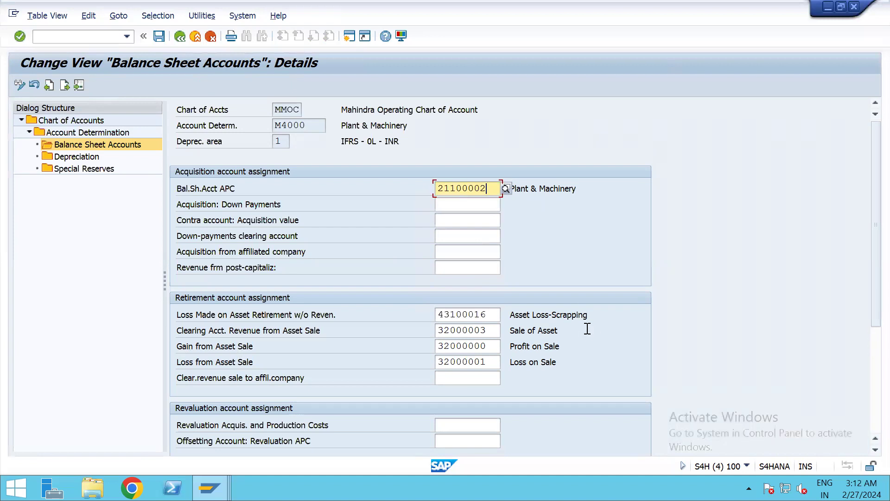
pyautogui.click(574, 331)
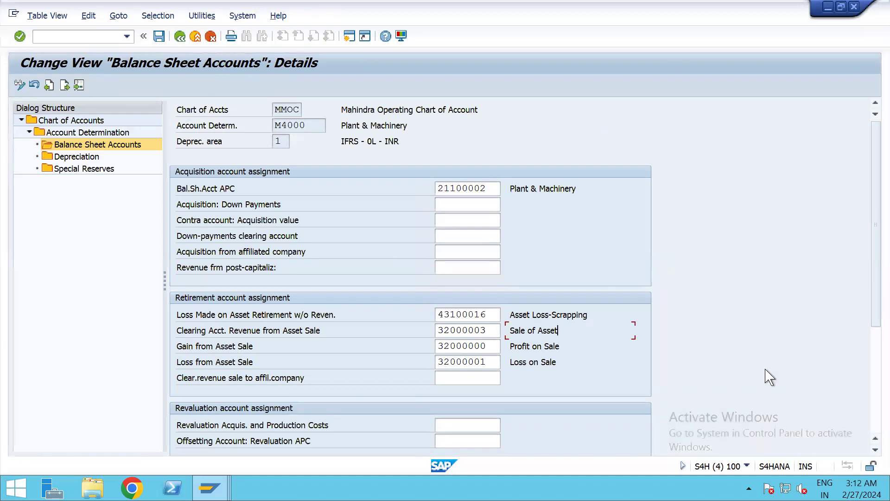
pyautogui.hotkey('alt', 'Tab')
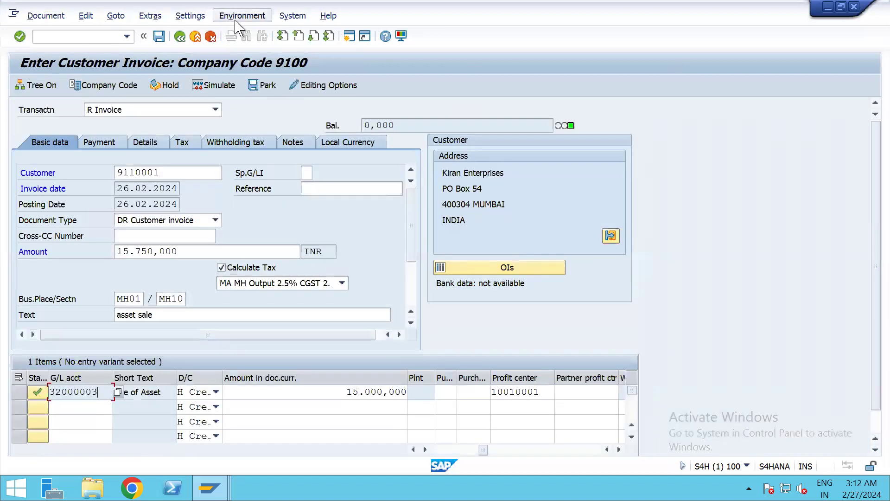
# Switch the invoice to complex posting and mark its Sale of Asset line item as an asset retirement.
pyautogui.click(239, 19)
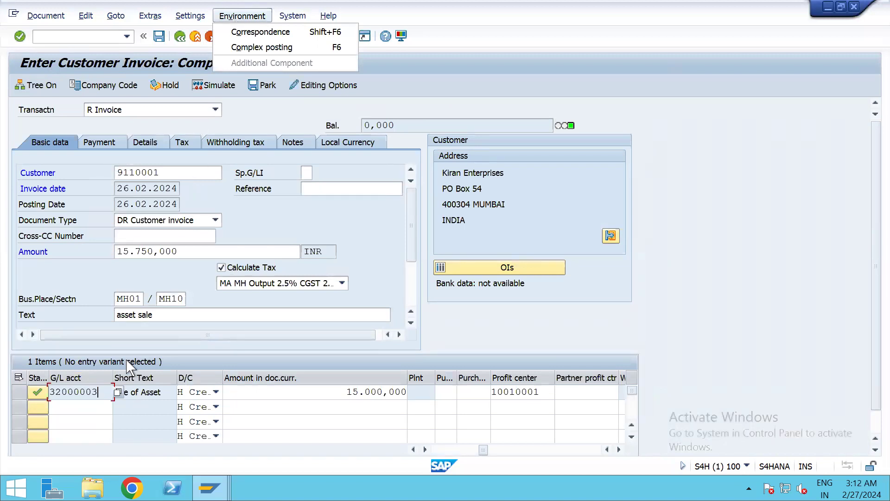
pyautogui.click(262, 48)
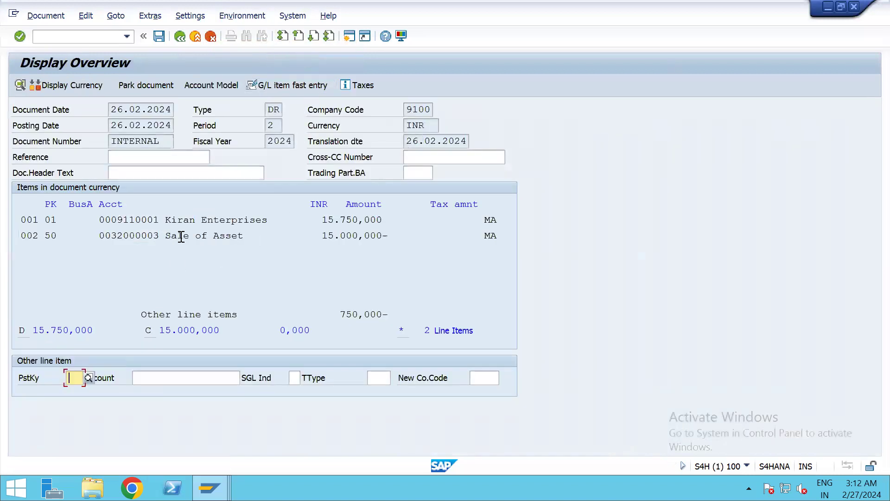
pyautogui.doubleClick(184, 238)
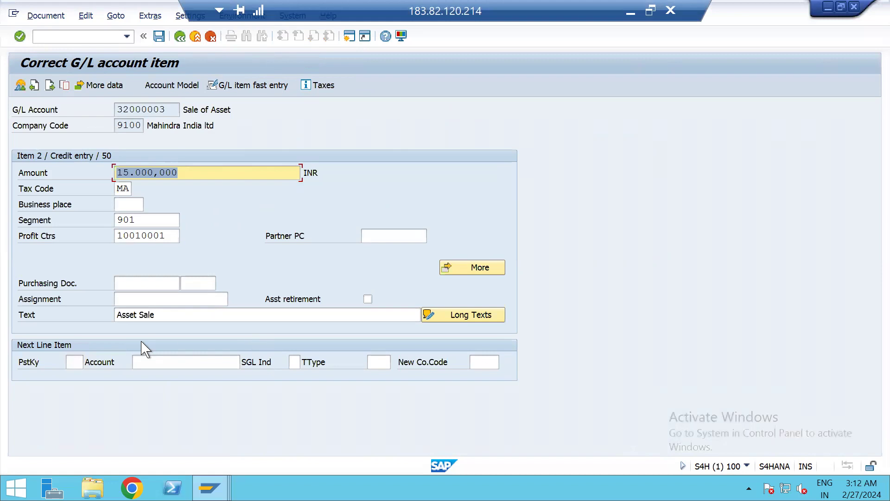
pyautogui.click(368, 299)
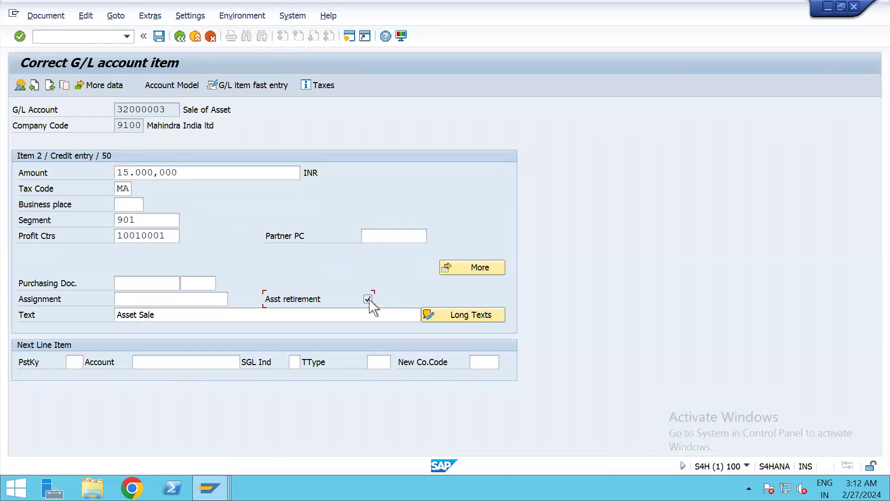
pyautogui.press('Return')
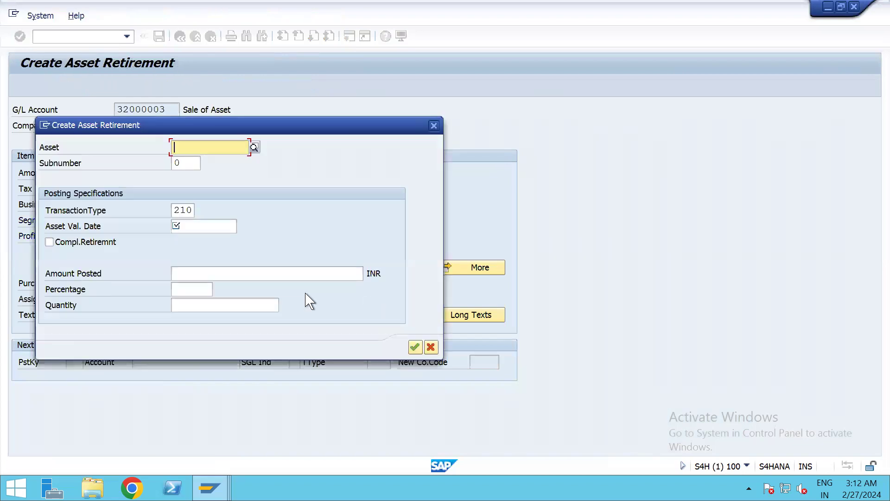
# Assign asset 400002 to the retirement with asset value date 26.02.2024 and mark it as a complete retirement.
pyautogui.click(219, 140)
pyautogui.click(223, 157)
pyautogui.press('BackSpace')
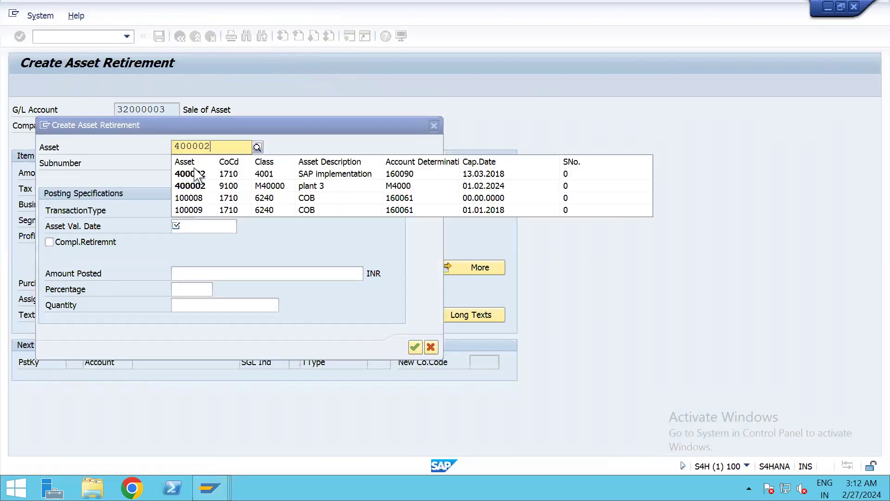
pyautogui.click(213, 226)
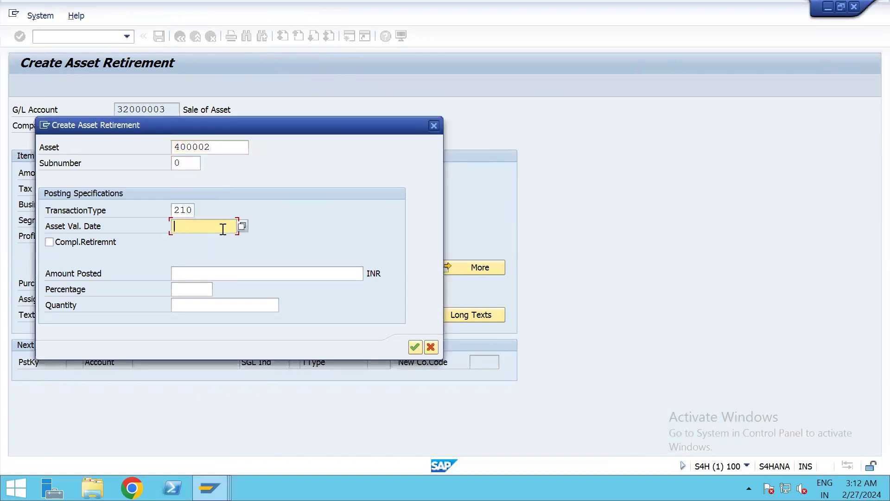
pyautogui.write('26.02.2024')
pyautogui.press('Tab')
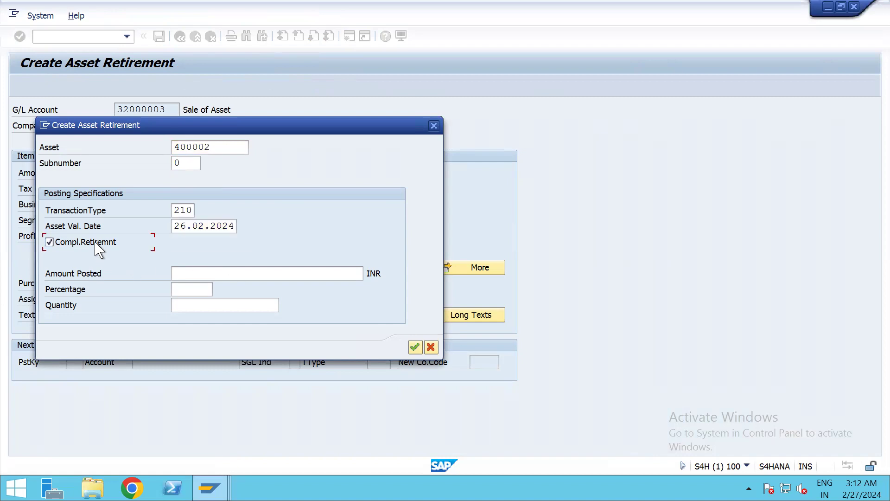
pyautogui.click(415, 347)
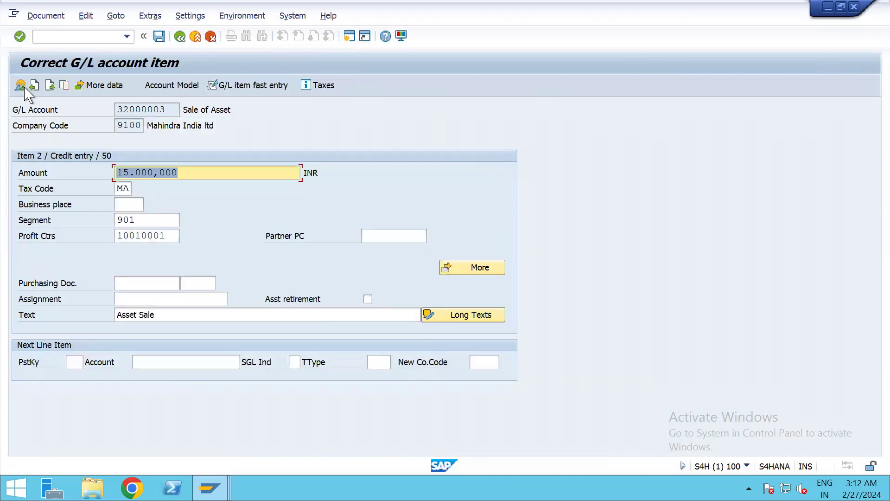
# Simulate the customer invoice from its document overview to generate the tax lines, and post it.
pyautogui.click(20, 85)
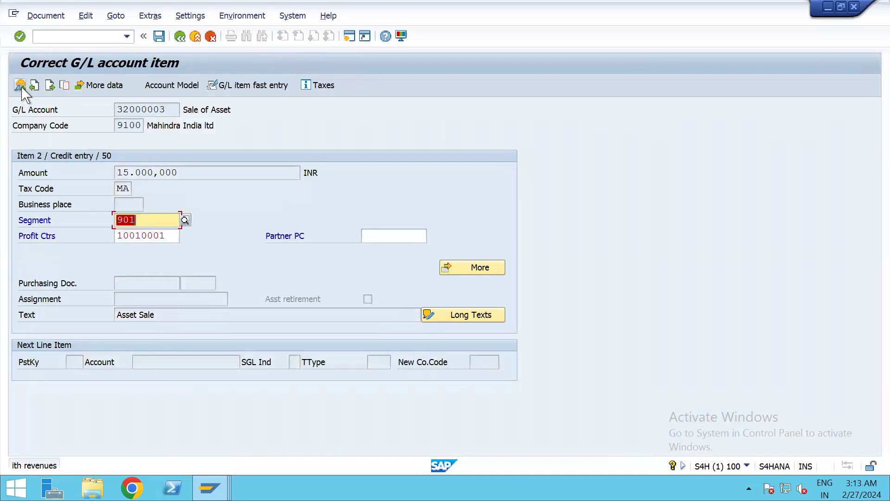
pyautogui.click(21, 85)
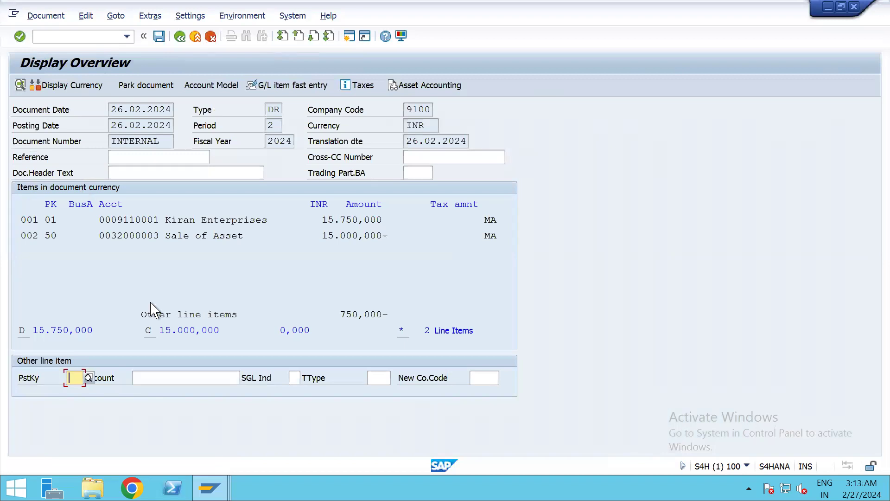
pyautogui.click(60, 17)
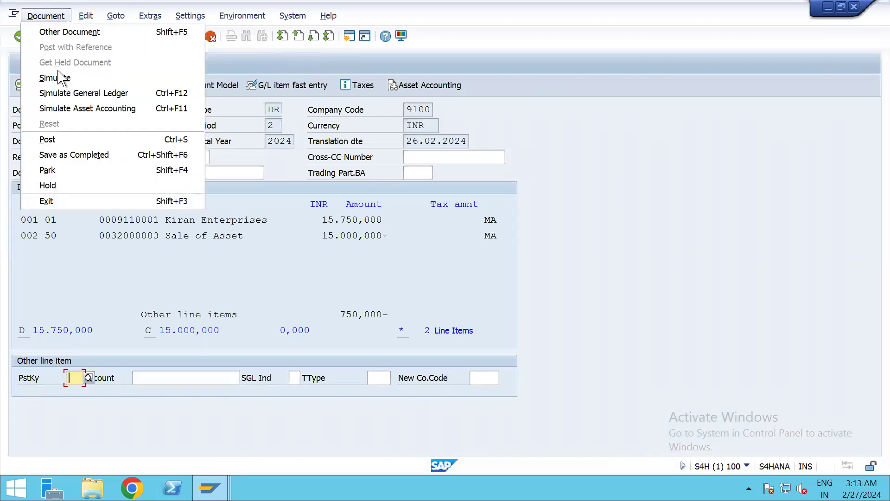
pyautogui.click(65, 79)
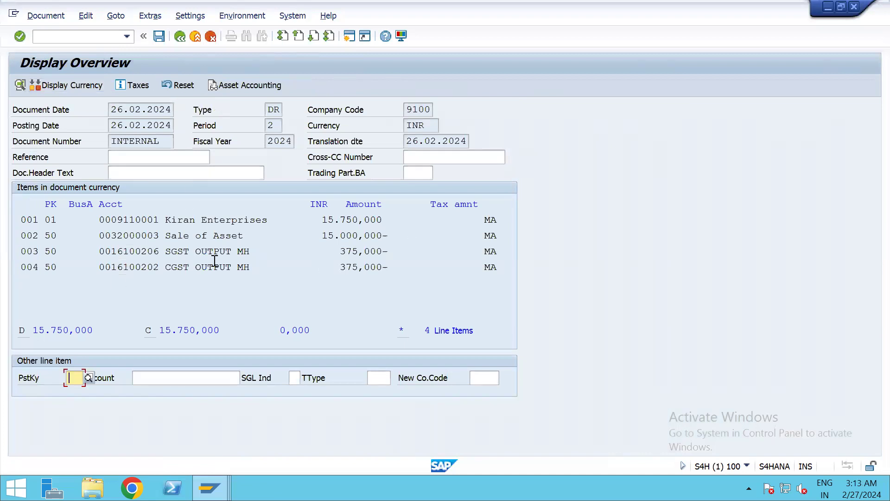
pyautogui.click(159, 36)
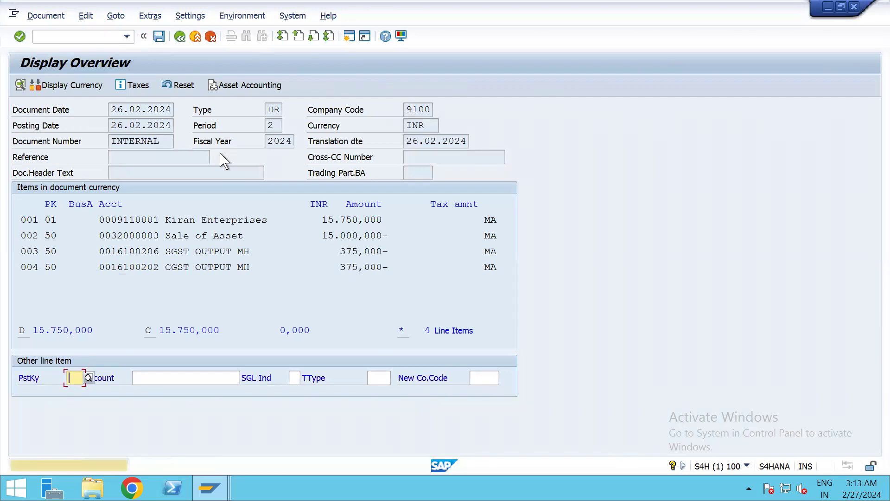
pyautogui.press('Return')
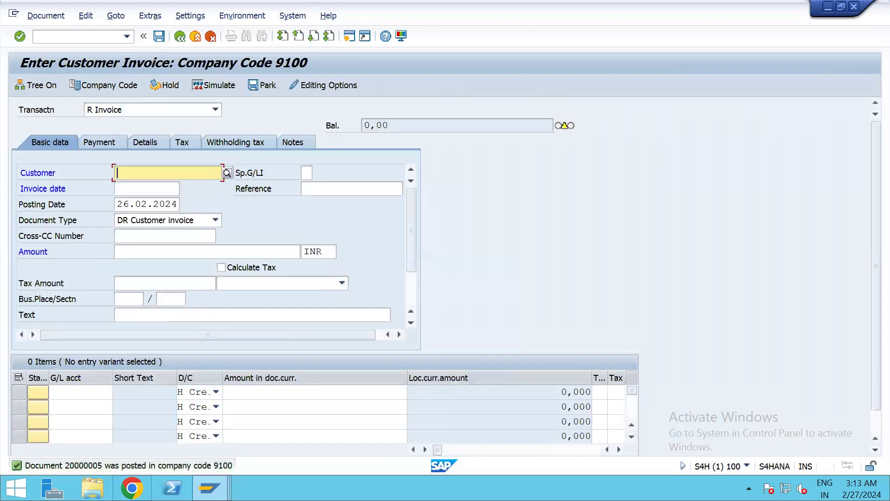
# Display the posted invoice's asset accounting documents and examine the acquisition and accumulated depreciation lines of the retirement.
pyautogui.click(57, 18)
pyautogui.click(66, 48)
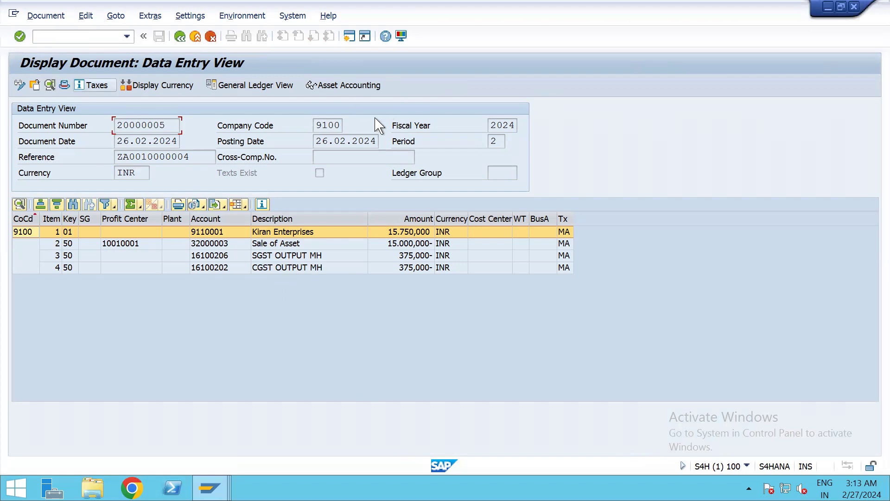
pyautogui.click(349, 87)
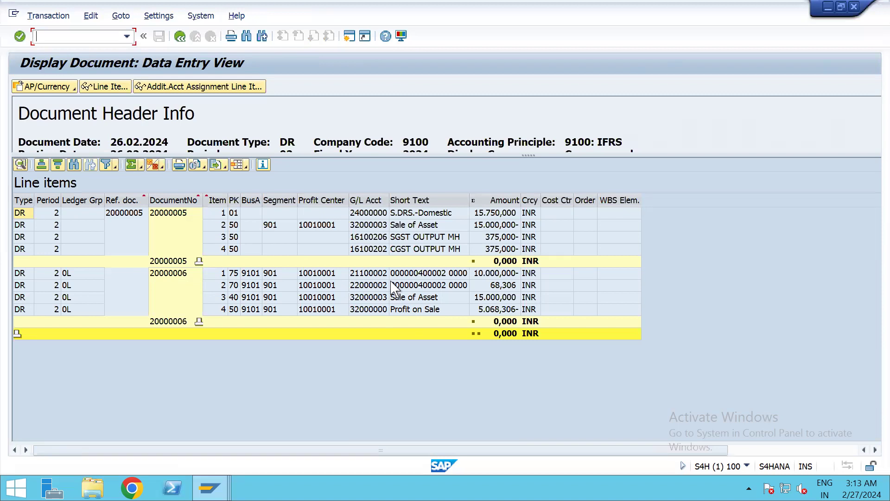
pyautogui.click(431, 277)
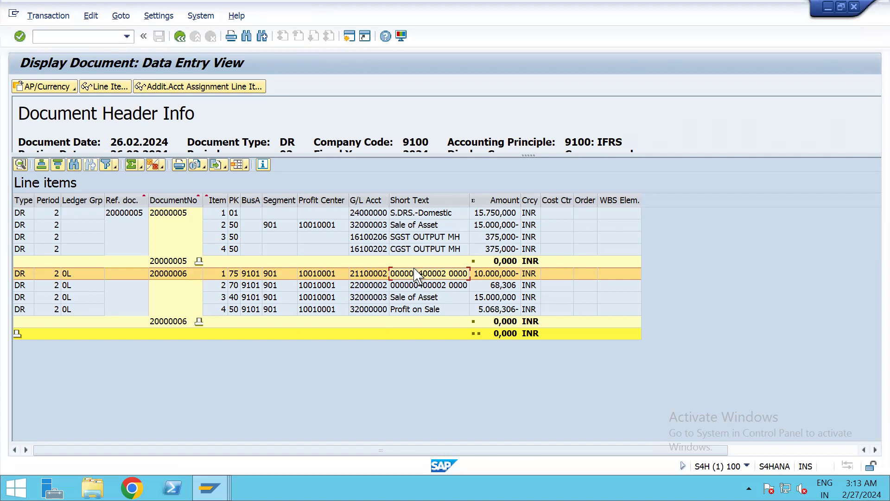
pyautogui.click(379, 285)
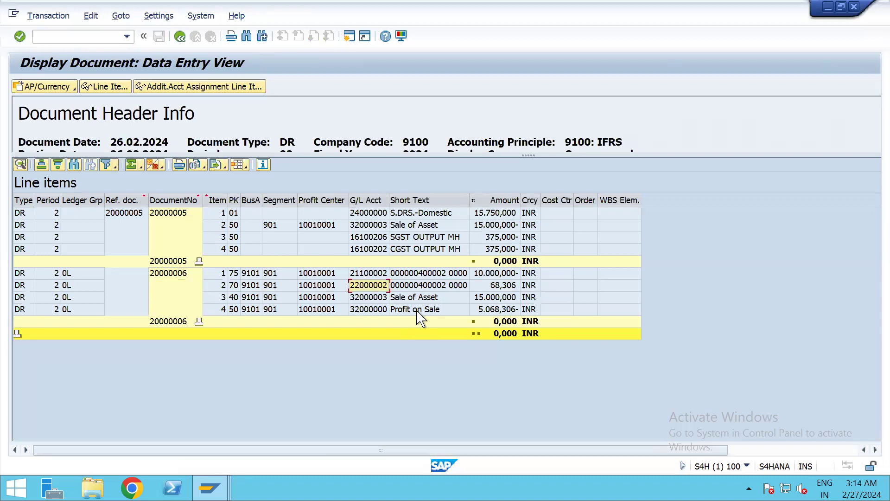
# Compare the retirement document's accounts with the balance sheet accounts in the Plant & Machinery account determination.
pyautogui.hotkey('alt', 'Tab')
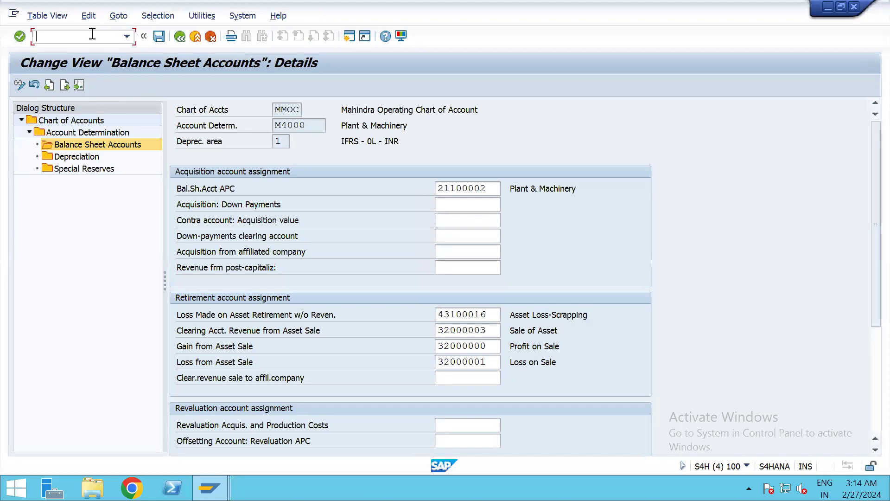
pyautogui.hotkey('alt', 'Tab')
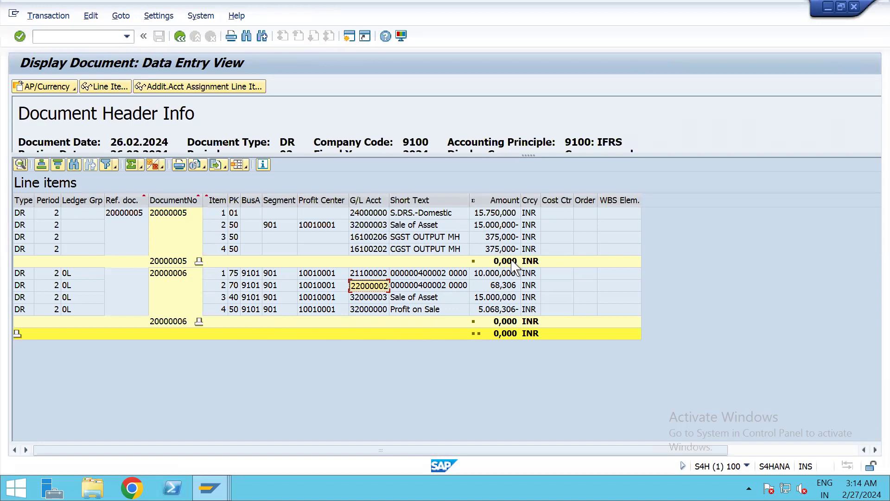
pyautogui.hotkey('alt', 'Tab')
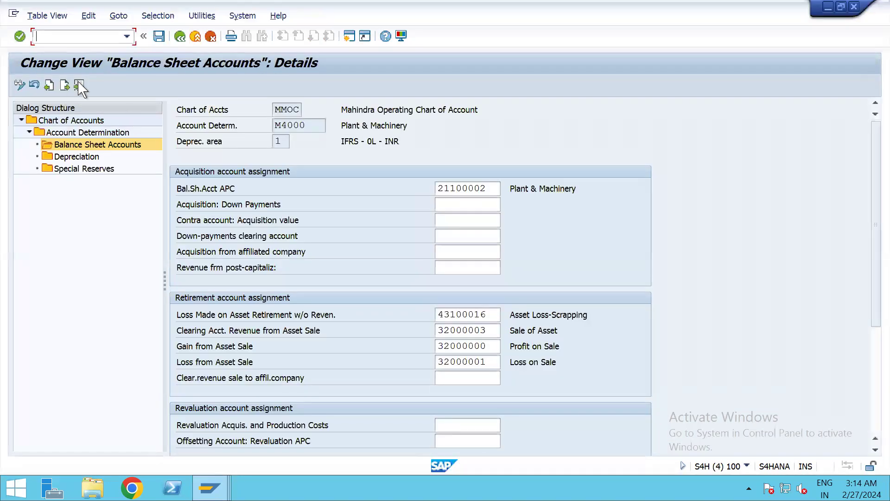
# Look up G/L account 22000002 in the chart of accounts, display its details, and return to the retirement document.
pyautogui.moveTo(209, 487)
pyautogui.click(388, 424)
pyautogui.click(19, 108)
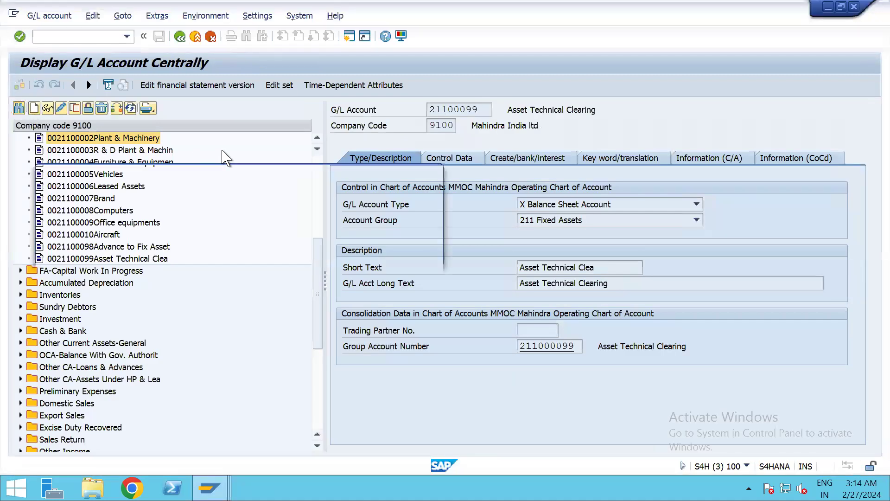
pyautogui.write('22000002')
pyautogui.press('Return')
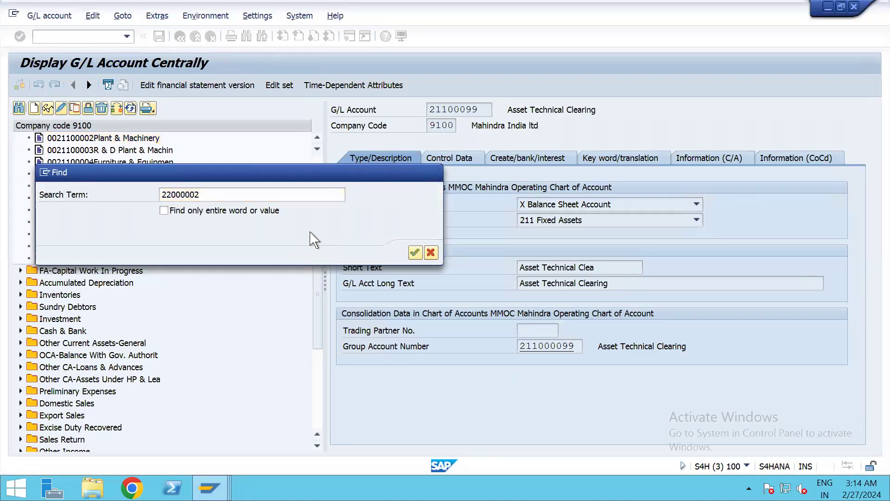
pyautogui.click(415, 252)
pyautogui.click(416, 394)
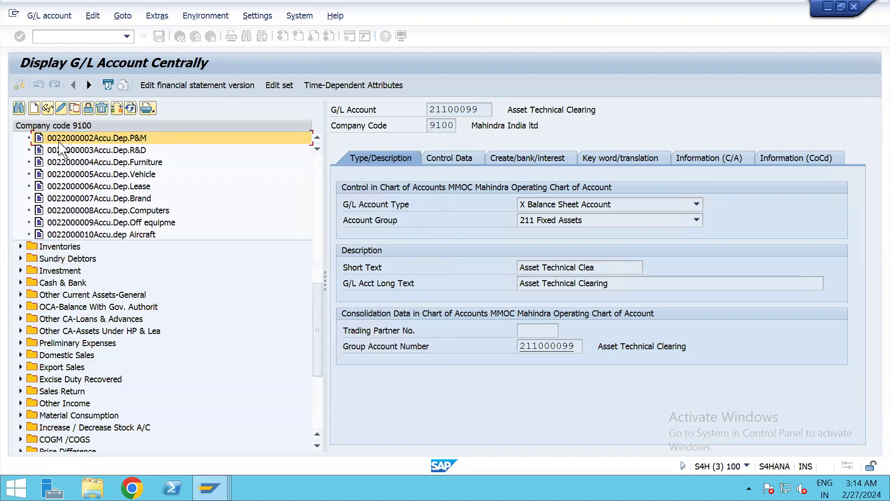
pyautogui.doubleClick(42, 138)
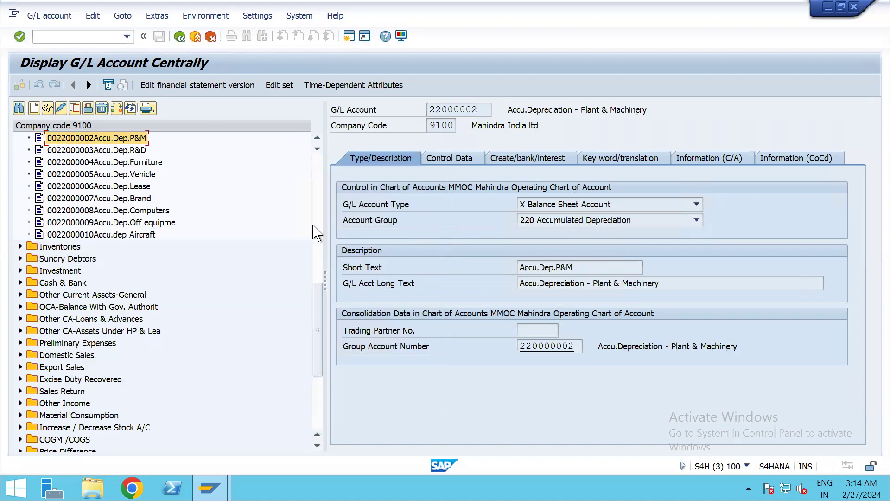
pyautogui.hotkey('alt', 'Tab')
pyautogui.hotkey('alt', 'Tab')
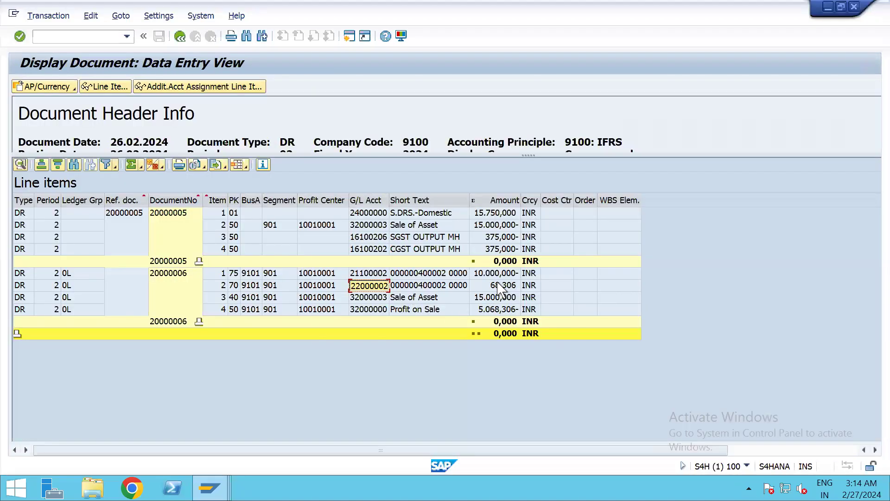
# Review the posting keys and amounts of the retirement document's lines, and return to the invoice's data entry view.
pyautogui.click(500, 285)
pyautogui.click(234, 285)
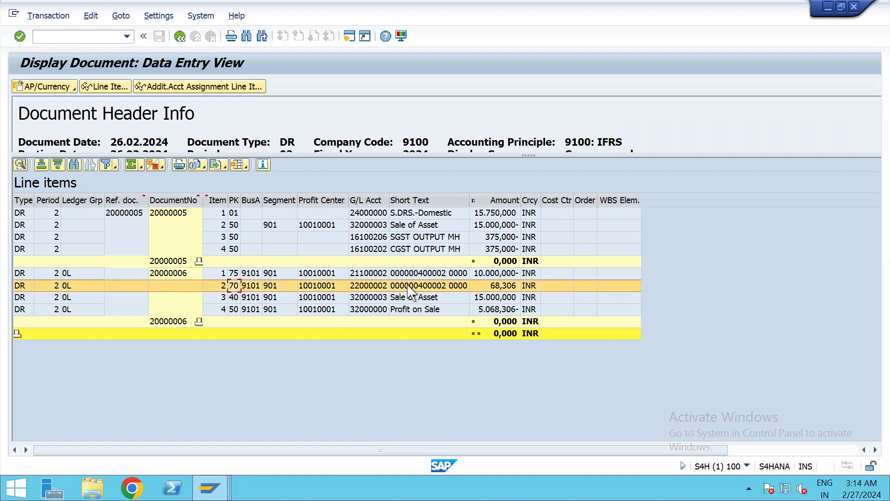
pyautogui.click(414, 297)
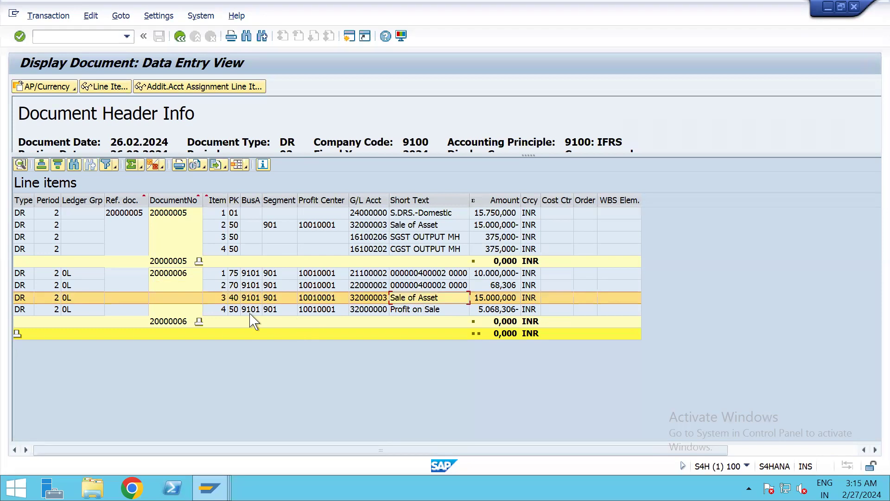
pyautogui.click(234, 310)
pyautogui.click(234, 273)
pyautogui.click(403, 274)
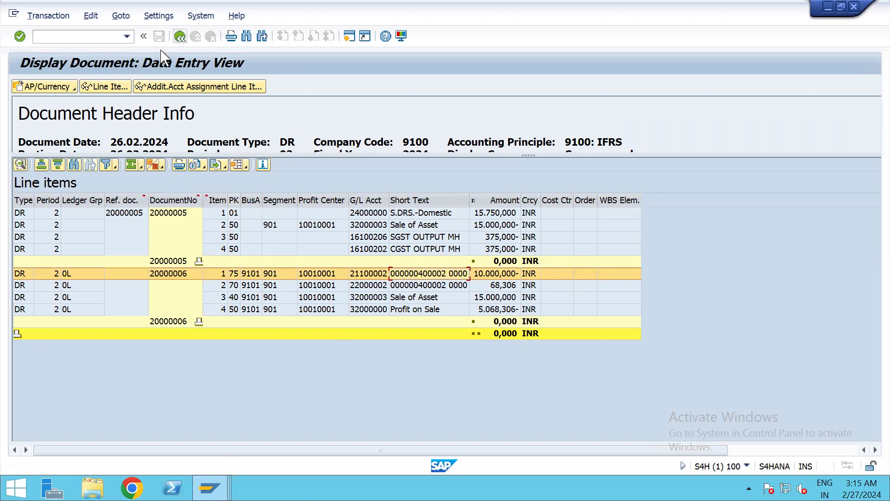
pyautogui.click(180, 37)
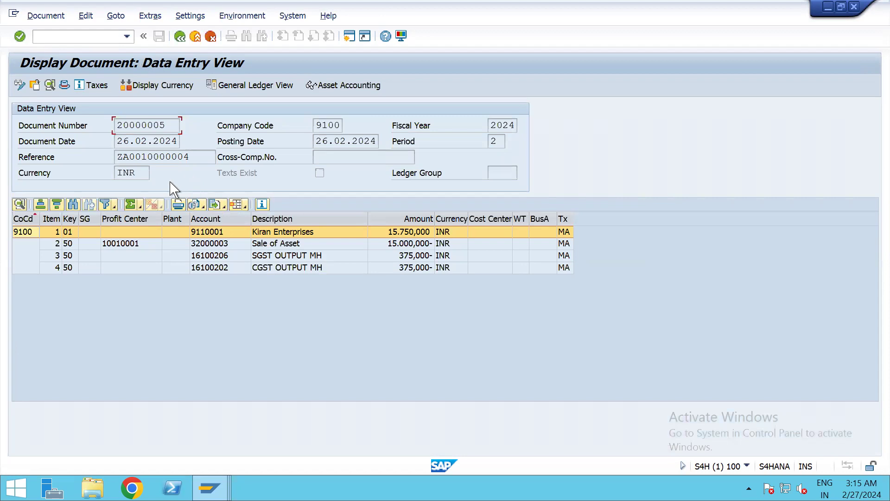
# Check the transaction code in the invoice's document header and close the header details.
pyautogui.click(63, 85)
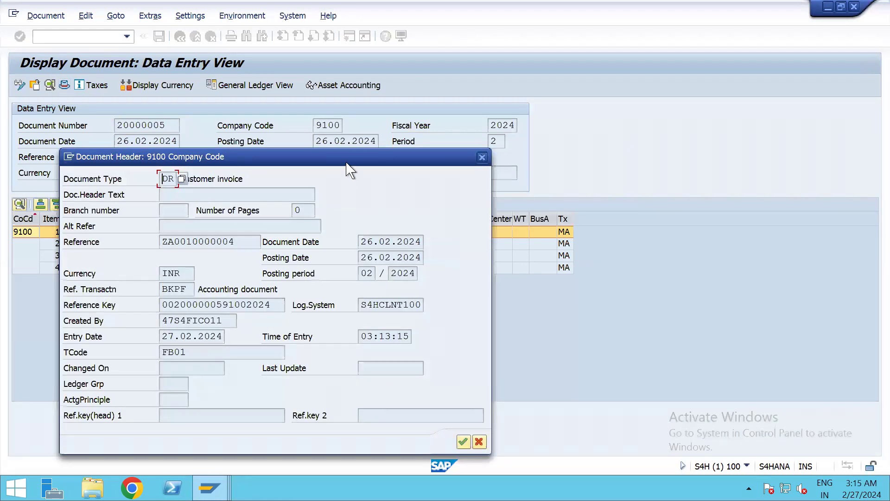
pyautogui.click(221, 285)
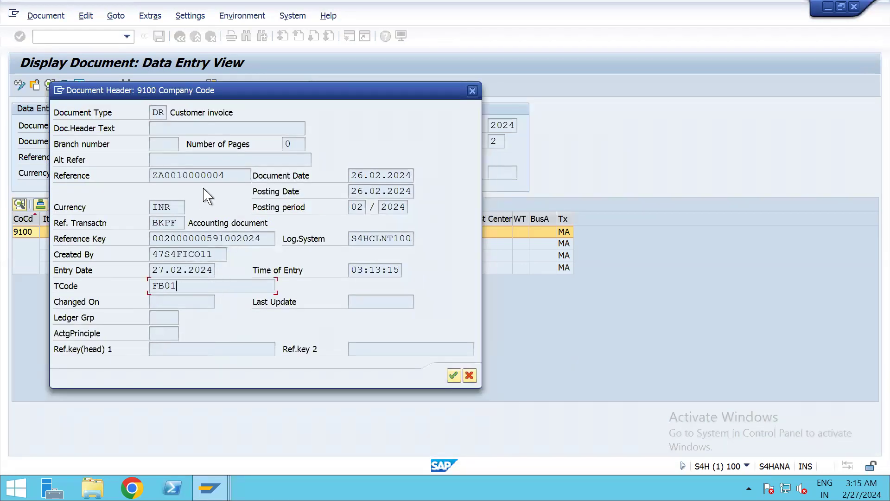
pyautogui.click(473, 90)
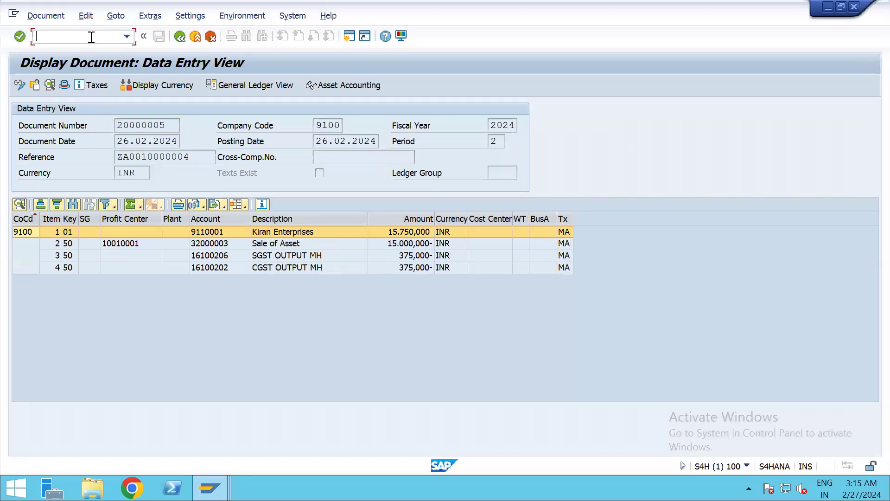
# Display the values of asset 400002 in company code 9100 and examine its net book value and 26.02.2024 retirement transaction.
pyautogui.write('3')
pyautogui.press('Return')
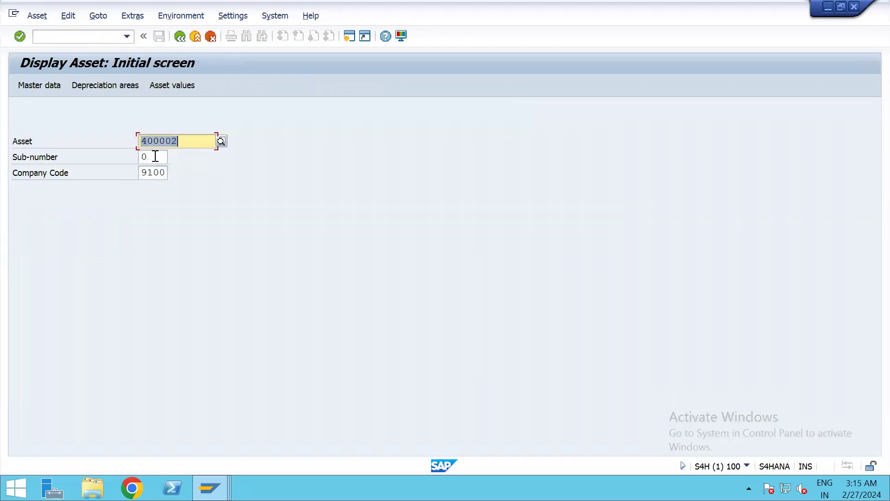
pyautogui.press('Return')
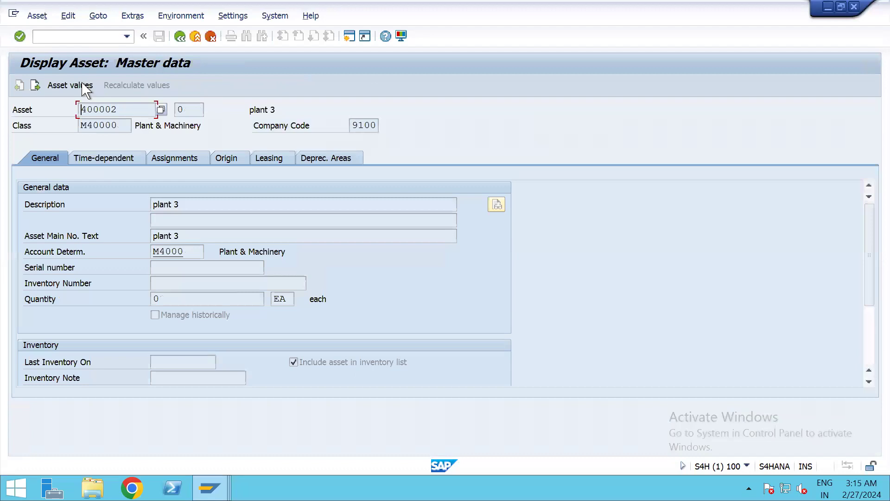
pyautogui.press('F7')
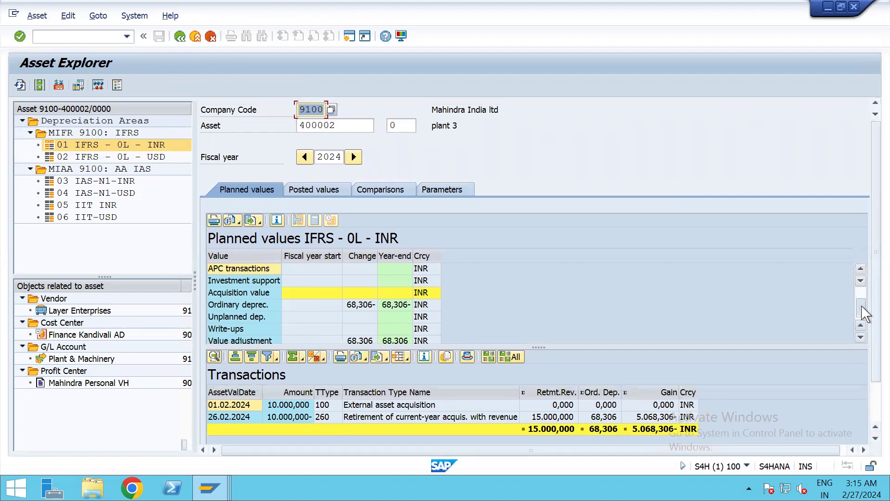
pyautogui.click(861, 310)
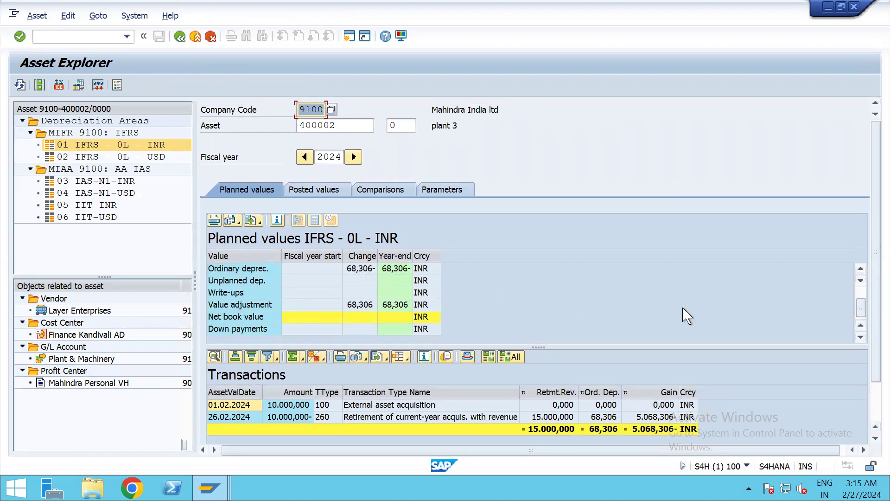
pyautogui.scroll(-1, 240, 430)
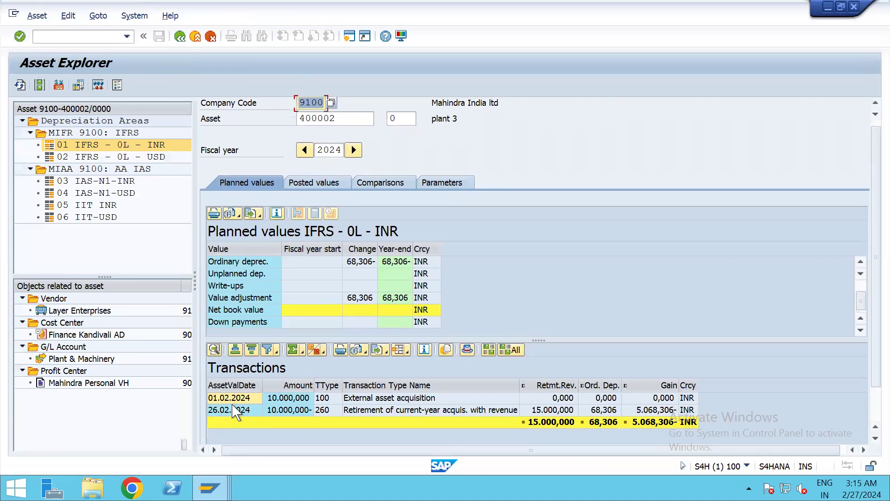
pyautogui.click(236, 411)
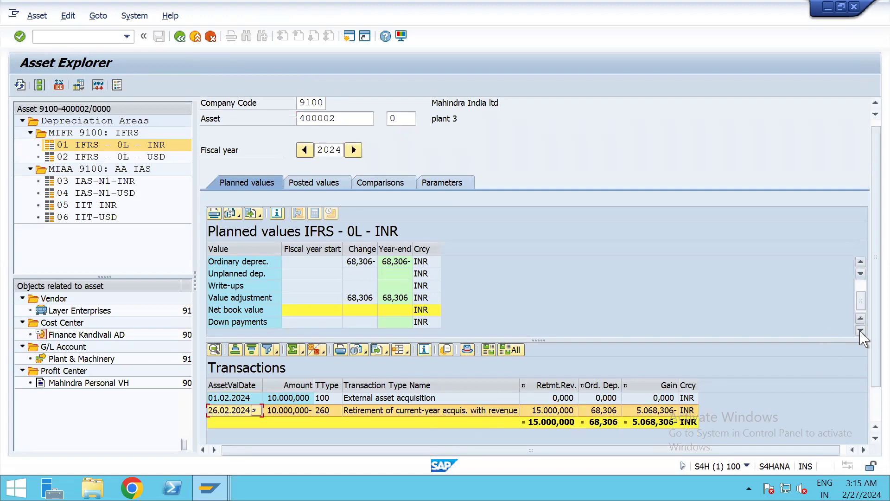
# Open the accounting document of the 26.02.2024 retirement transaction and review its accumulated depreciation line for account 22000002.
pyautogui.click(875, 399)
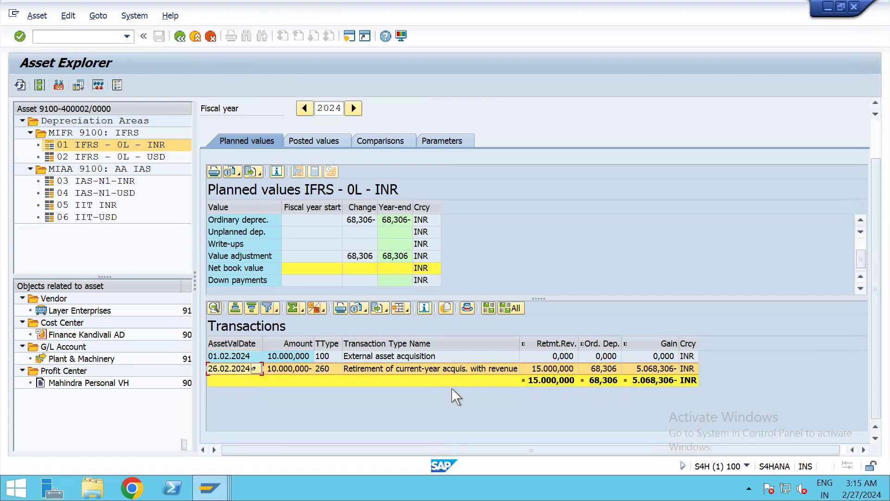
pyautogui.doubleClick(238, 369)
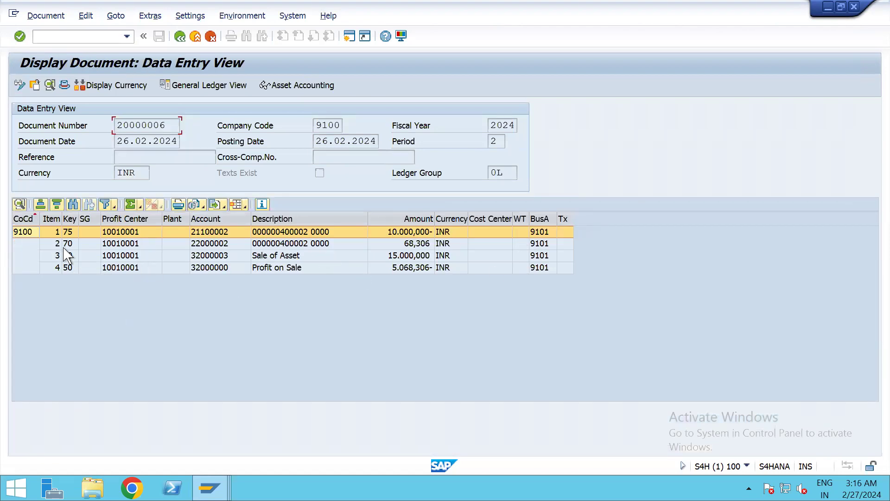
pyautogui.click(278, 243)
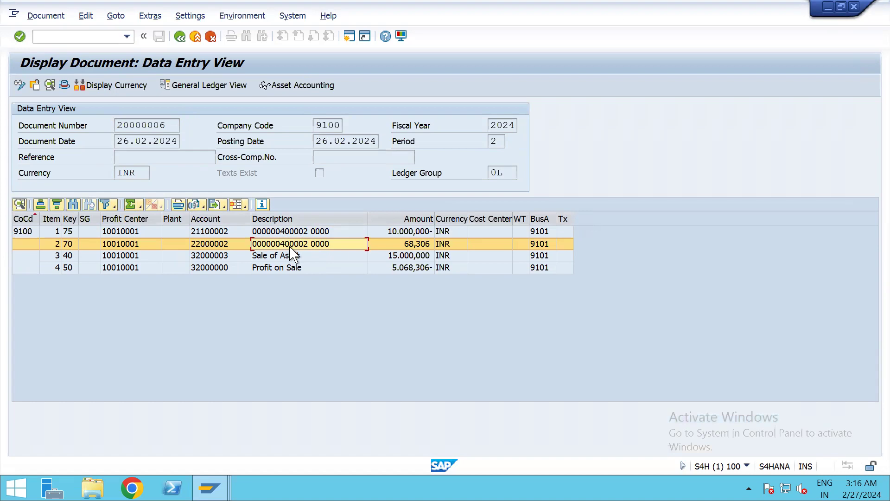
# Display the document's asset accounting view with all line items, and return to the asset values.
pyautogui.click(298, 88)
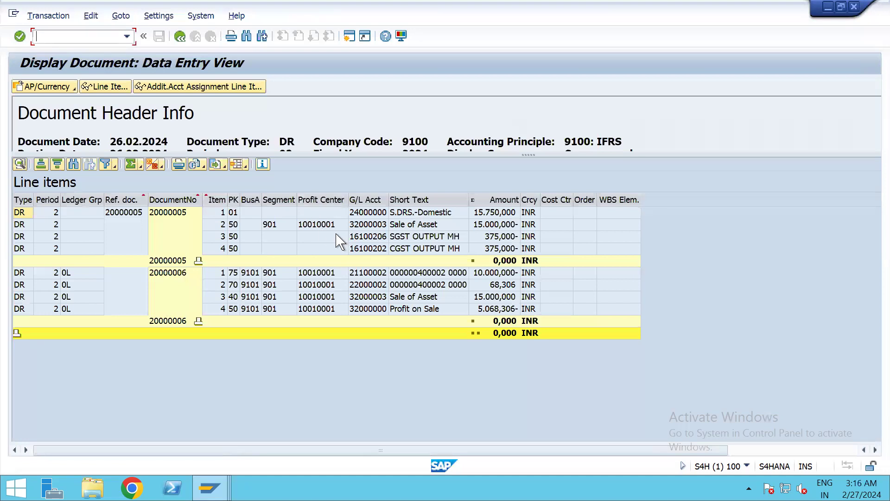
pyautogui.click(182, 36)
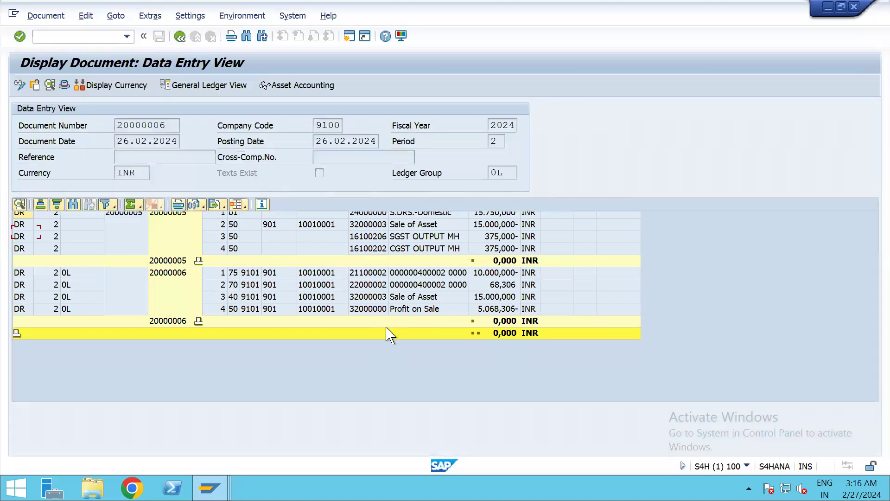
pyautogui.click(180, 37)
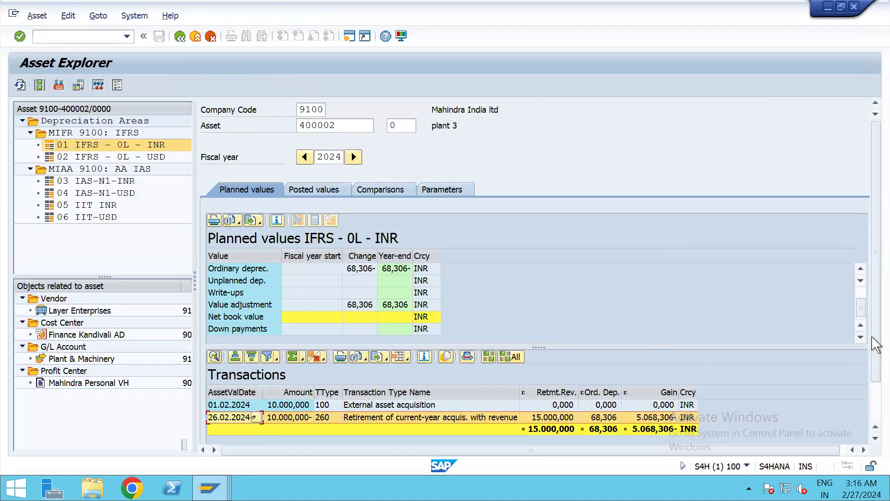
# Display the master data of asset 400002 and go back to its asset values.
pyautogui.moveTo(876, 338); pyautogui.dragTo(875, 377)
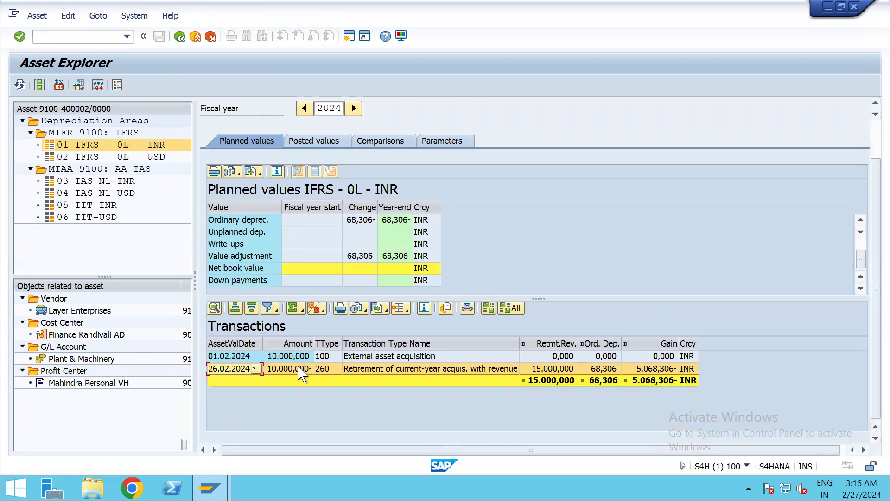
pyautogui.click(40, 86)
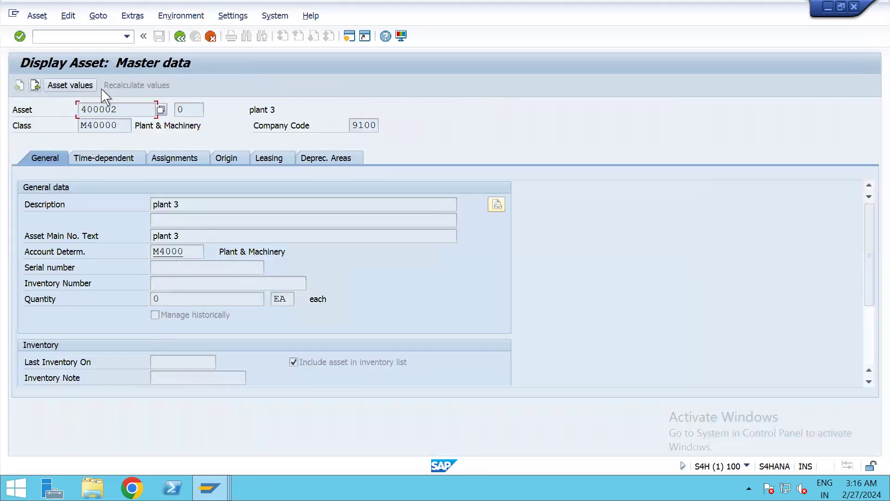
pyautogui.click(81, 85)
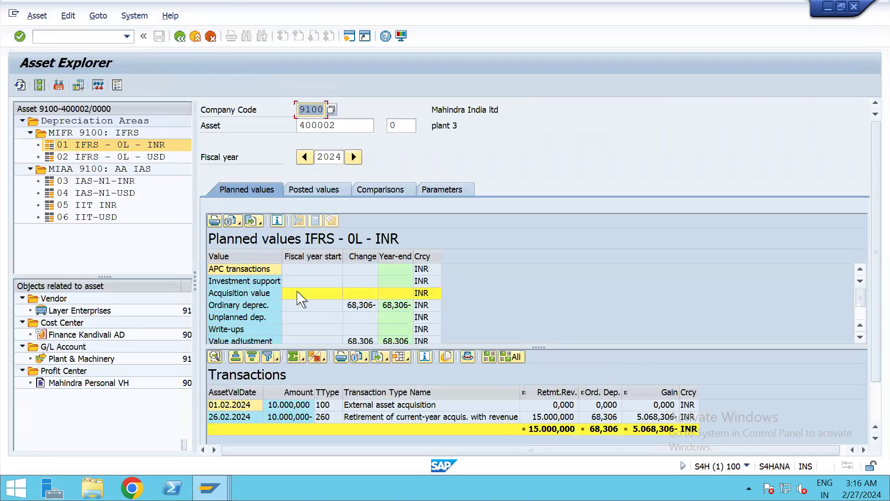
# Examine the gain of the 26.02.2024 retirement transaction in the asset's transaction list.
pyautogui.scroll(-1, 510, 316)
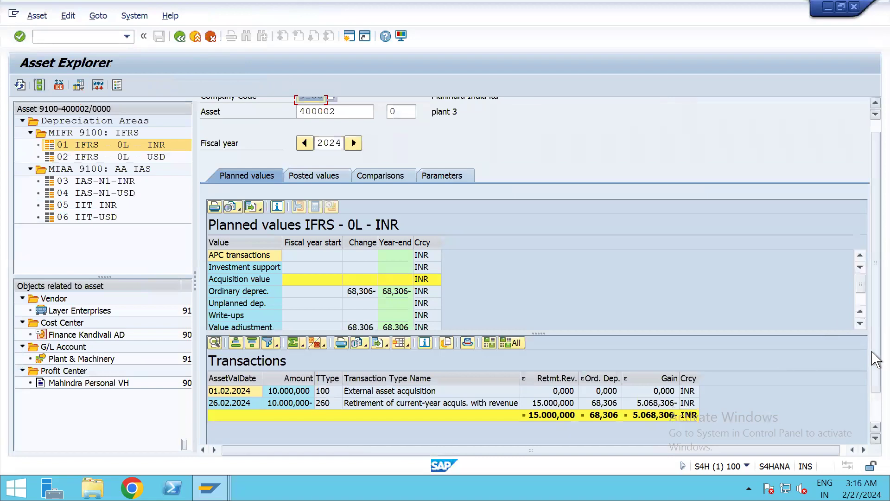
pyautogui.moveTo(871, 351); pyautogui.dragTo(876, 409)
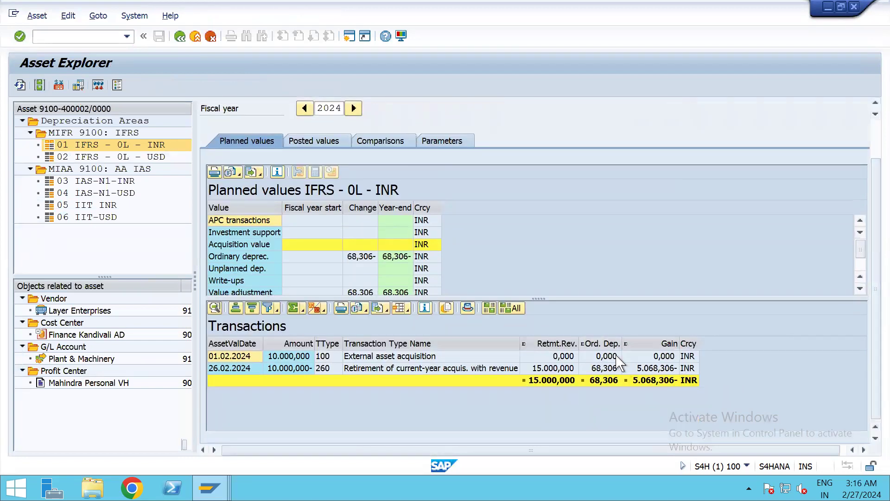
pyautogui.click(650, 371)
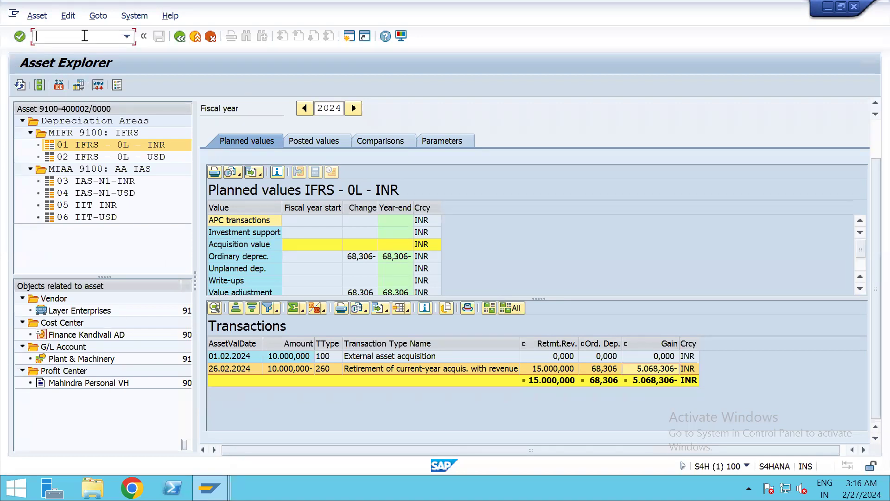
# Leave Asset Explorer for the SAP Easy Access screen and switch to the session displaying G/L account 22000002.
pyautogui.press('Return')
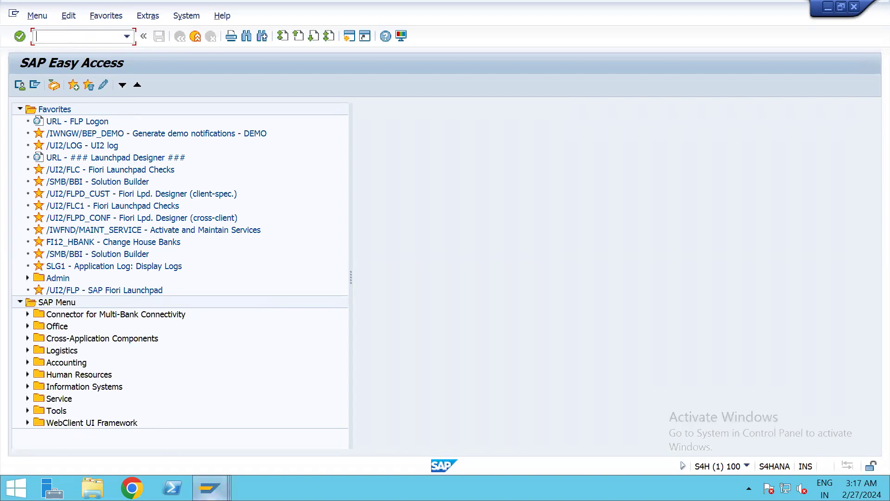
pyautogui.moveTo(210, 488)
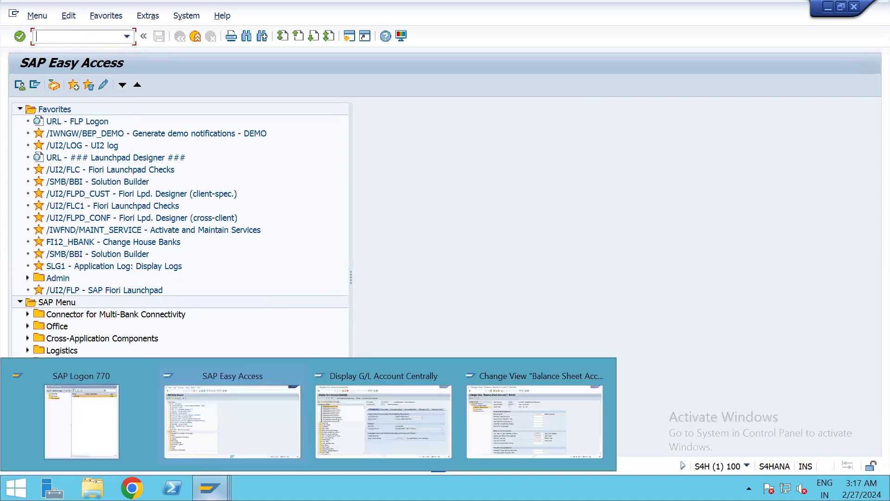
pyautogui.click(362, 419)
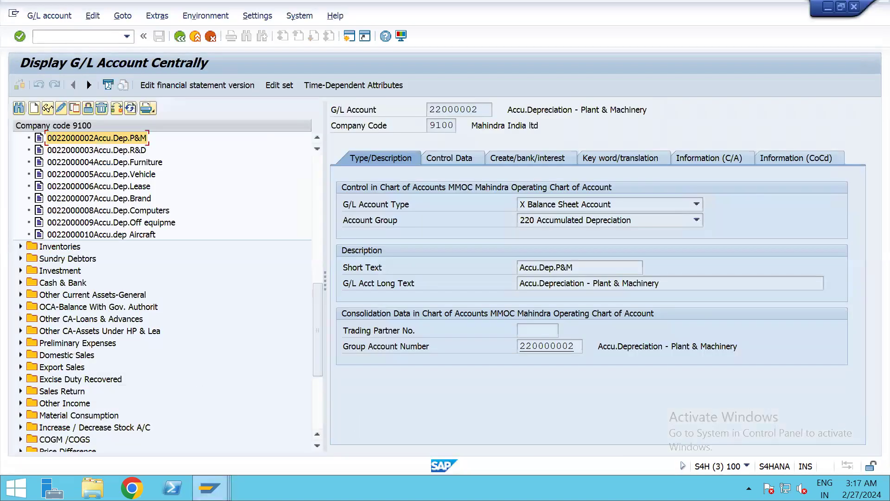